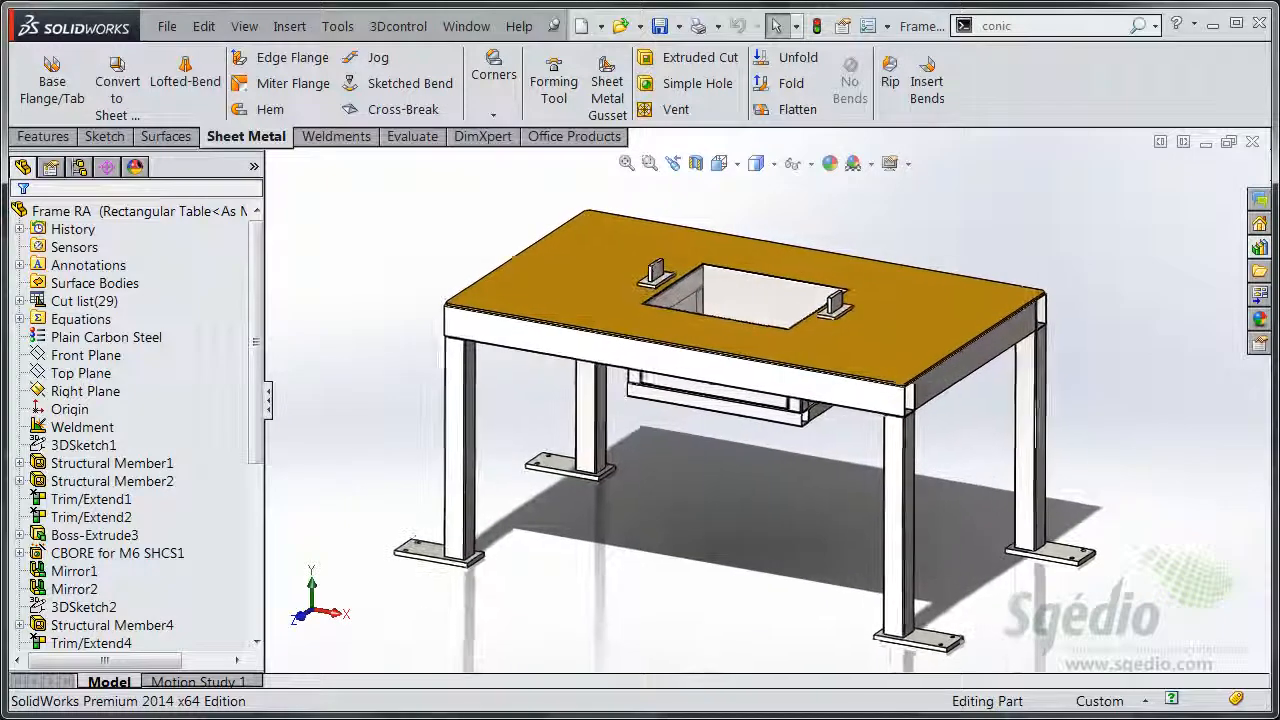
- Hide the orange tabletop plate so that the frame structure beneath it is exposed
{"action": "scroll", "coordinate": [739, 425], "scroll_direction": "up", "scroll_amount": 2}
{"action": "scroll", "coordinate": [569, 440], "scroll_direction": "down", "scroll_amount": 1}
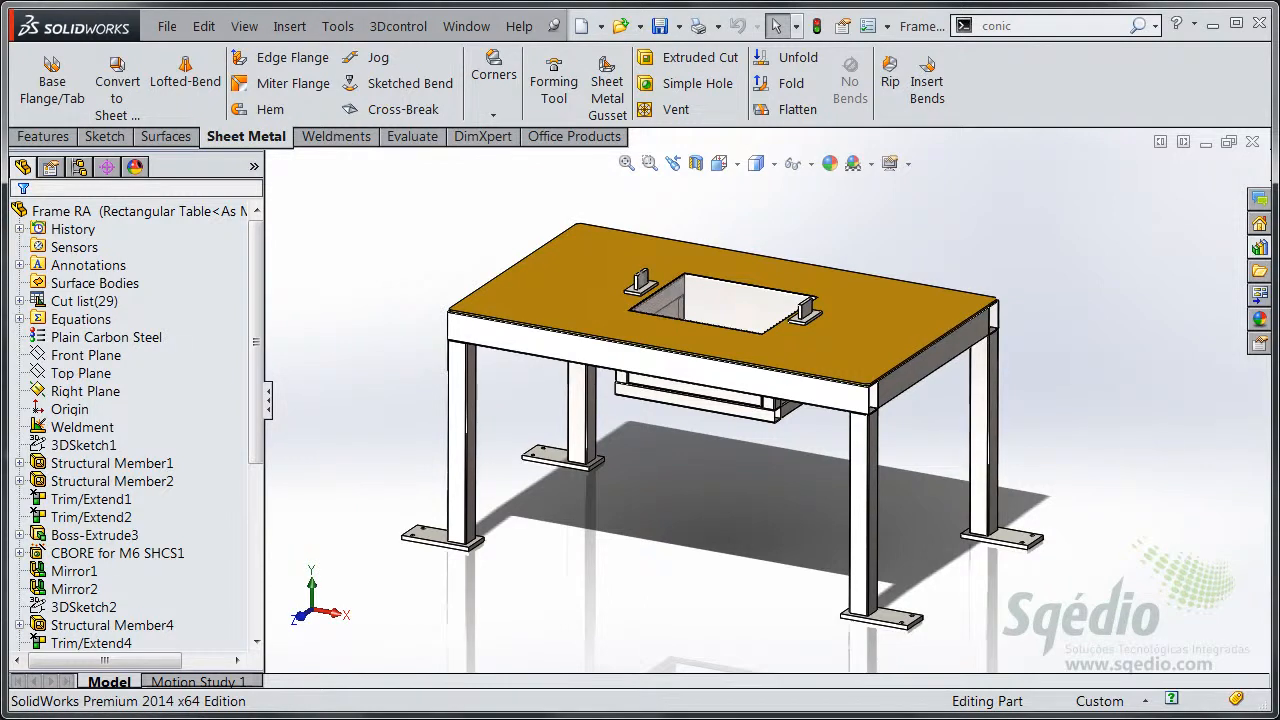
{"action": "scroll", "coordinate": [692, 410], "scroll_direction": "up", "scroll_amount": 1}
{"action": "scroll", "coordinate": [646, 400], "scroll_direction": "up", "scroll_amount": 3}
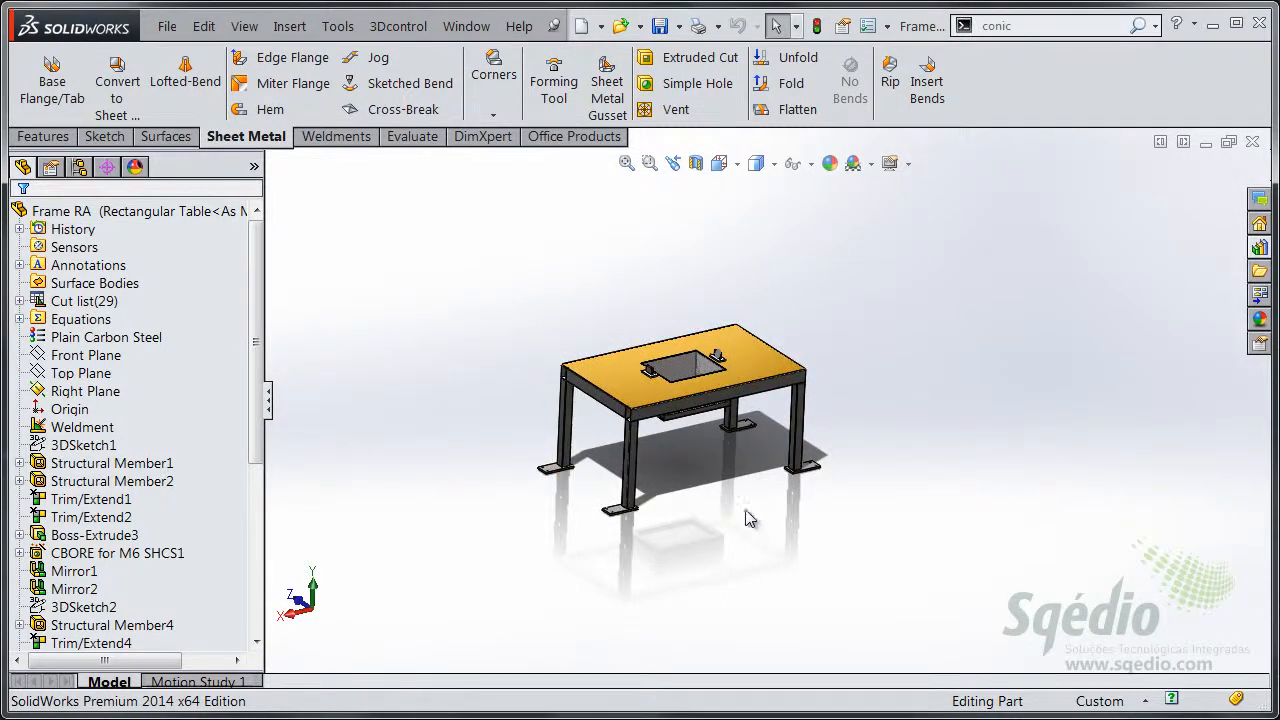
{"action": "middle_click_drag", "start_coordinate": [734, 488], "coordinate": [744, 410]}
{"action": "scroll", "coordinate": [766, 377], "scroll_direction": "down", "scroll_amount": 2}
{"action": "scroll", "coordinate": [694, 492], "scroll_direction": "down", "scroll_amount": 4}
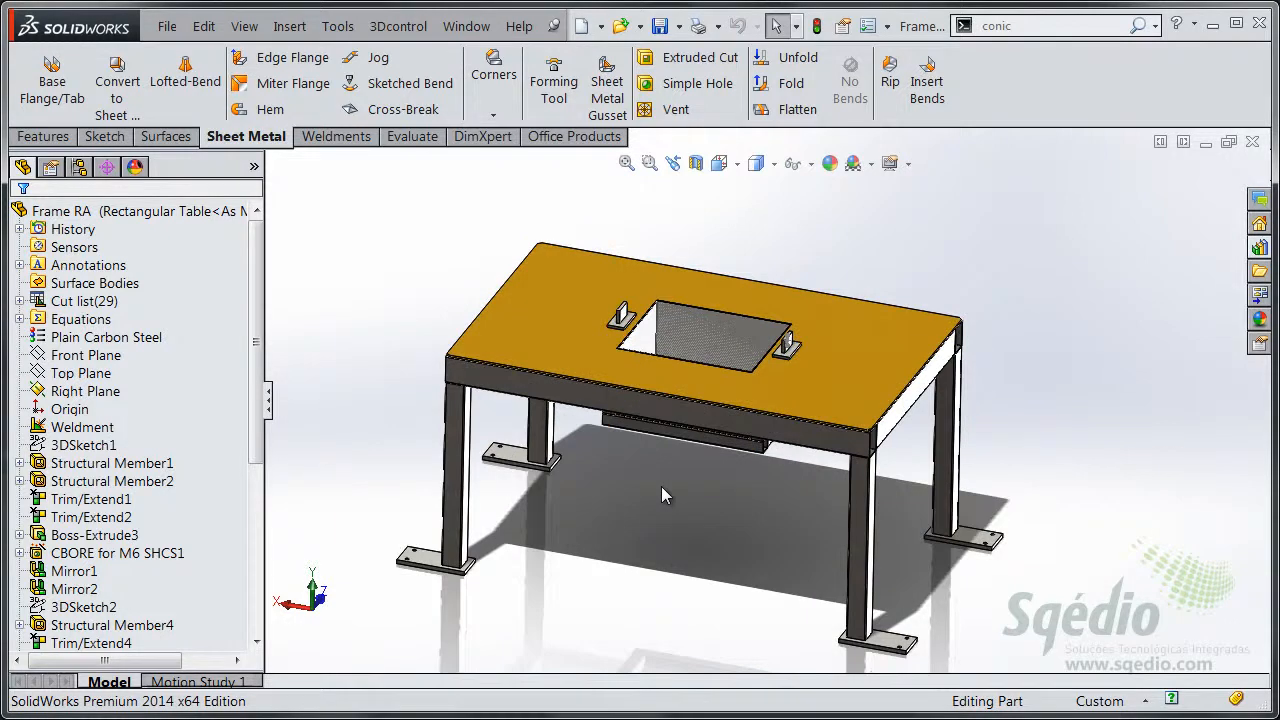
{"action": "right_click", "coordinate": [568, 358]}
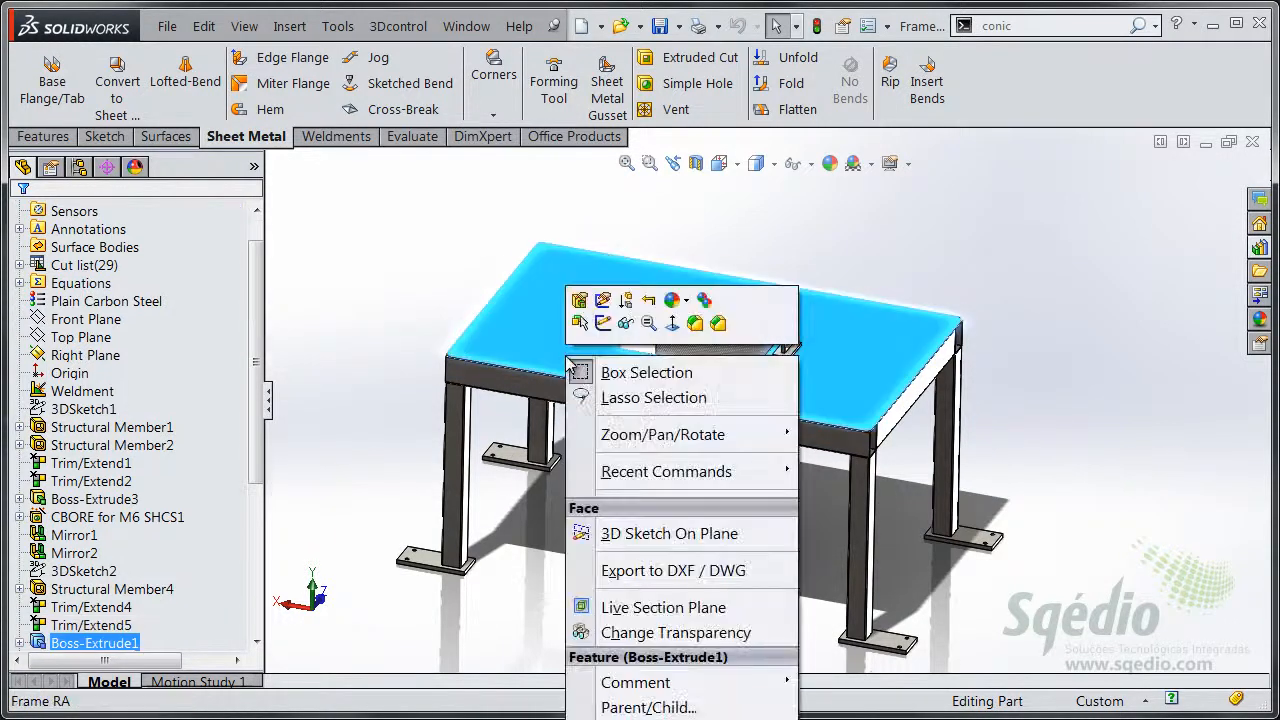
{"action": "left_click", "coordinate": [625, 323]}
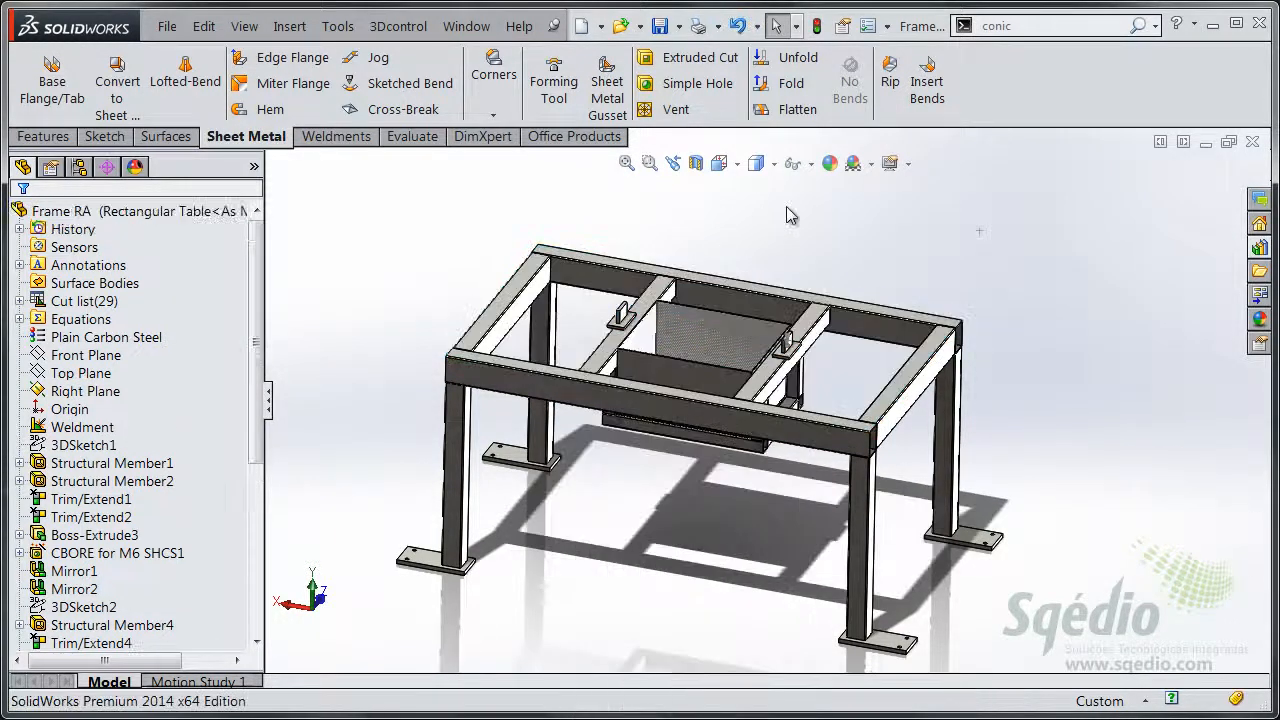
{"action": "scroll", "coordinate": [735, 493], "scroll_direction": "down", "scroll_amount": 2}
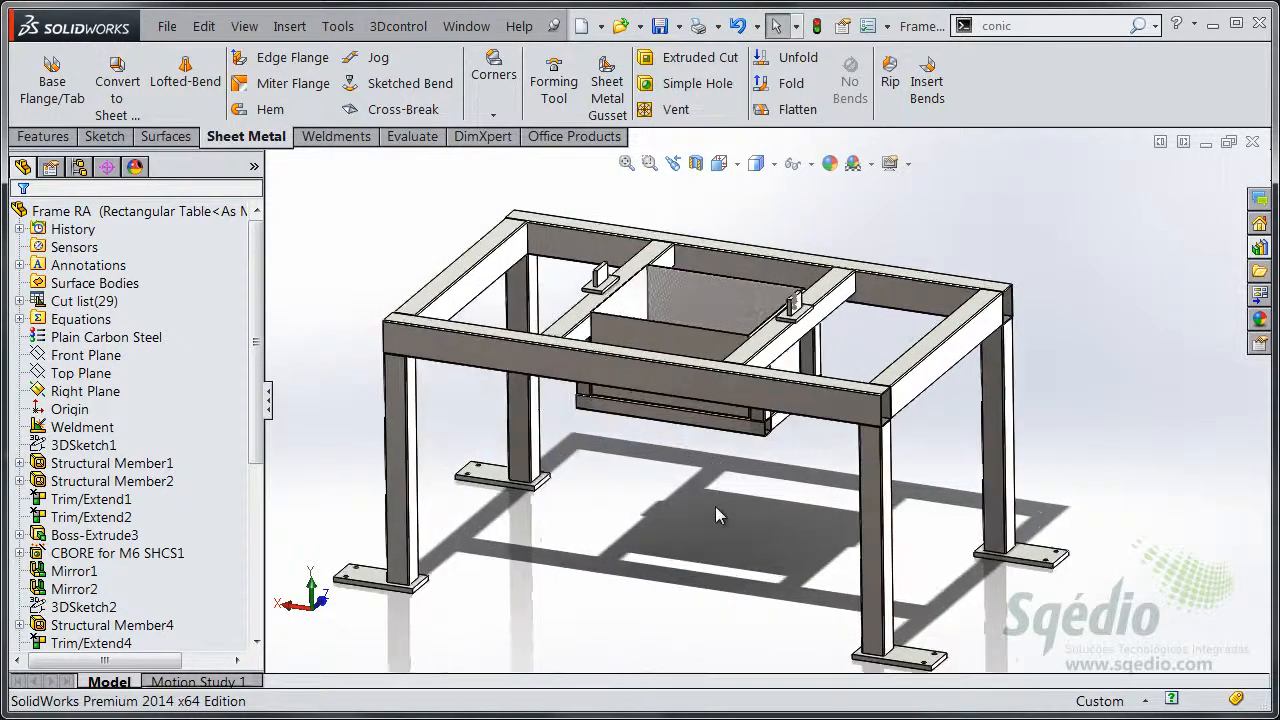
{"action": "middle_click_drag", "start_coordinate": [679, 504], "coordinate": [547, 627]}
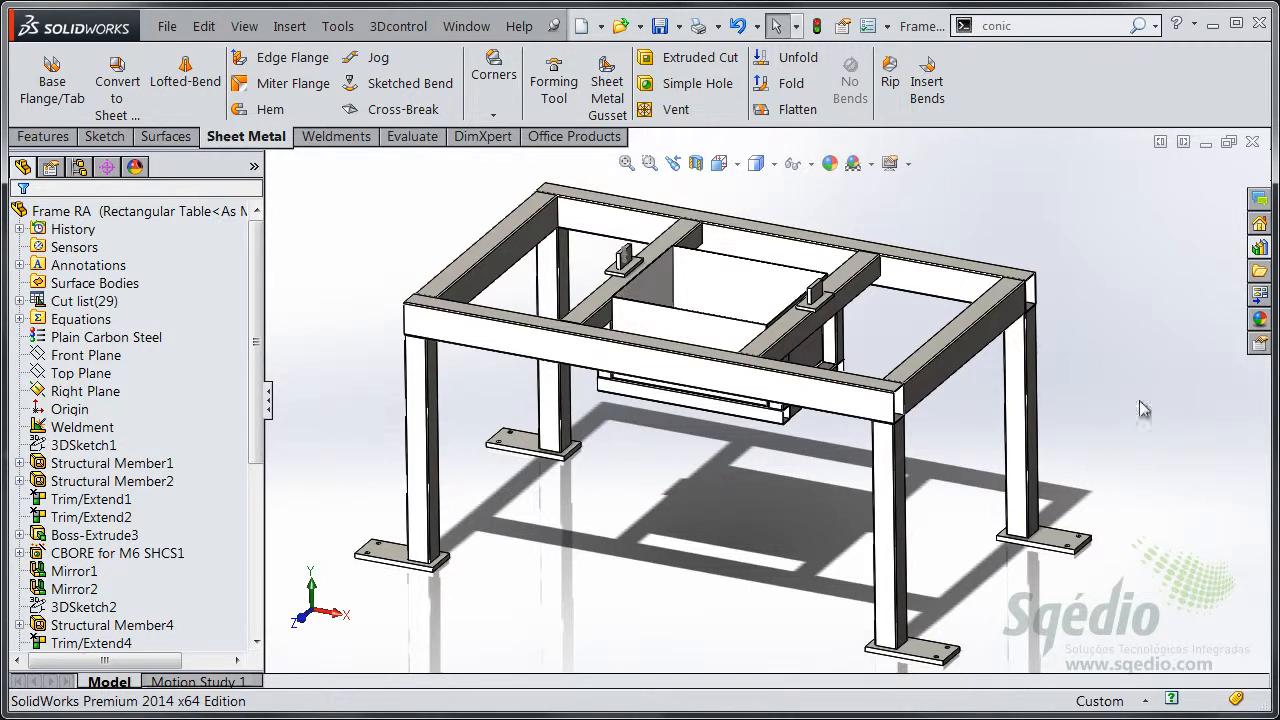
- Browse the Design Library to the Tube (rectangular) folder within the ISO weldment profiles
{"action": "left_click", "coordinate": [1258, 250]}
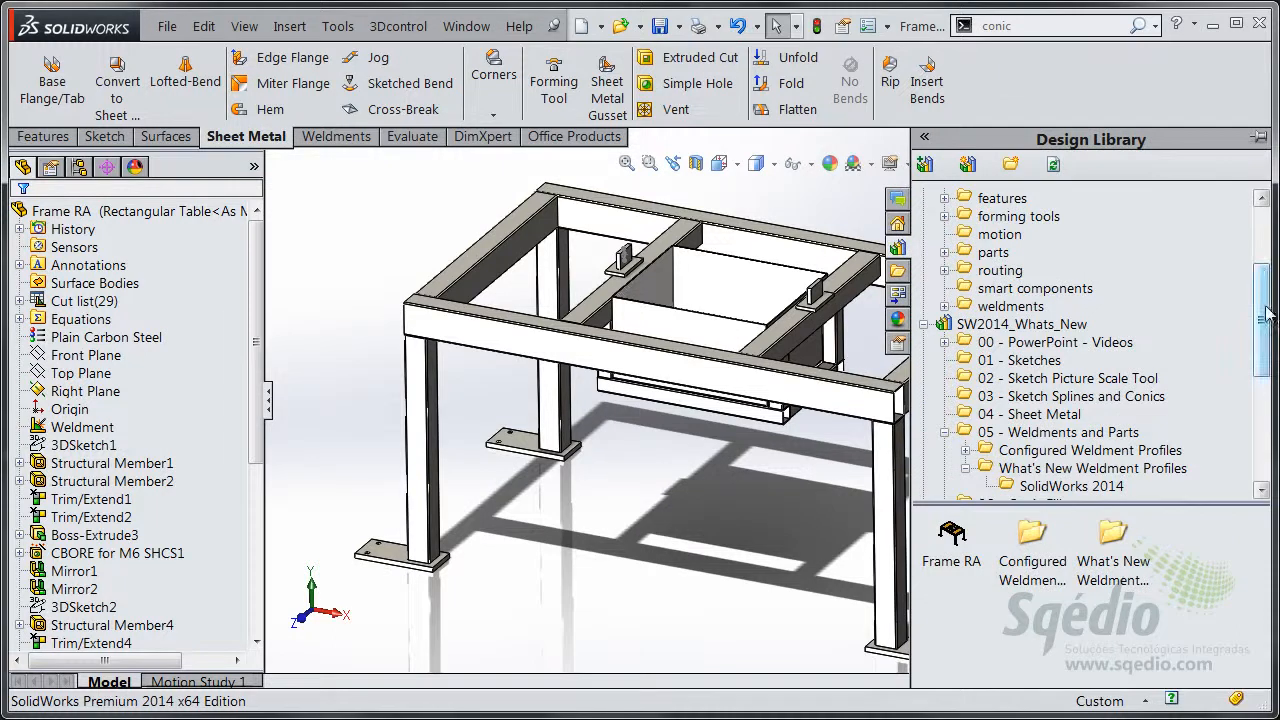
{"action": "left_click_drag", "start_coordinate": [1268, 294], "coordinate": [1274, 220]}
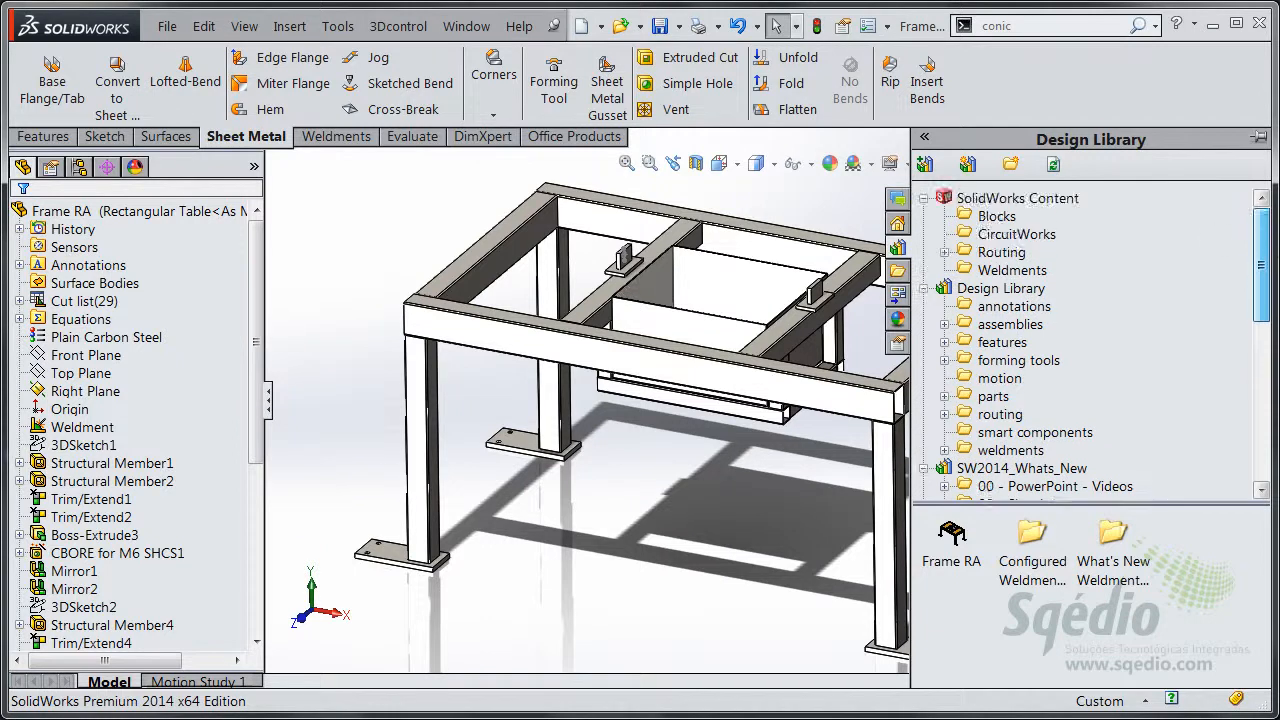
{"action": "left_click", "coordinate": [1031, 272]}
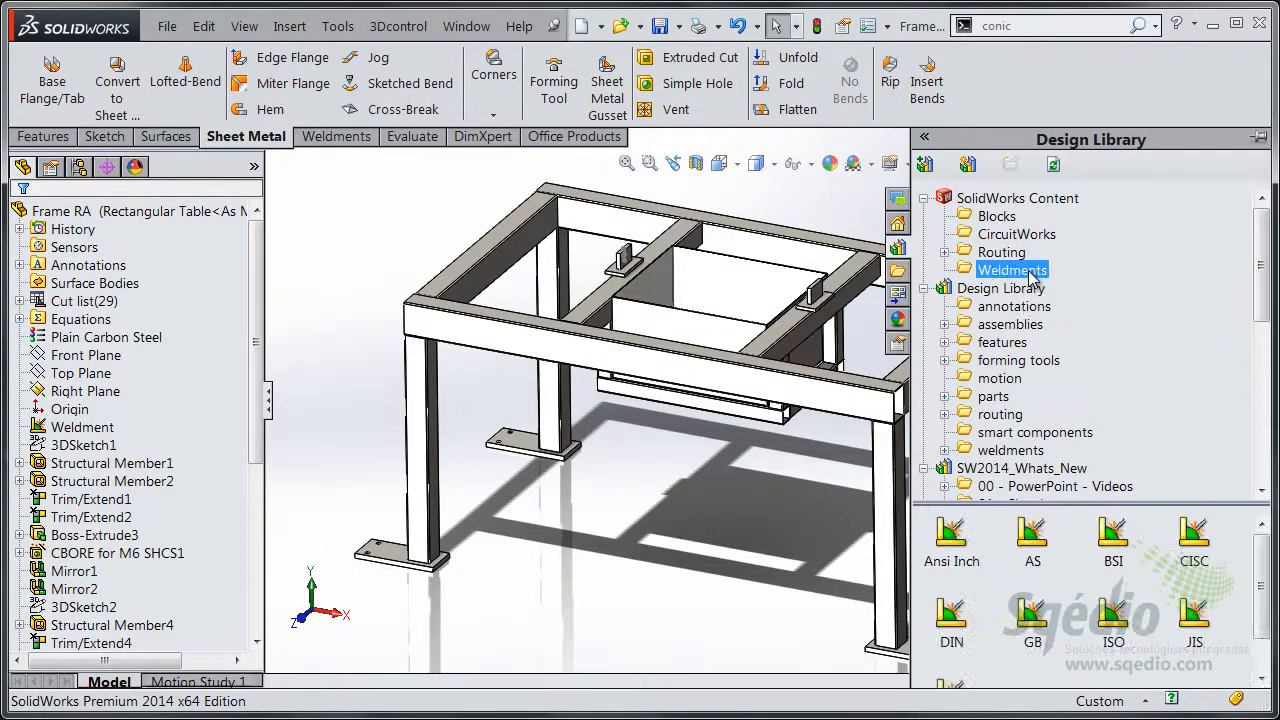
{"action": "left_click", "coordinate": [944, 451]}
{"action": "left_click", "coordinate": [1012, 308]}
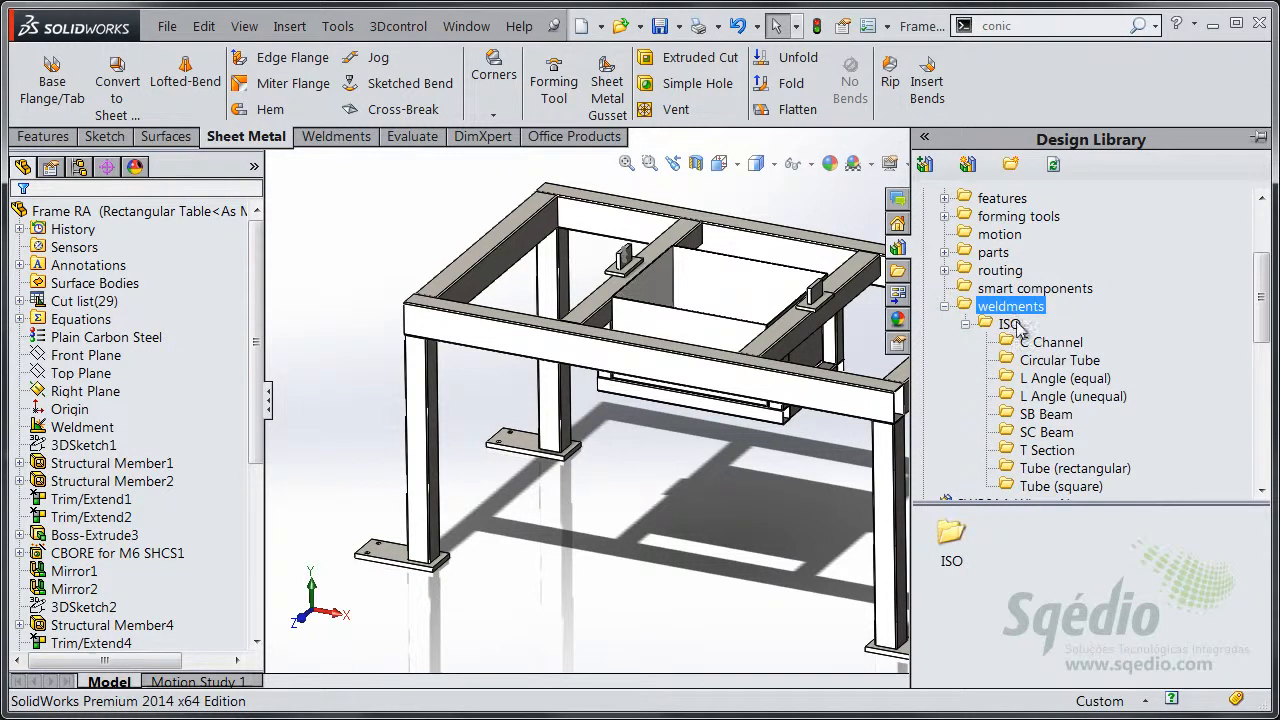
{"action": "left_click", "coordinate": [1010, 324]}
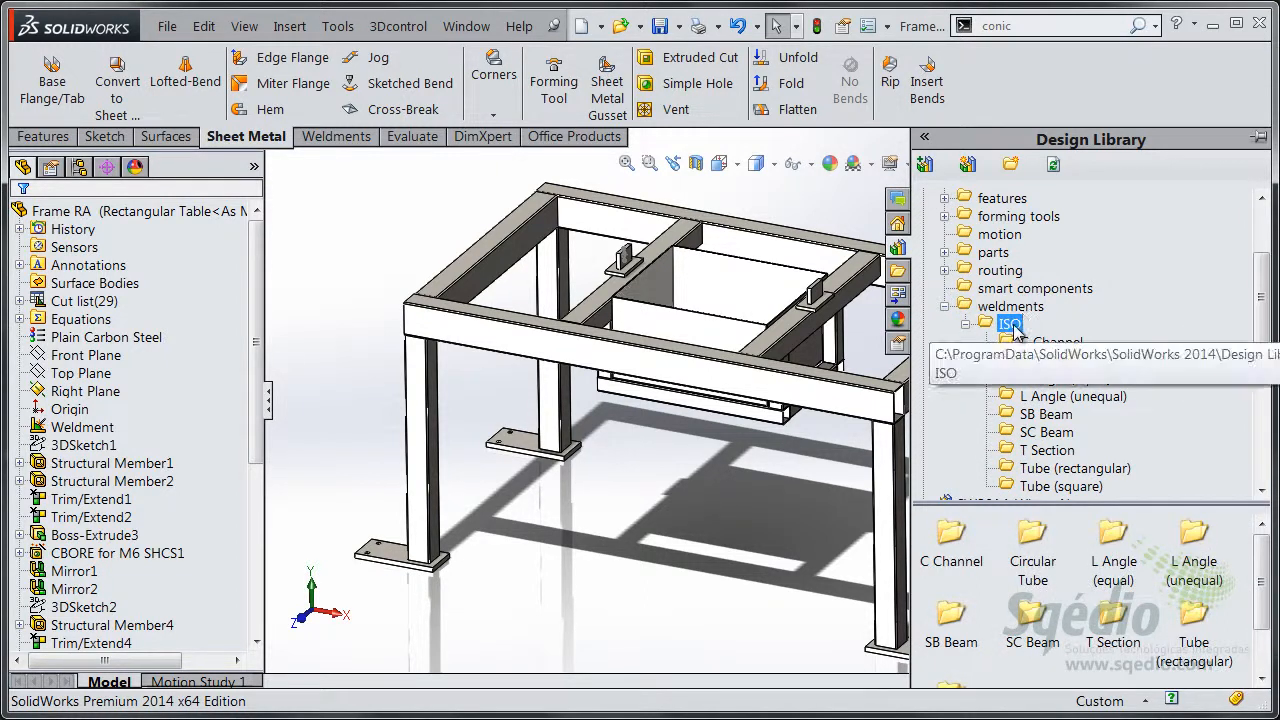
{"action": "left_click", "coordinate": [1087, 469]}
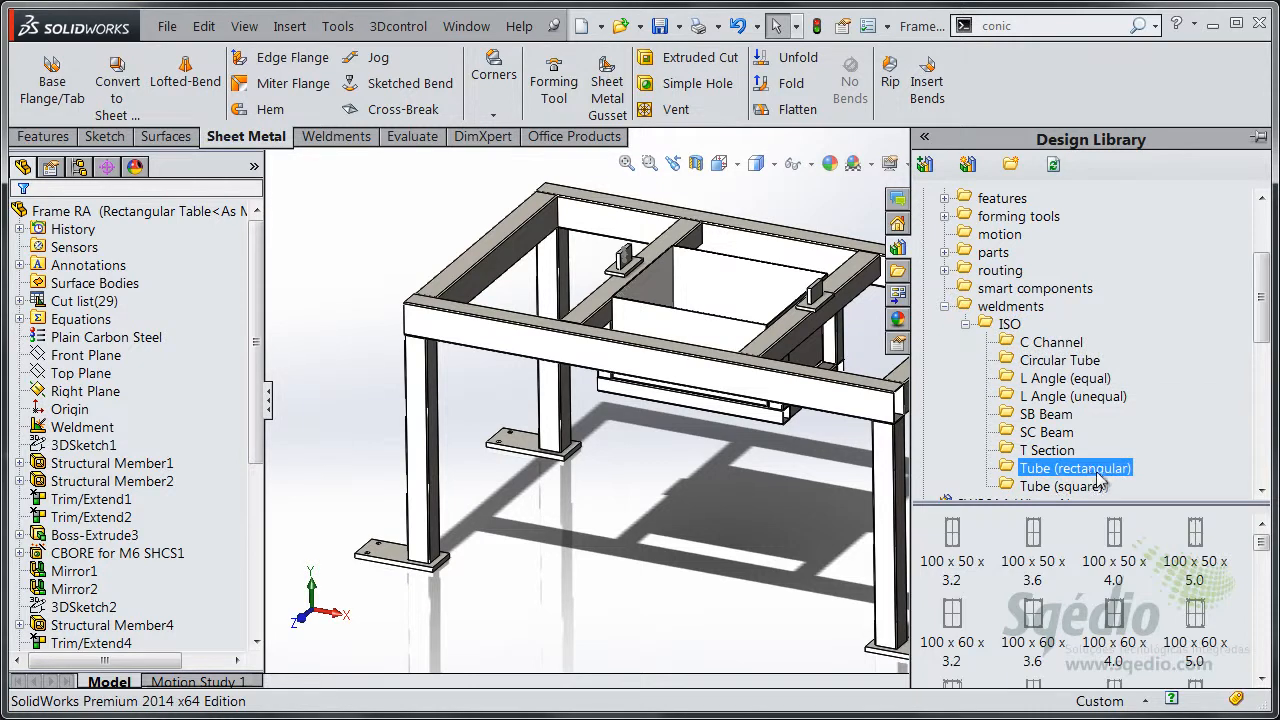
- Look through the individual profile files for the ISO rectangular tube sizes
{"action": "left_click_drag", "start_coordinate": [1143, 501], "coordinate": [1145, 424]}
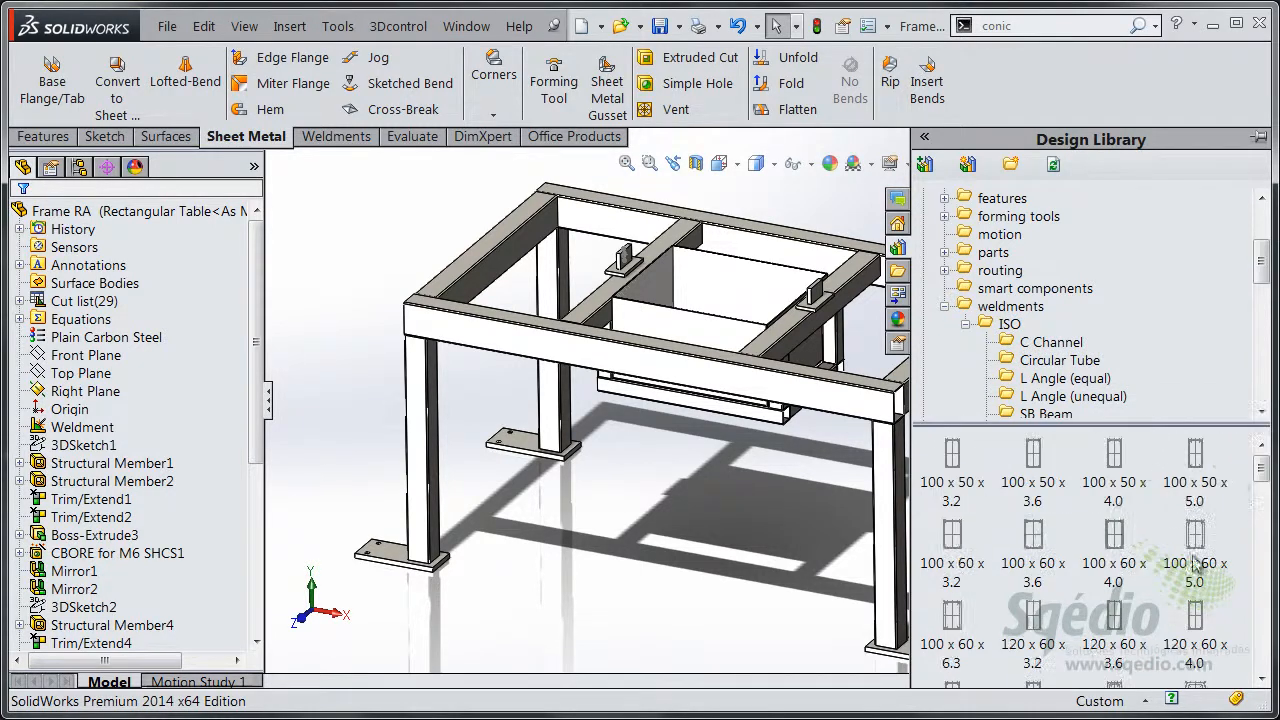
{"action": "mouse_move", "coordinate": [1262, 468]}
{"action": "left_mouse_down"}
{"action": "mouse_move", "coordinate": [1250, 680]}
{"action": "mouse_move", "coordinate": [1260, 462]}
{"action": "left_mouse_up"}
{"action": "mouse_move", "coordinate": [976, 470]}
{"action": "left_click_drag", "start_coordinate": [1155, 421], "coordinate": [1157, 491]}
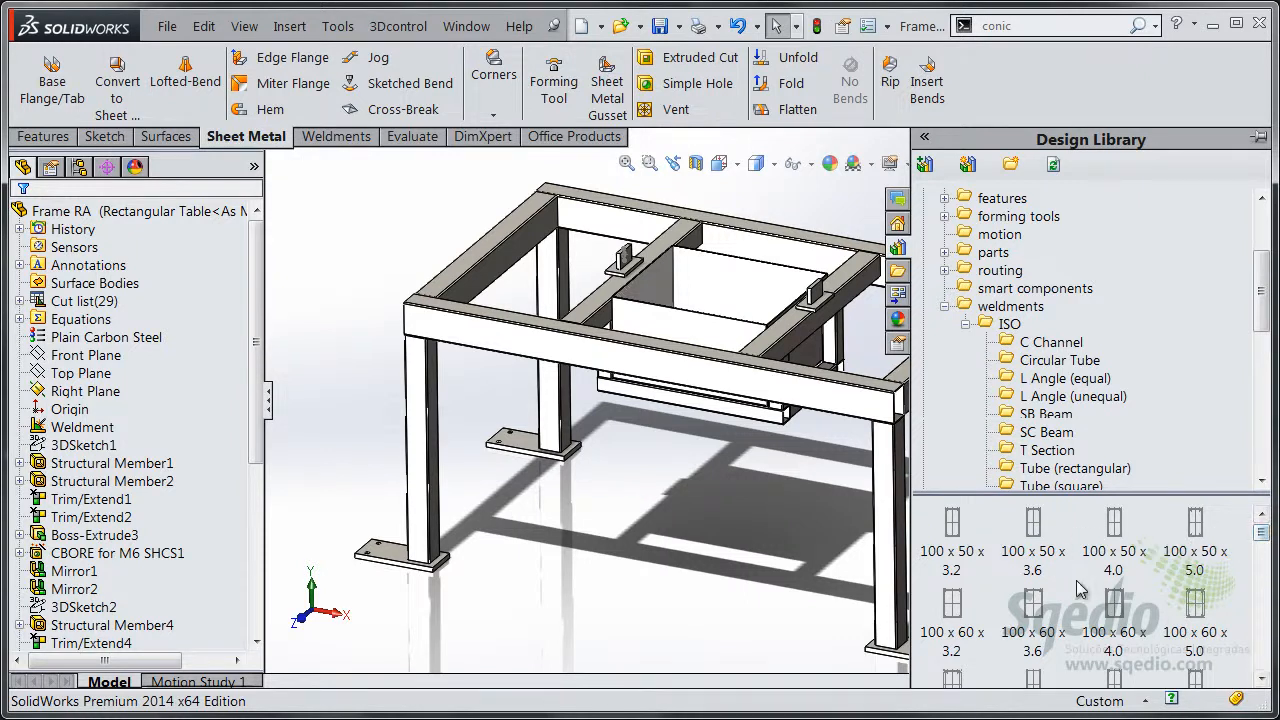
{"action": "left_click_drag", "start_coordinate": [1259, 535], "coordinate": [1263, 668]}
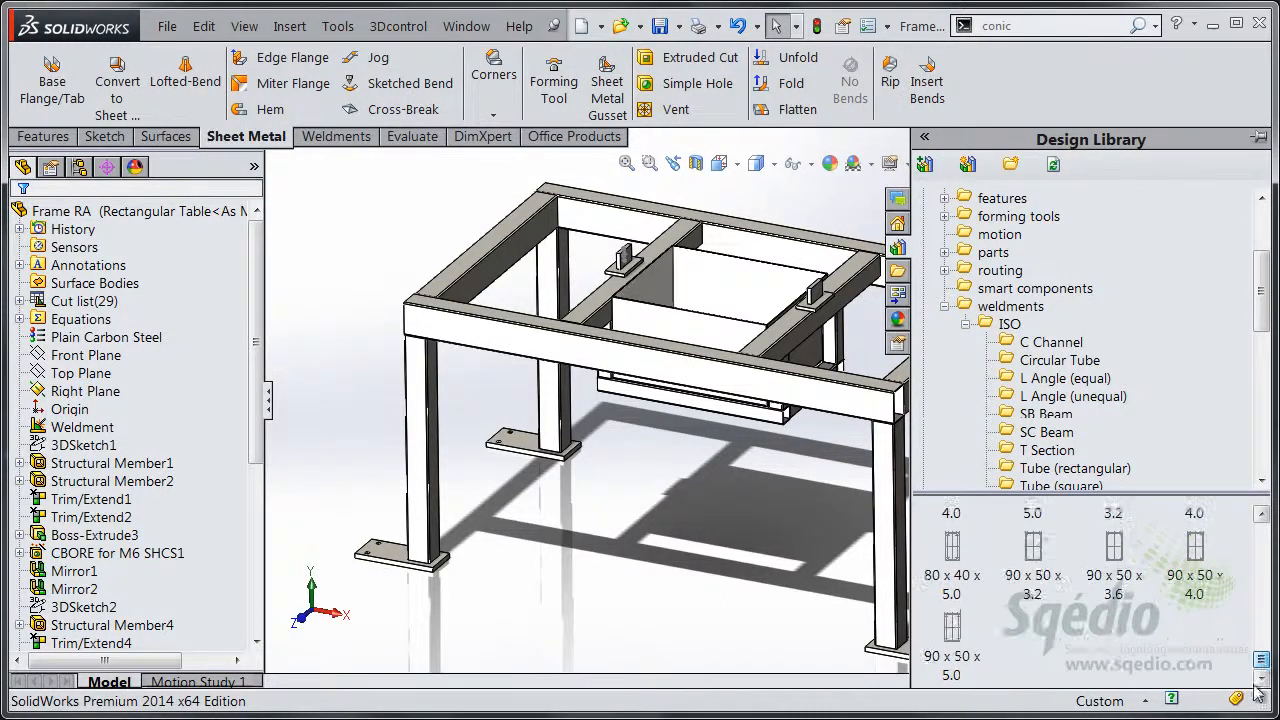
{"action": "left_click_drag", "start_coordinate": [1120, 493], "coordinate": [1118, 548]}
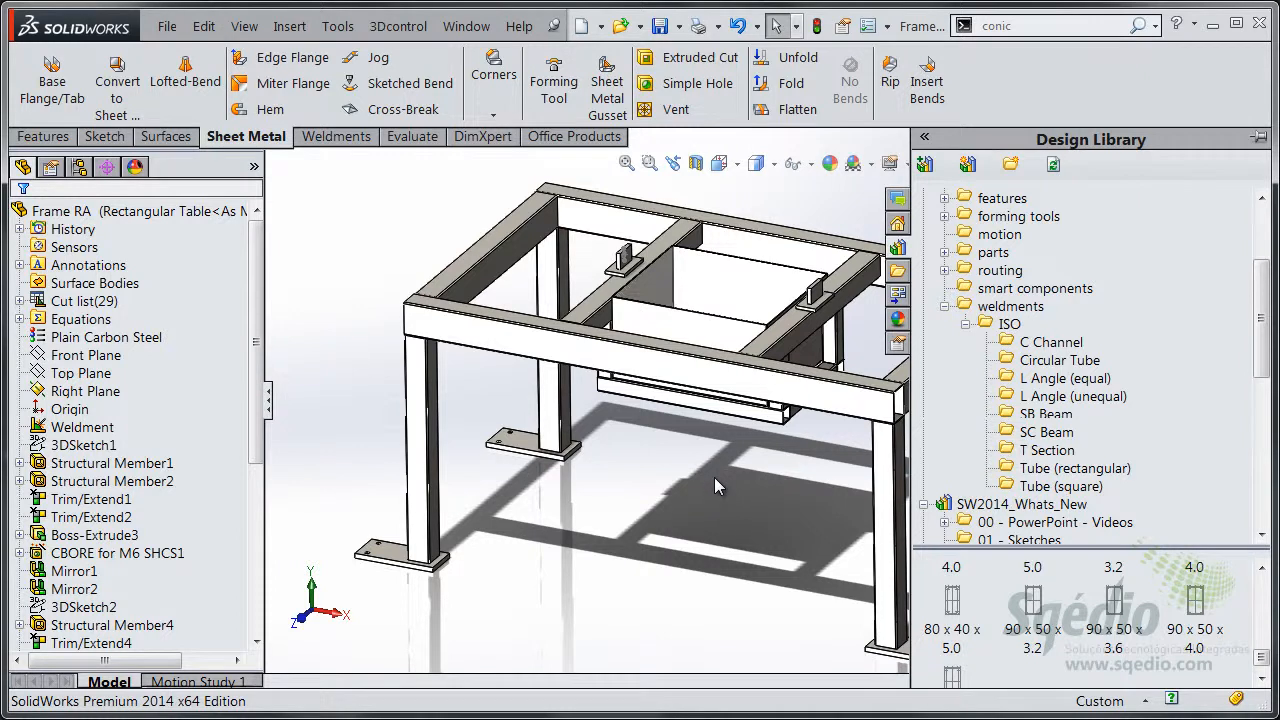
- Open the Rectangular Tube - IN profile from the SolidWorks 2014 folder under What's New Weldment Profiles
{"action": "left_click", "coordinate": [965, 324]}
{"action": "left_click_drag", "start_coordinate": [1263, 342], "coordinate": [1263, 390]}
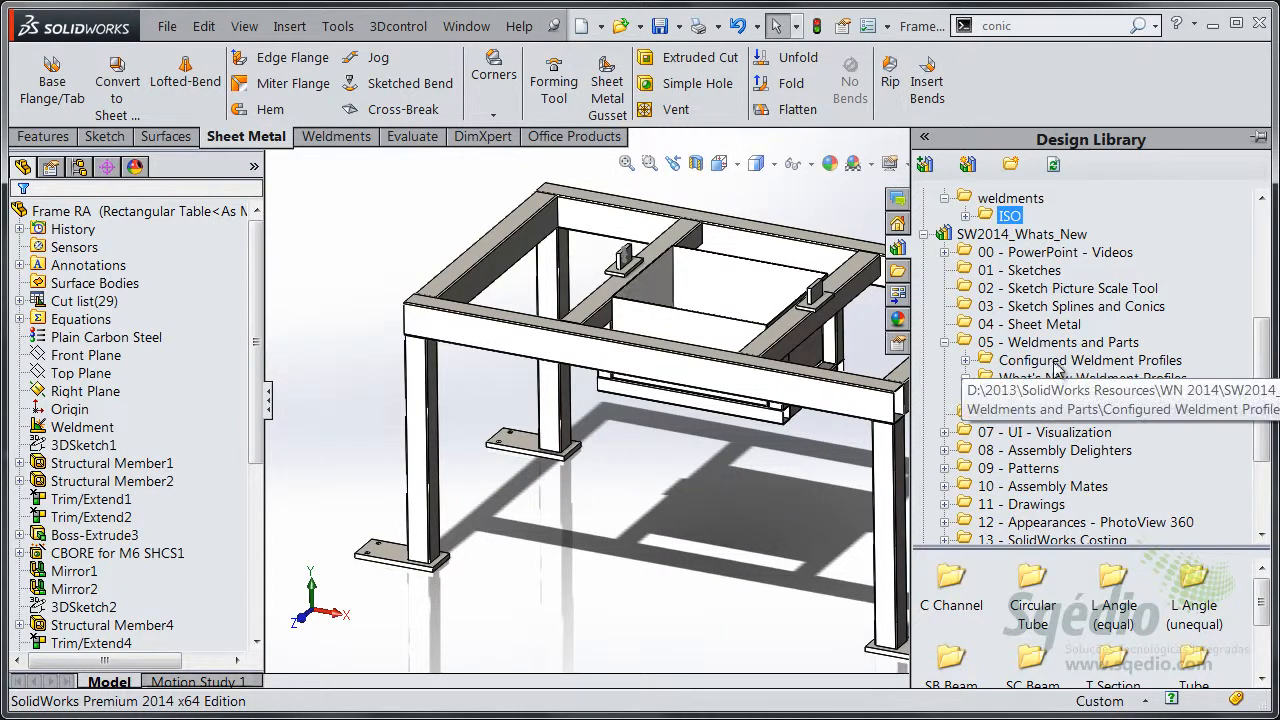
{"action": "left_click", "coordinate": [1075, 396]}
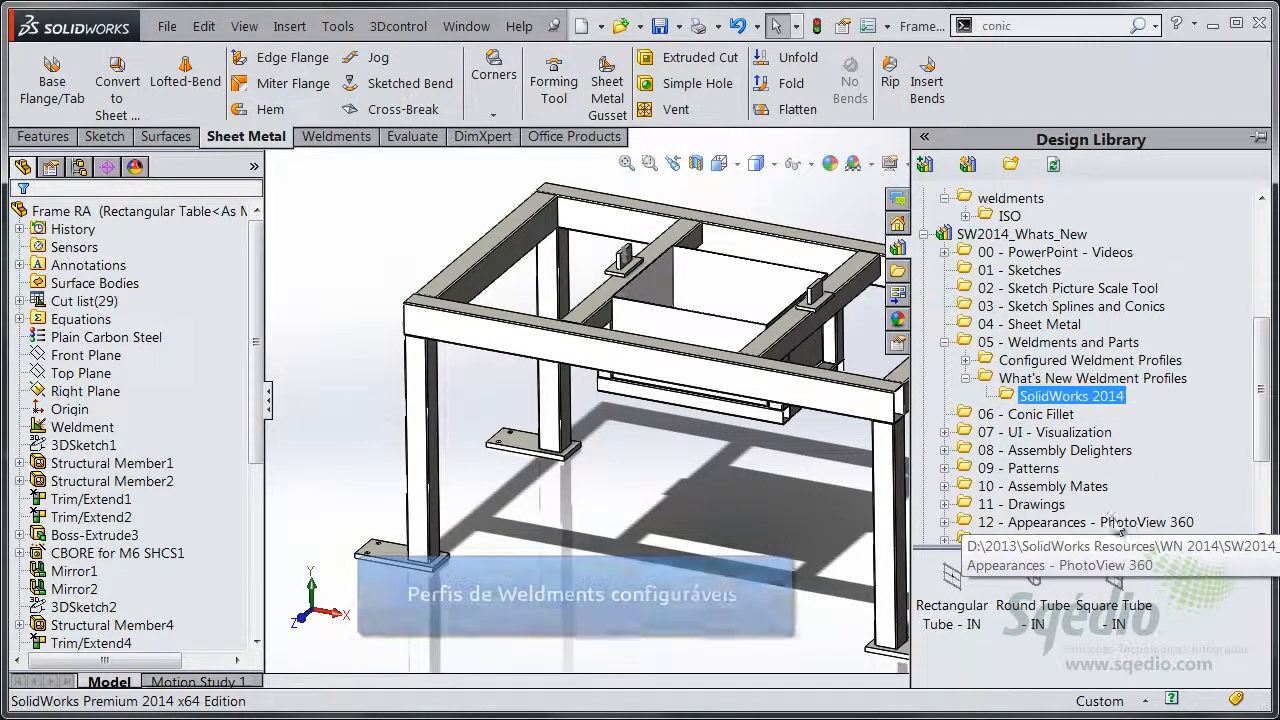
{"action": "right_click", "coordinate": [957, 582]}
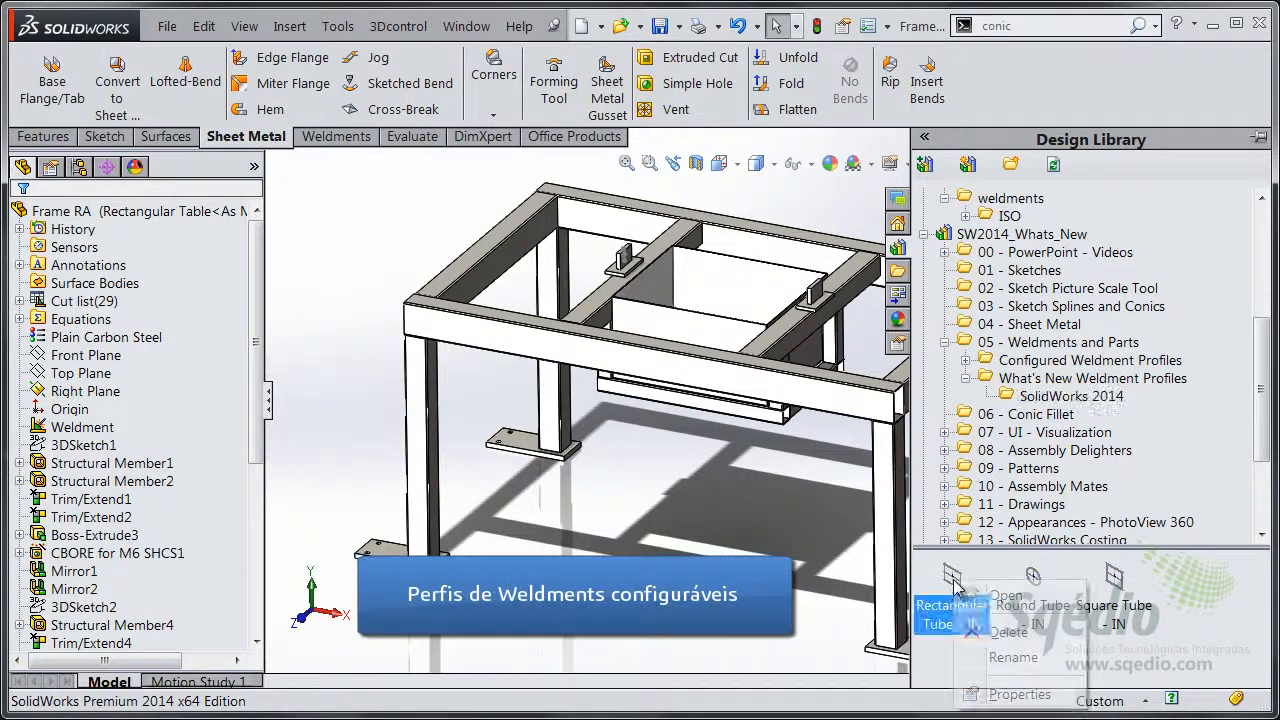
{"action": "left_click", "coordinate": [1031, 597]}
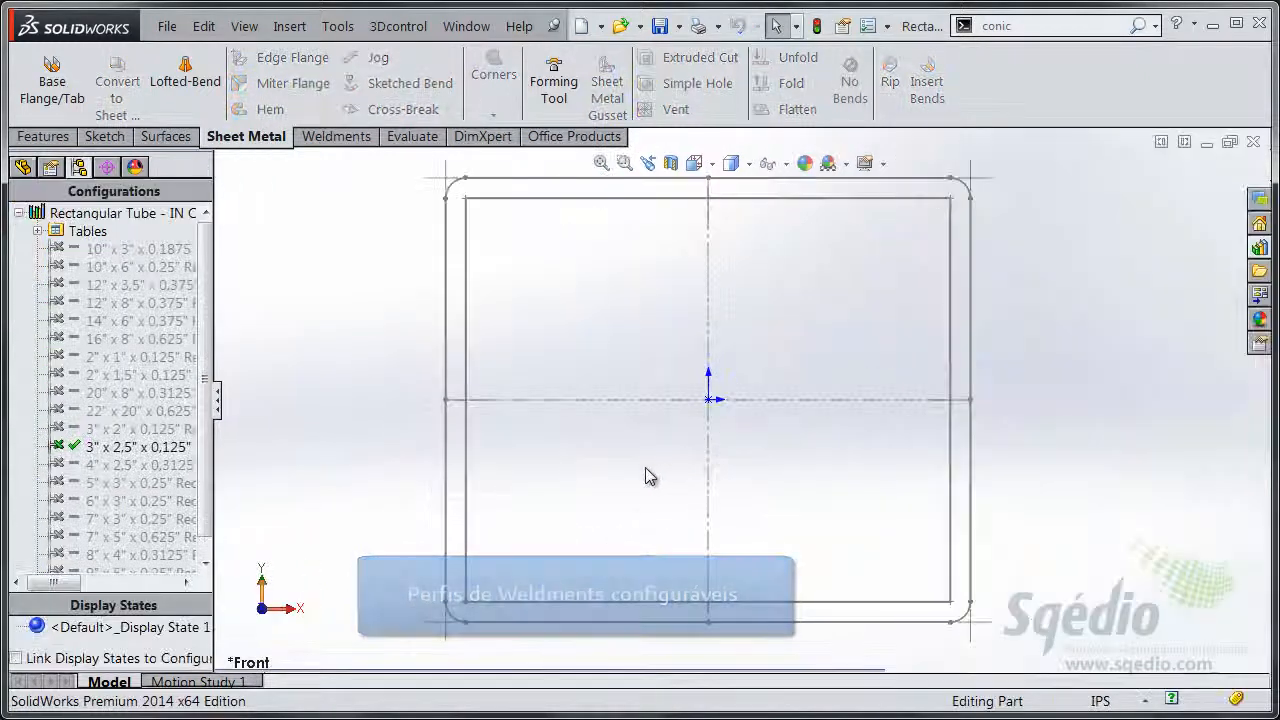
- Preview the 10x3, 12x3.5, 16x8, 22x20, 6x3 and 7x5 inch tube configurations in turn, ending on 3x2.5x0.125
{"action": "left_click_drag", "start_coordinate": [213, 271], "coordinate": [292, 271]}
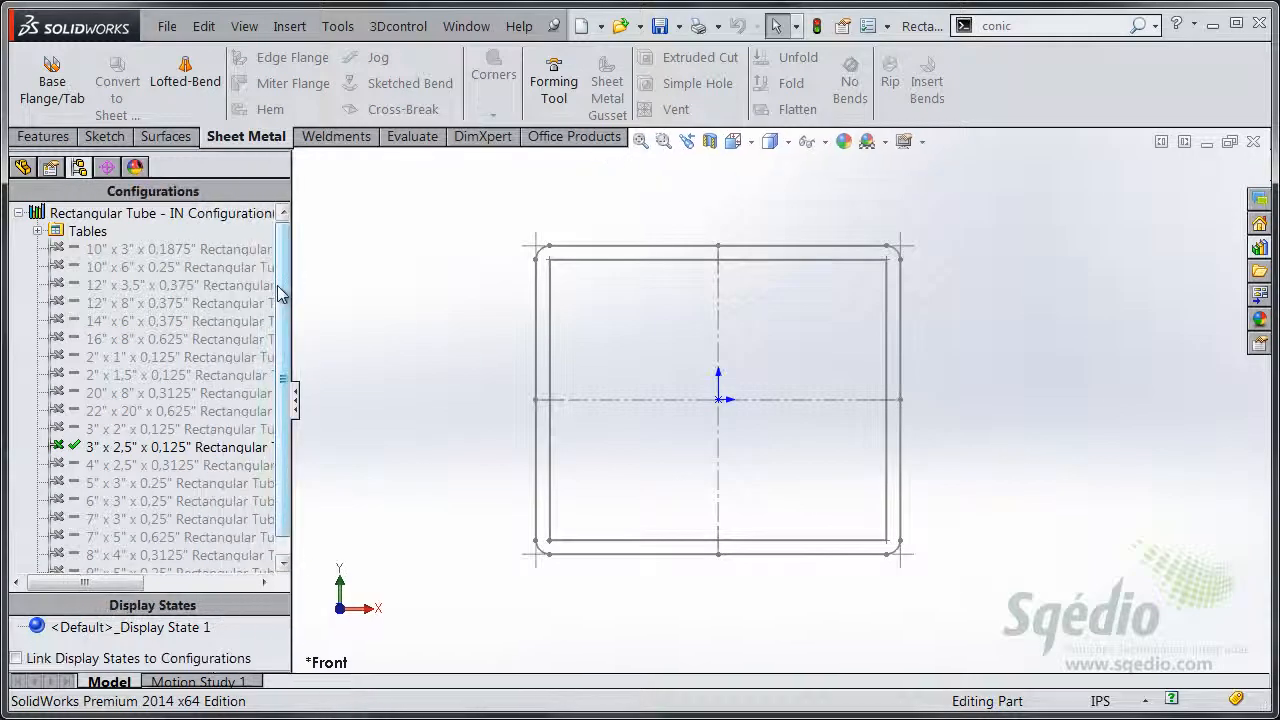
{"action": "double_click", "coordinate": [131, 253]}
{"action": "double_click", "coordinate": [136, 287]}
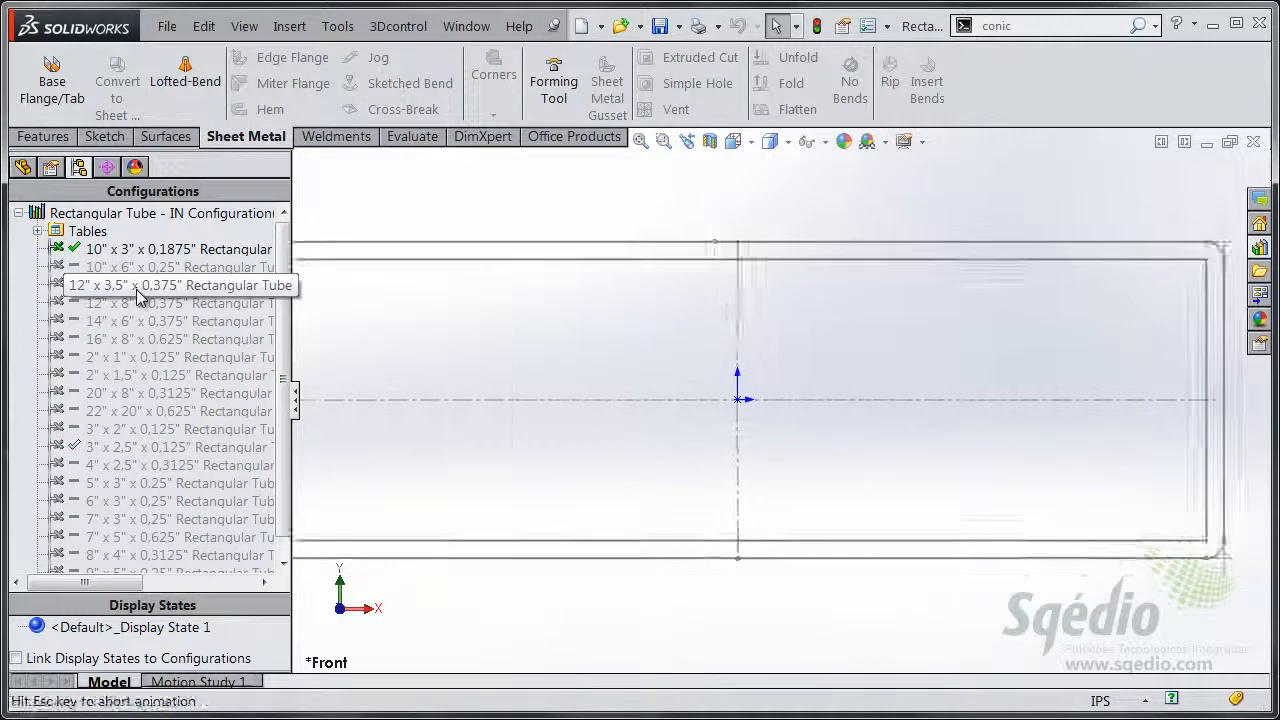
{"action": "double_click", "coordinate": [136, 340]}
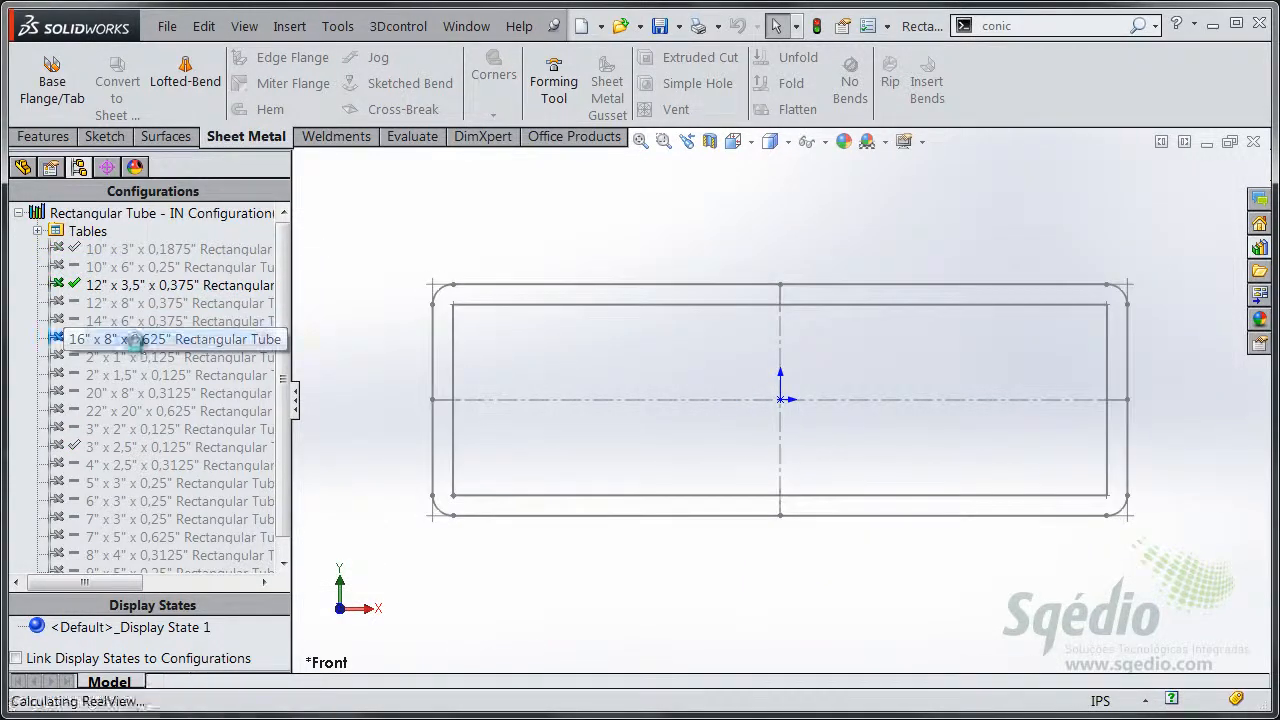
{"action": "double_click", "coordinate": [143, 411]}
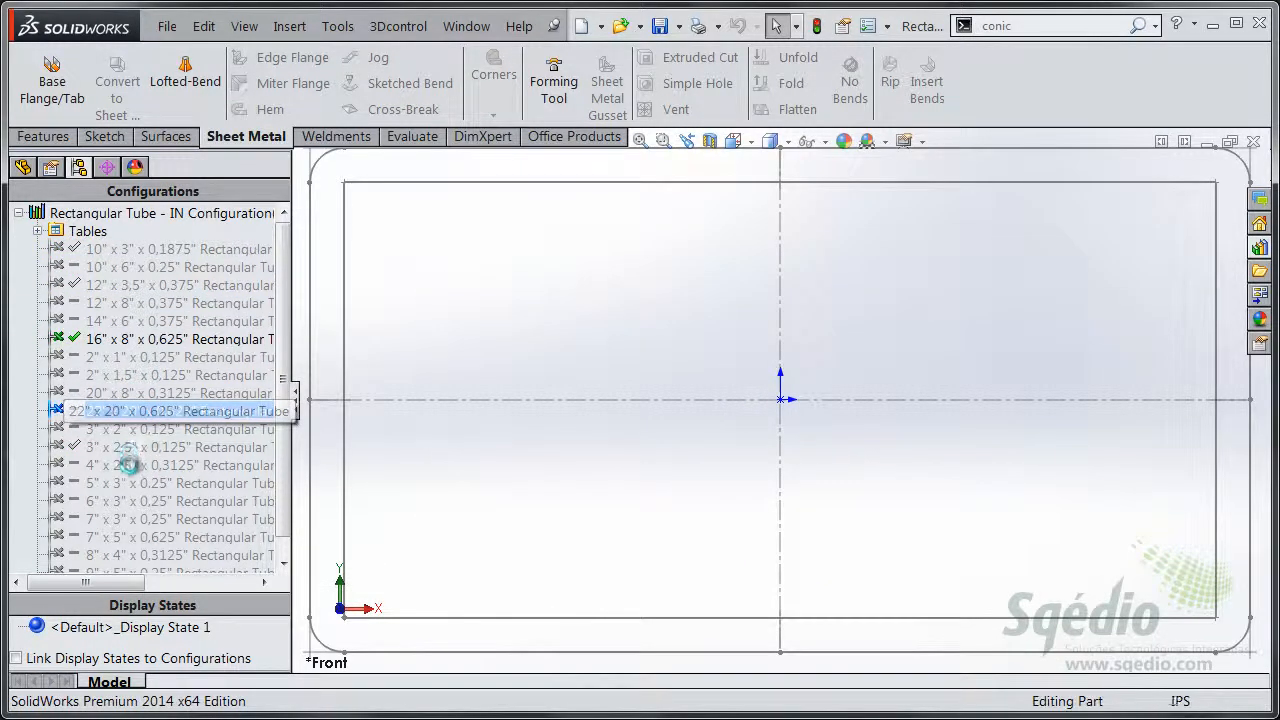
{"action": "double_click", "coordinate": [136, 501]}
{"action": "left_click", "coordinate": [137, 537]}
{"action": "double_click", "coordinate": [135, 539]}
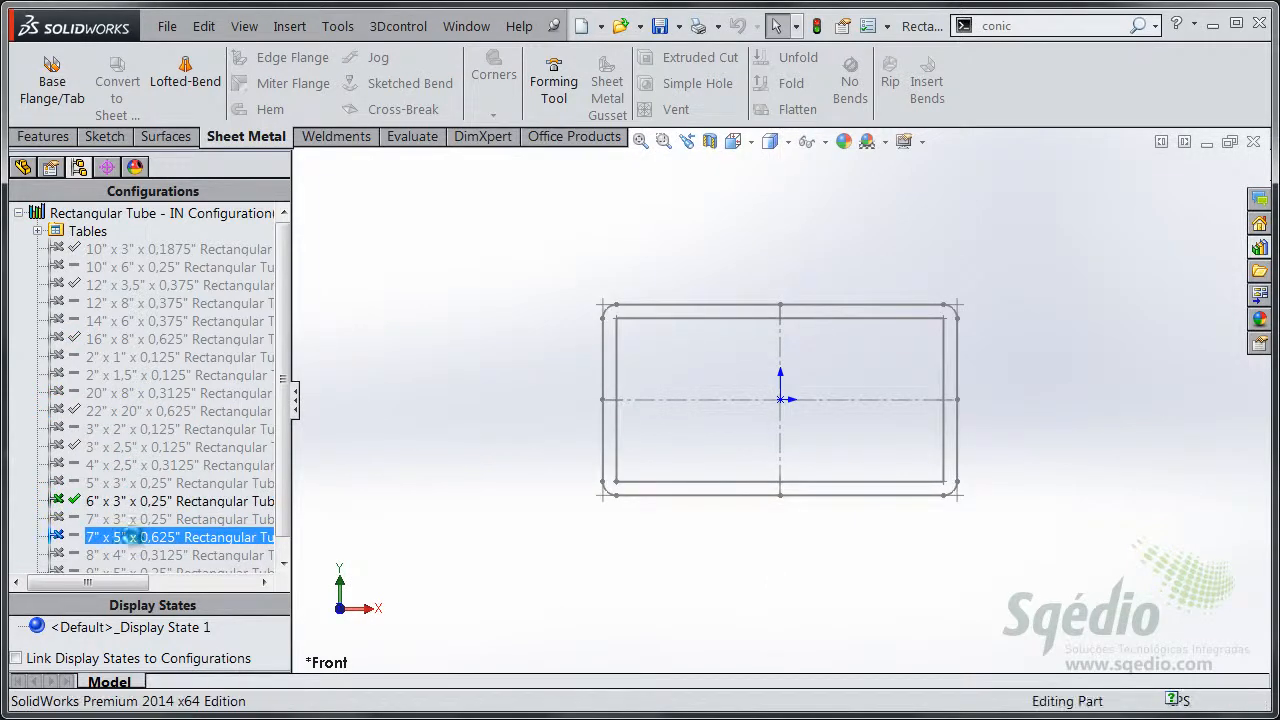
{"action": "double_click", "coordinate": [125, 447]}
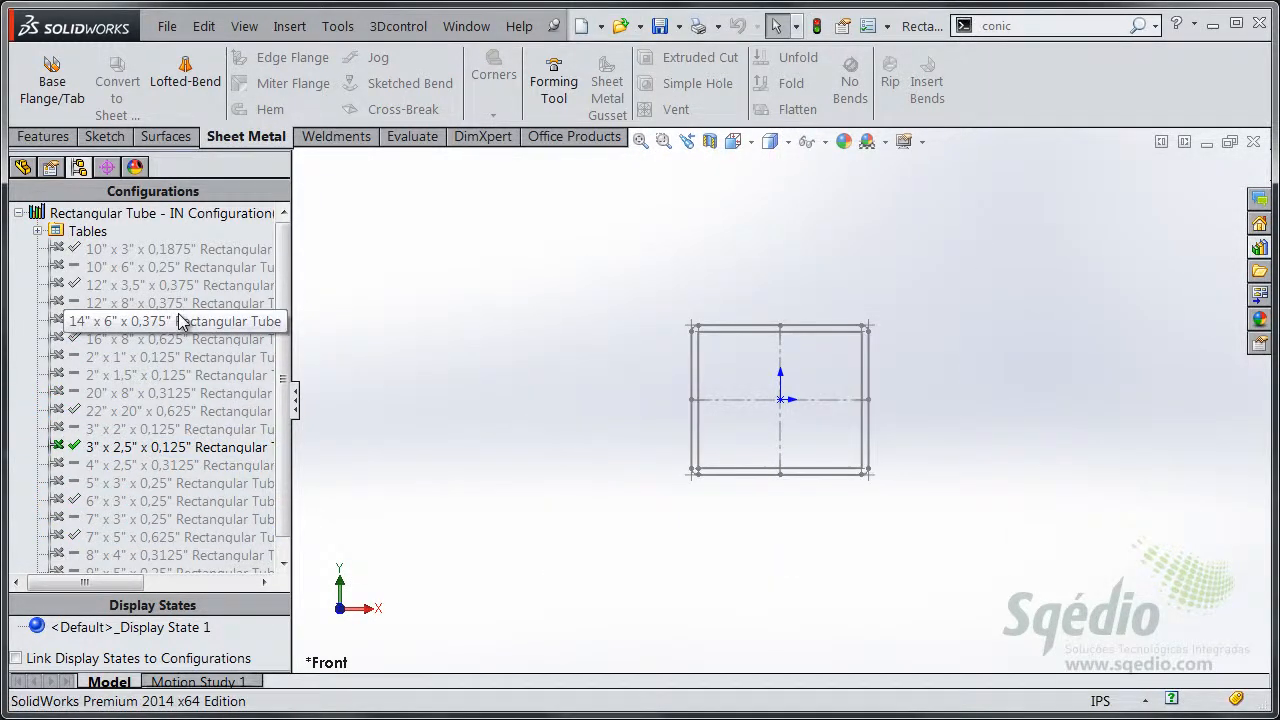
- Open the profile's design table for editing without adding any of the suggested parameters
{"action": "left_click", "coordinate": [37, 231]}
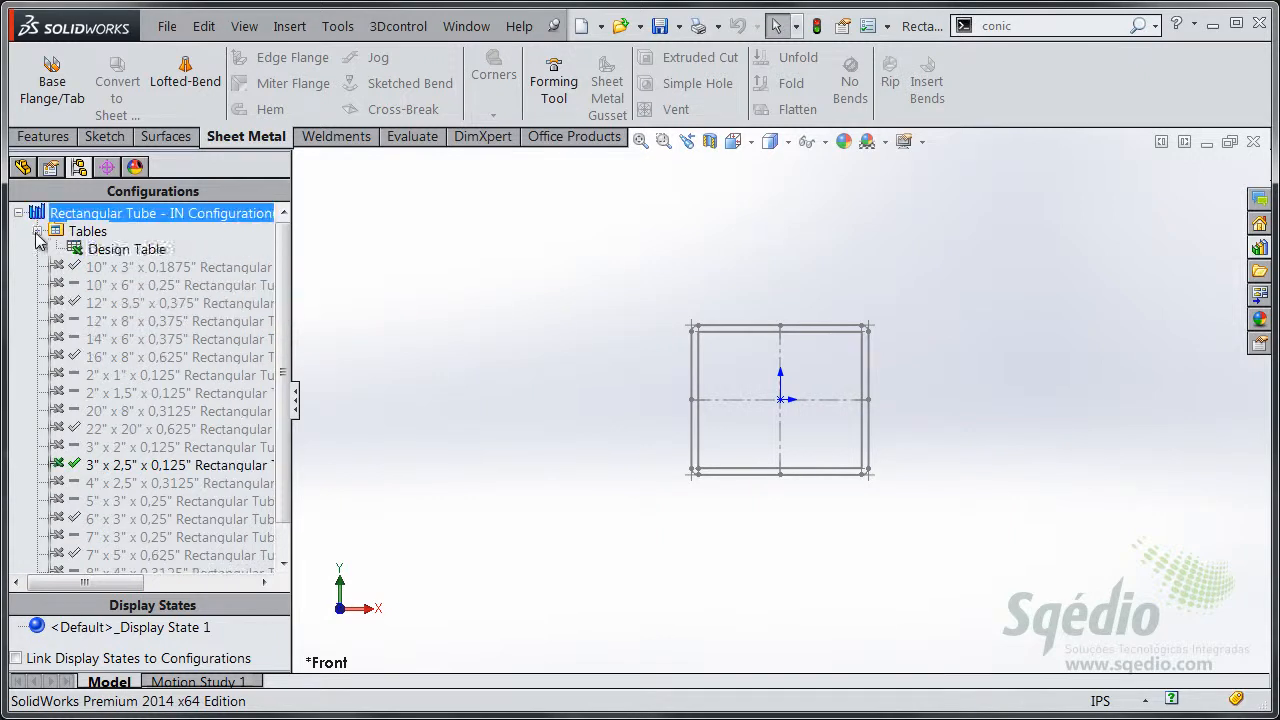
{"action": "right_click", "coordinate": [122, 254]}
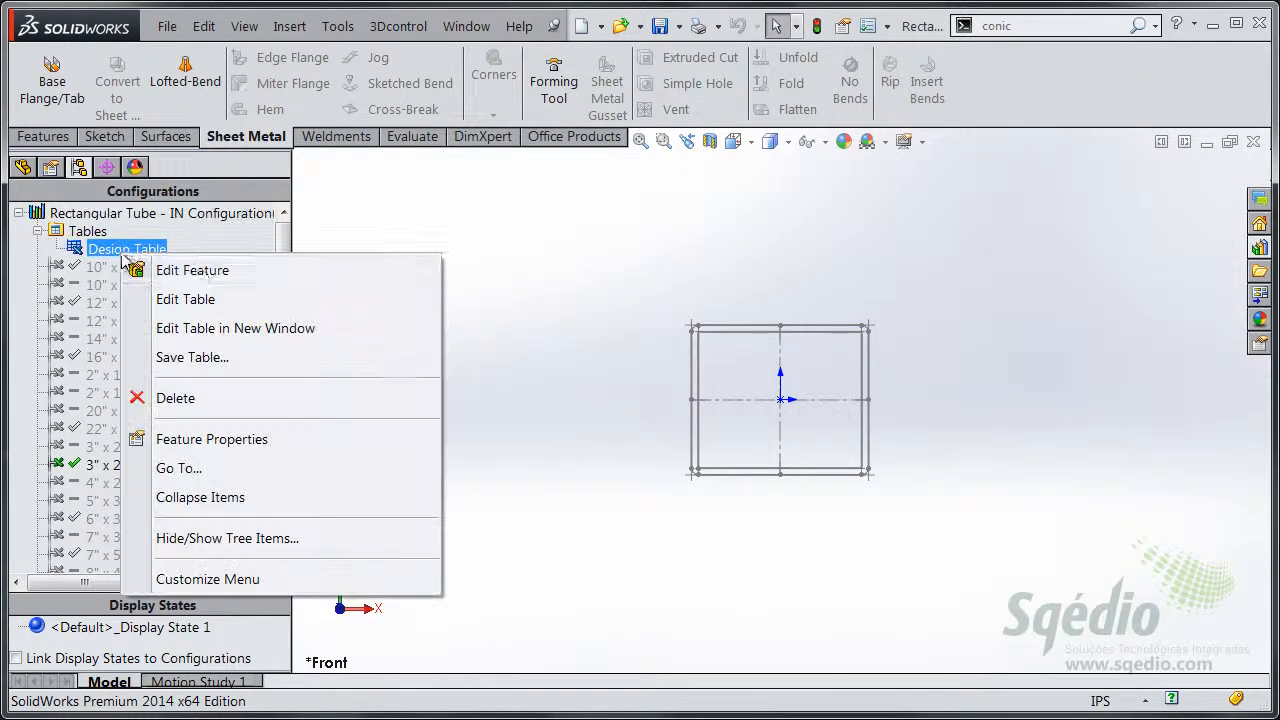
{"action": "left_click", "coordinate": [245, 302]}
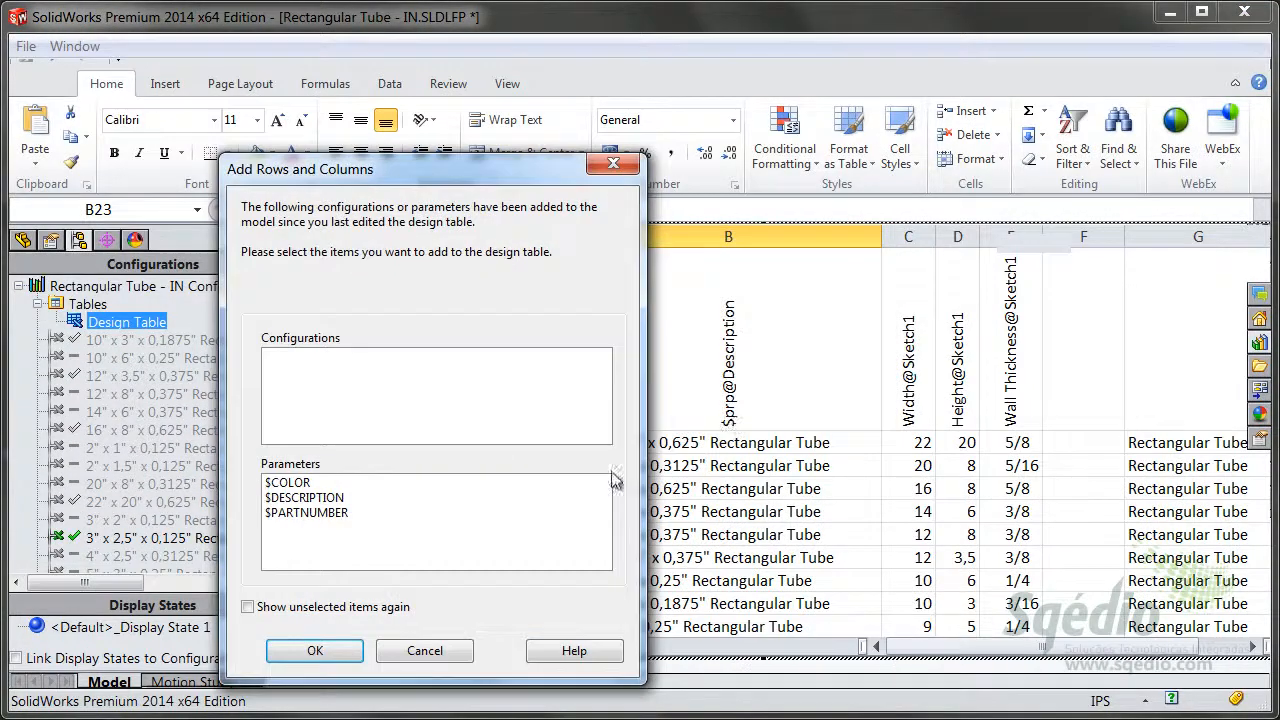
{"action": "left_click", "coordinate": [433, 655]}
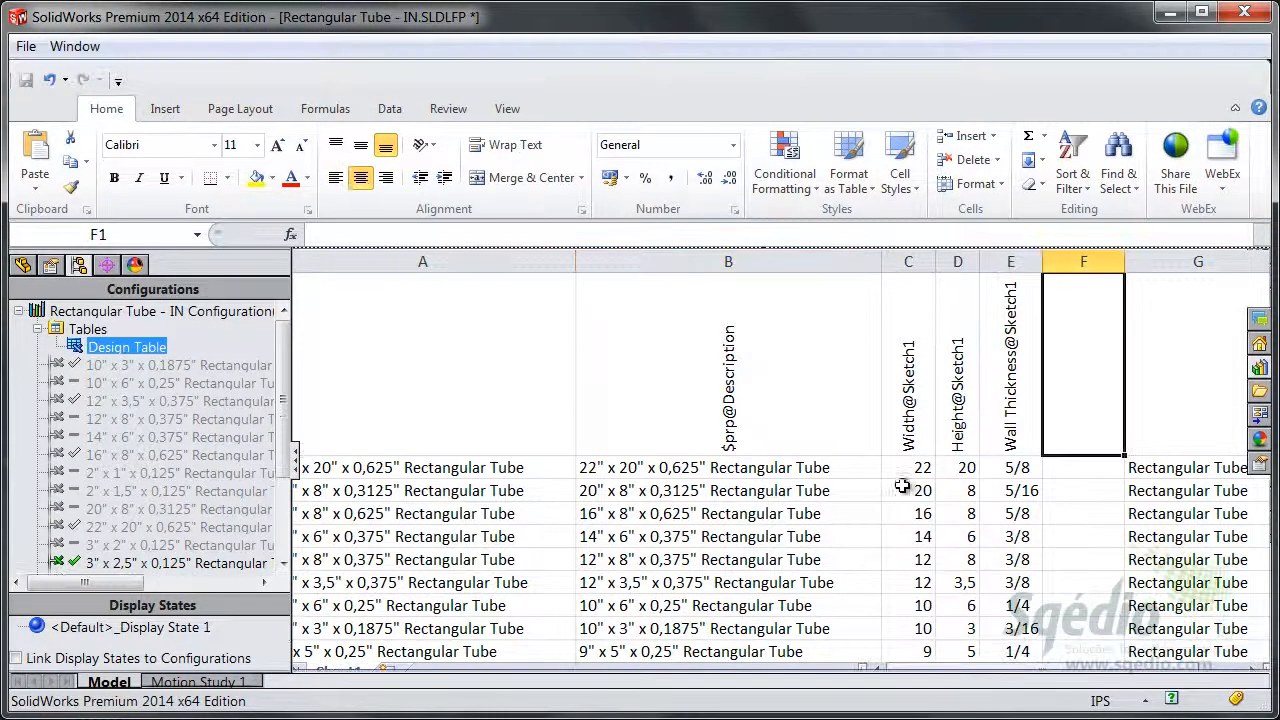
- Examine the width, height and wall thickness values of the tube configurations in the design table
{"action": "left_click", "coordinate": [888, 508]}
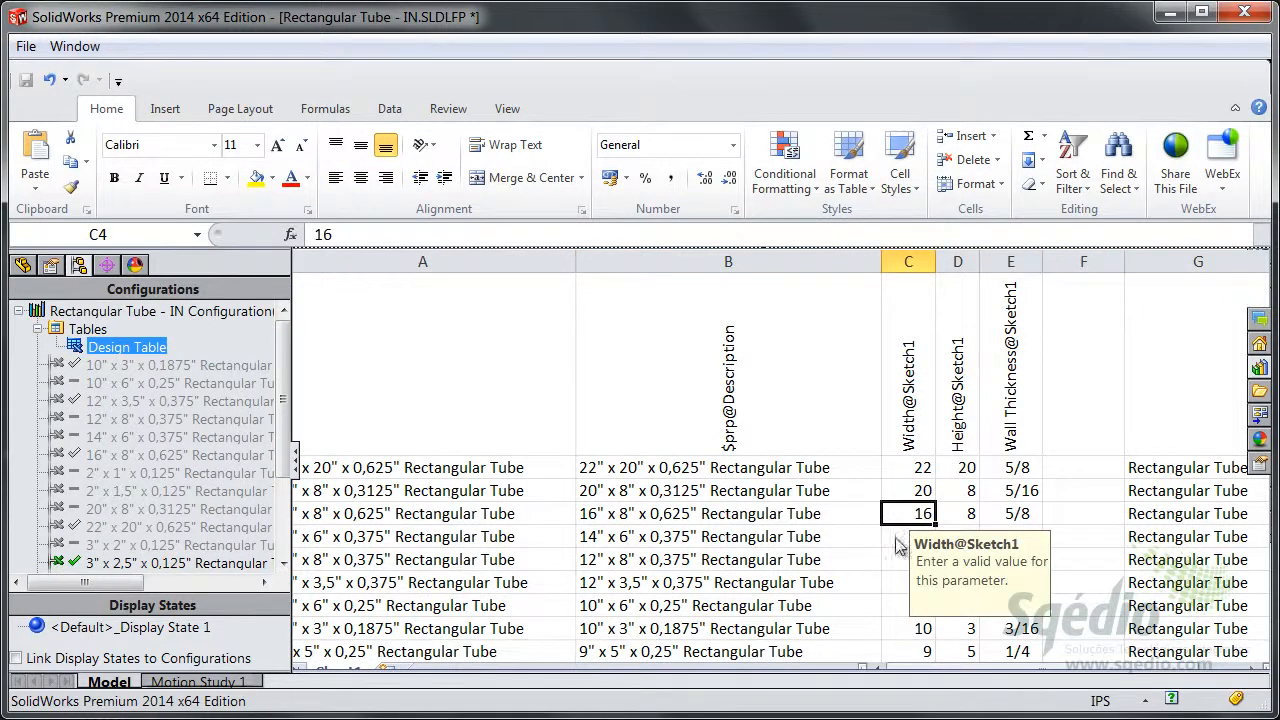
{"action": "scroll", "coordinate": [936, 545], "scroll_direction": "down", "scroll_amount": 1}
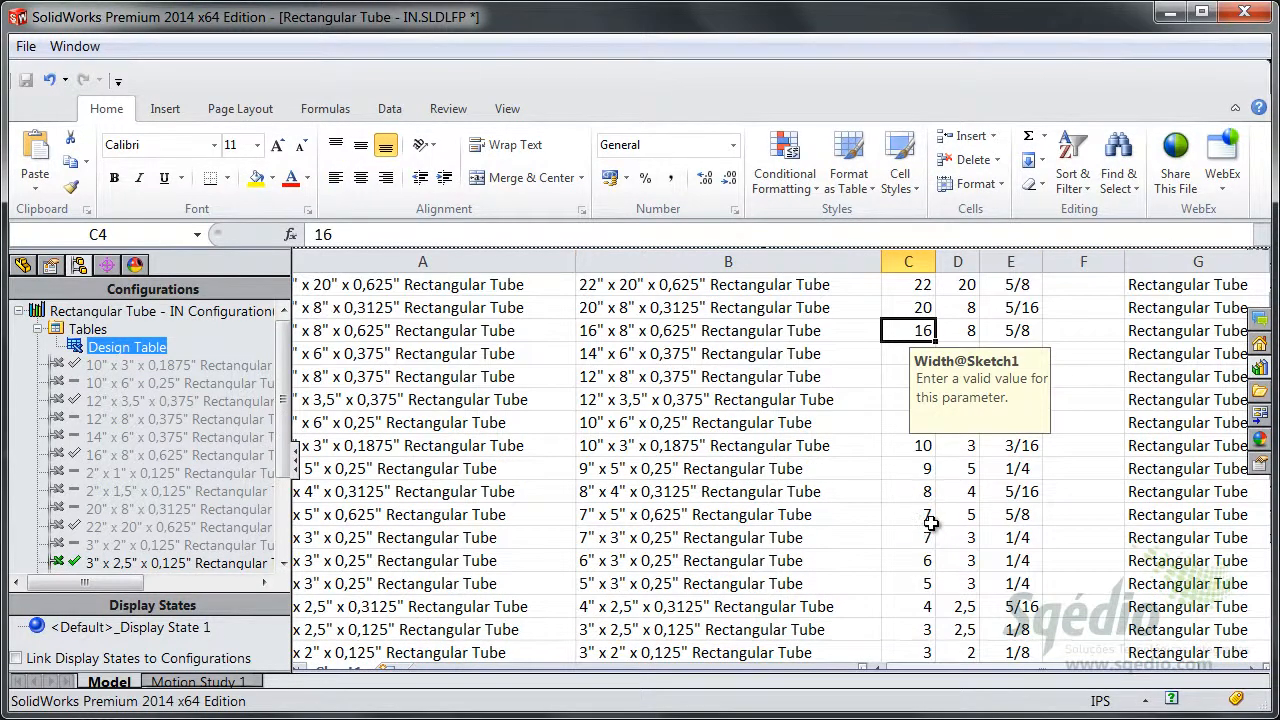
{"action": "scroll", "coordinate": [931, 523], "scroll_direction": "up", "scroll_amount": 1}
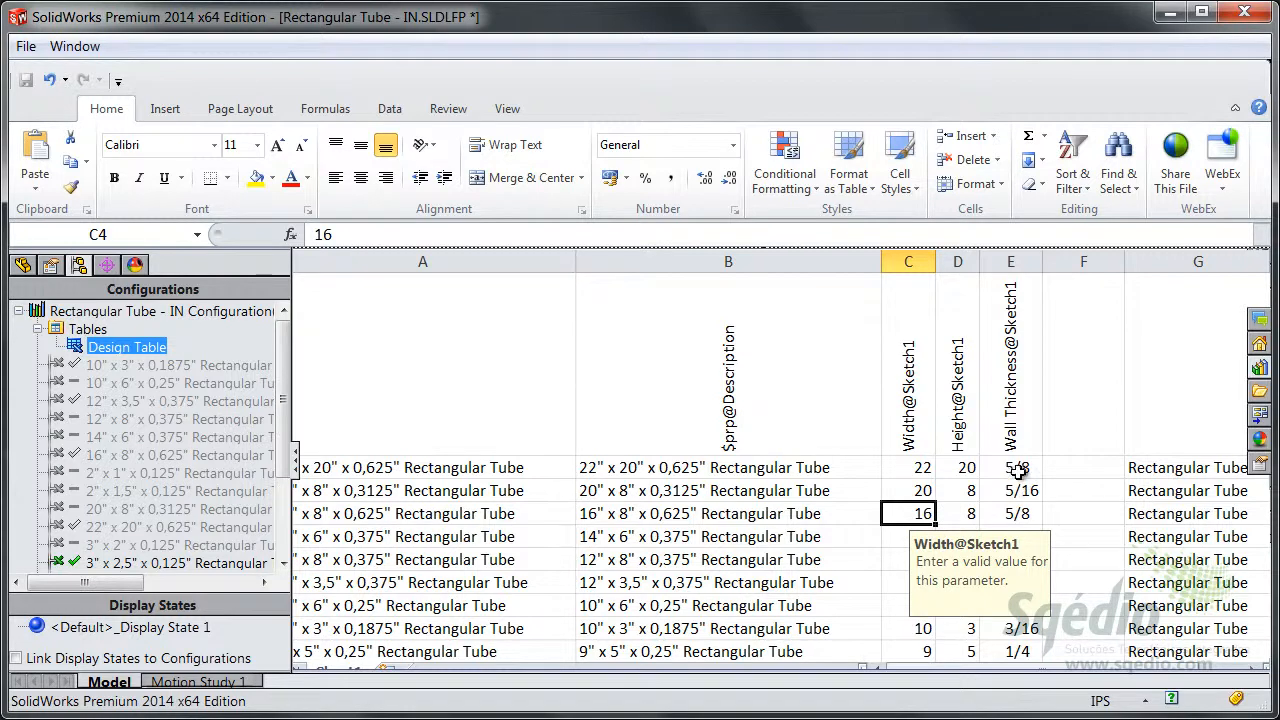
{"action": "scroll", "coordinate": [1018, 484], "scroll_direction": "down", "scroll_amount": 1}
{"action": "scroll", "coordinate": [954, 557], "scroll_direction": "down", "scroll_amount": 1}
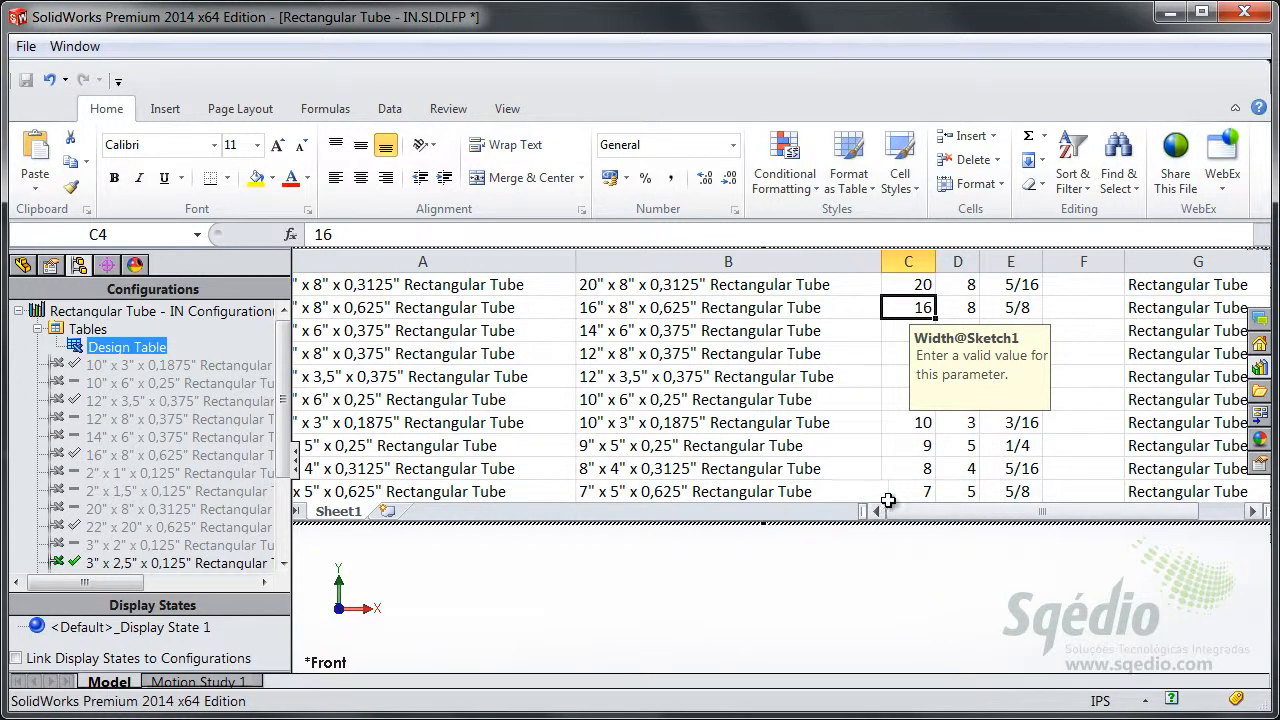
- Close the design table and the rectangular tube profile file to return to the Frame RA part
{"action": "left_click", "coordinate": [855, 567]}
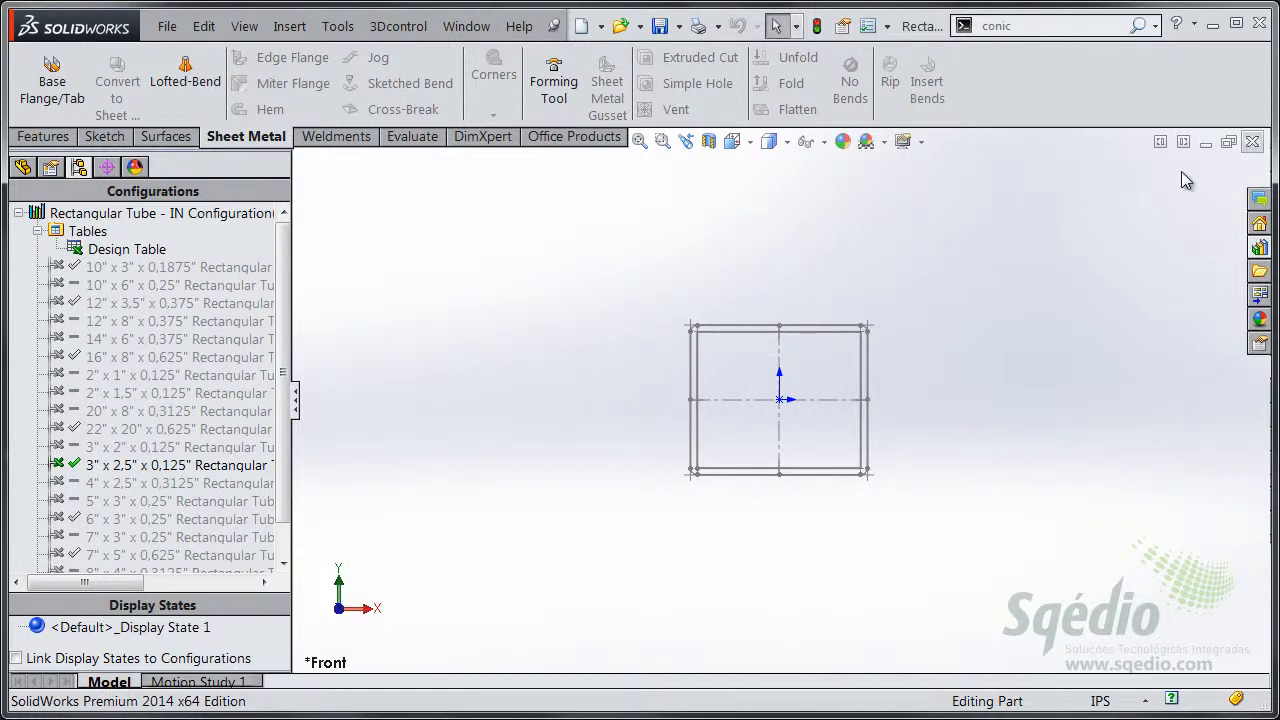
{"action": "left_click", "coordinate": [1251, 142]}
{"action": "left_click", "coordinate": [445, 463]}
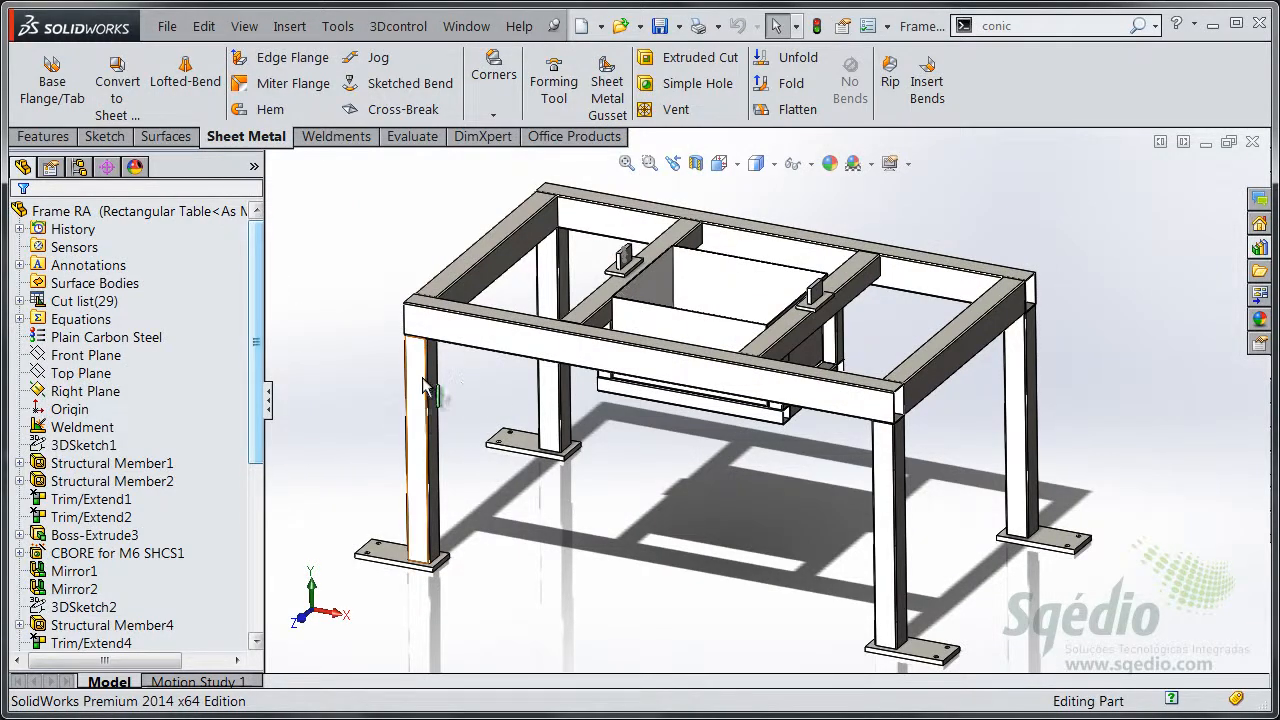
- Edit the structural member of the table leg and crossbars, setting its configured square tube size to 1,5" x 0,125"
{"action": "right_click", "coordinate": [424, 340]}
{"action": "left_click", "coordinate": [435, 287]}
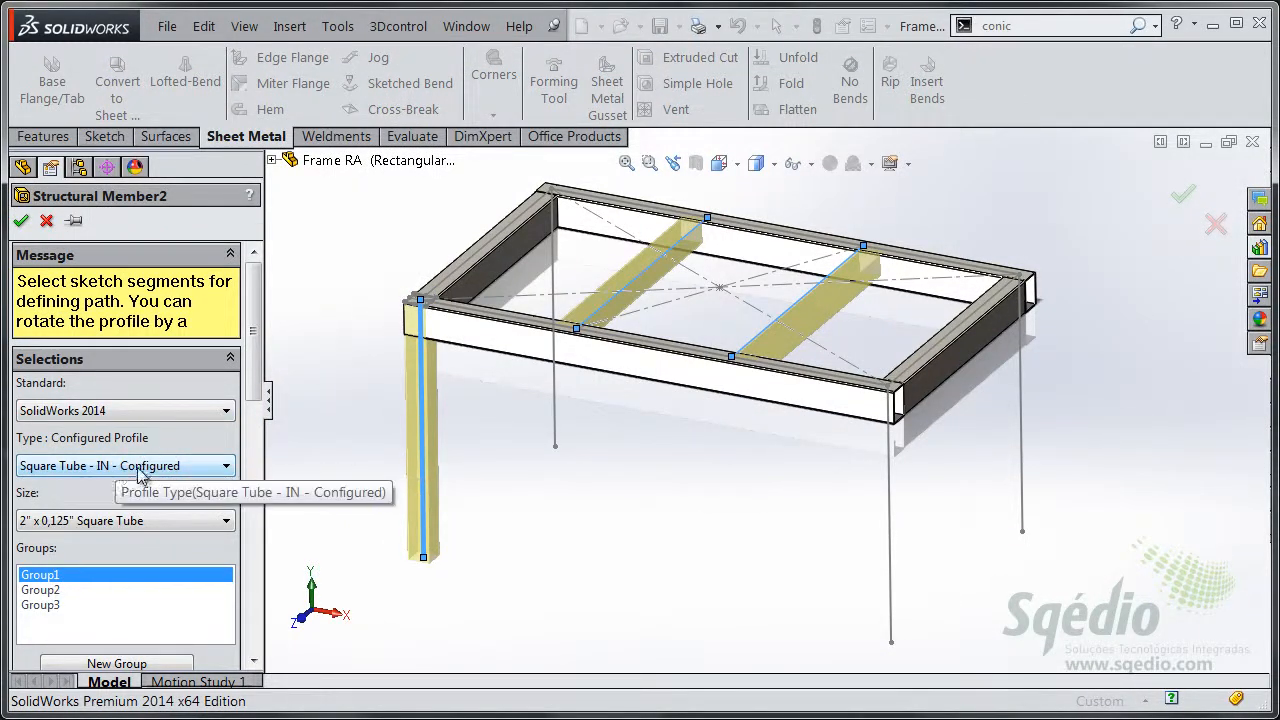
{"action": "left_click_drag", "start_coordinate": [257, 343], "coordinate": [259, 371]}
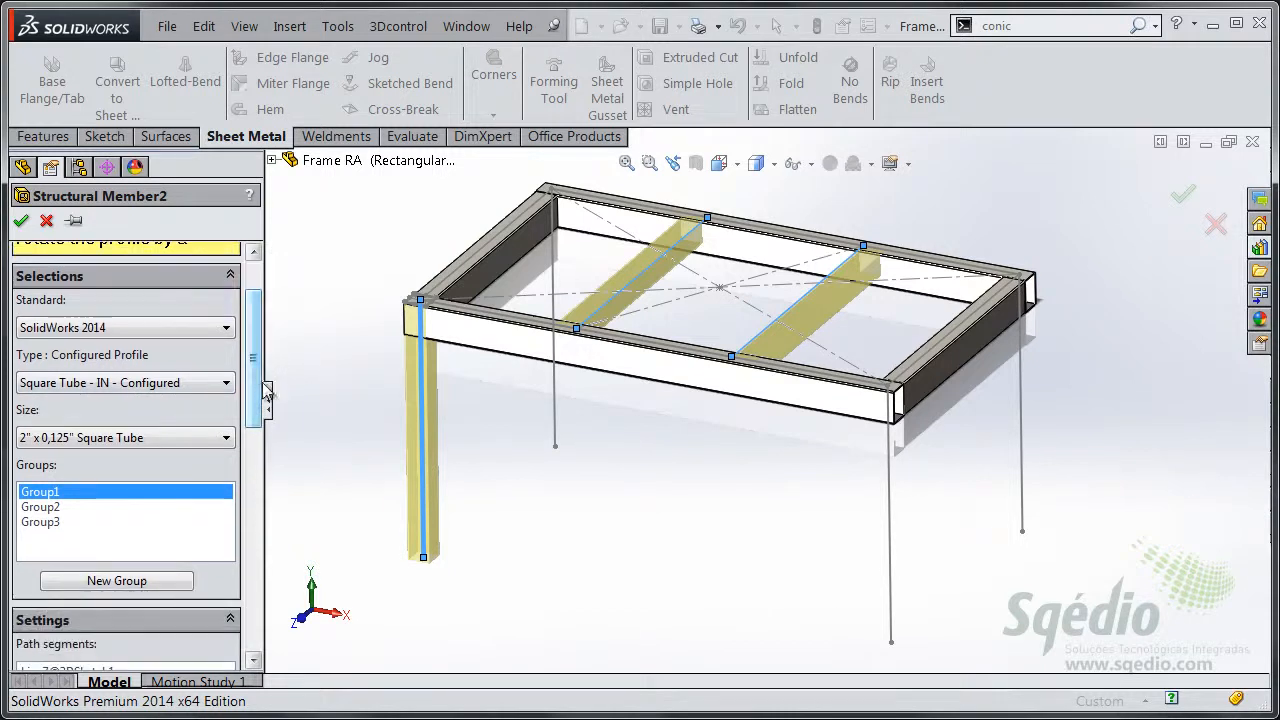
{"action": "left_click", "coordinate": [224, 440]}
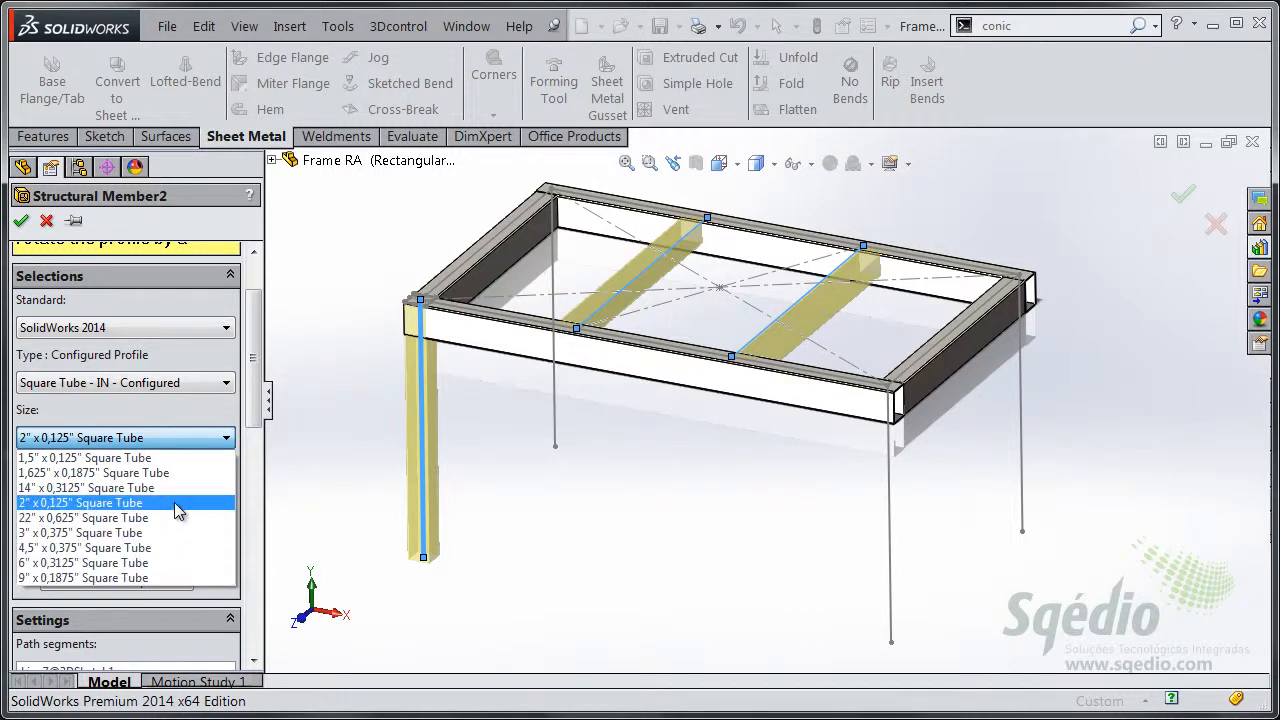
{"action": "left_click", "coordinate": [145, 458]}
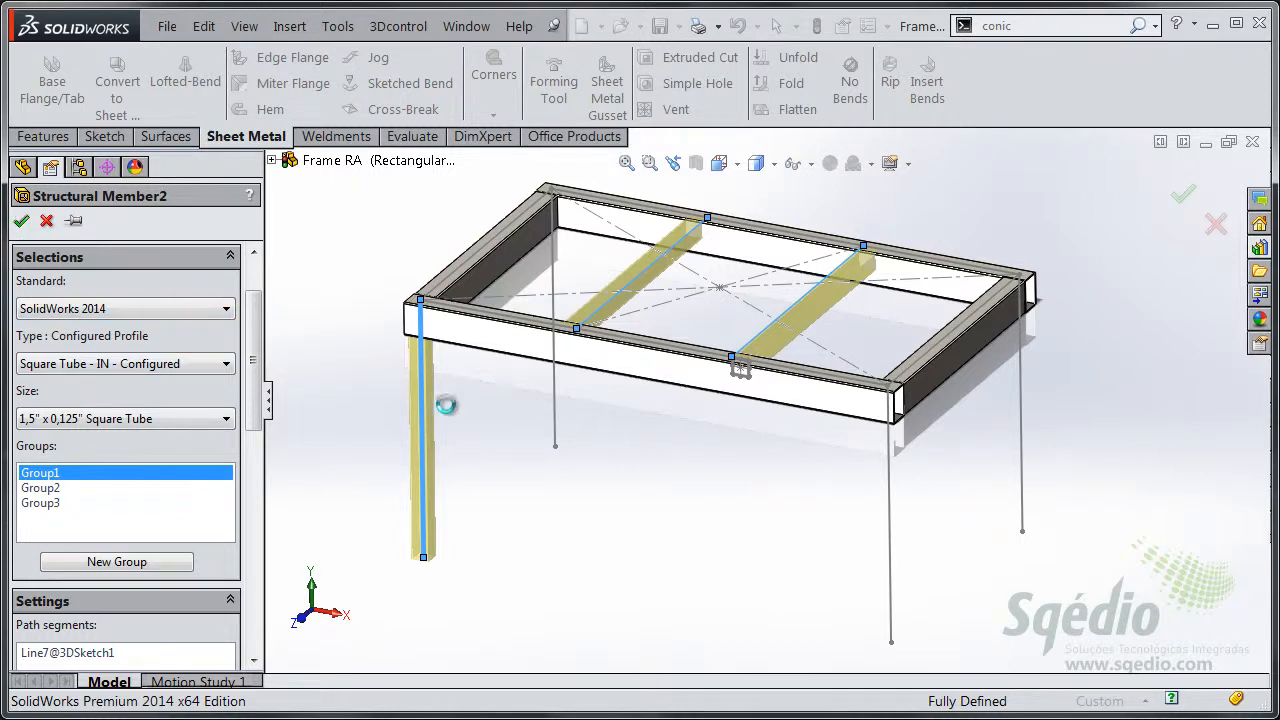
- Edit the outer top frame's structural member and set its configured rectangular tube size to 2" x 1,5" x 0,125"
{"action": "scroll", "coordinate": [505, 348], "scroll_direction": "up", "scroll_amount": 3}
{"action": "right_click", "coordinate": [507, 342]}
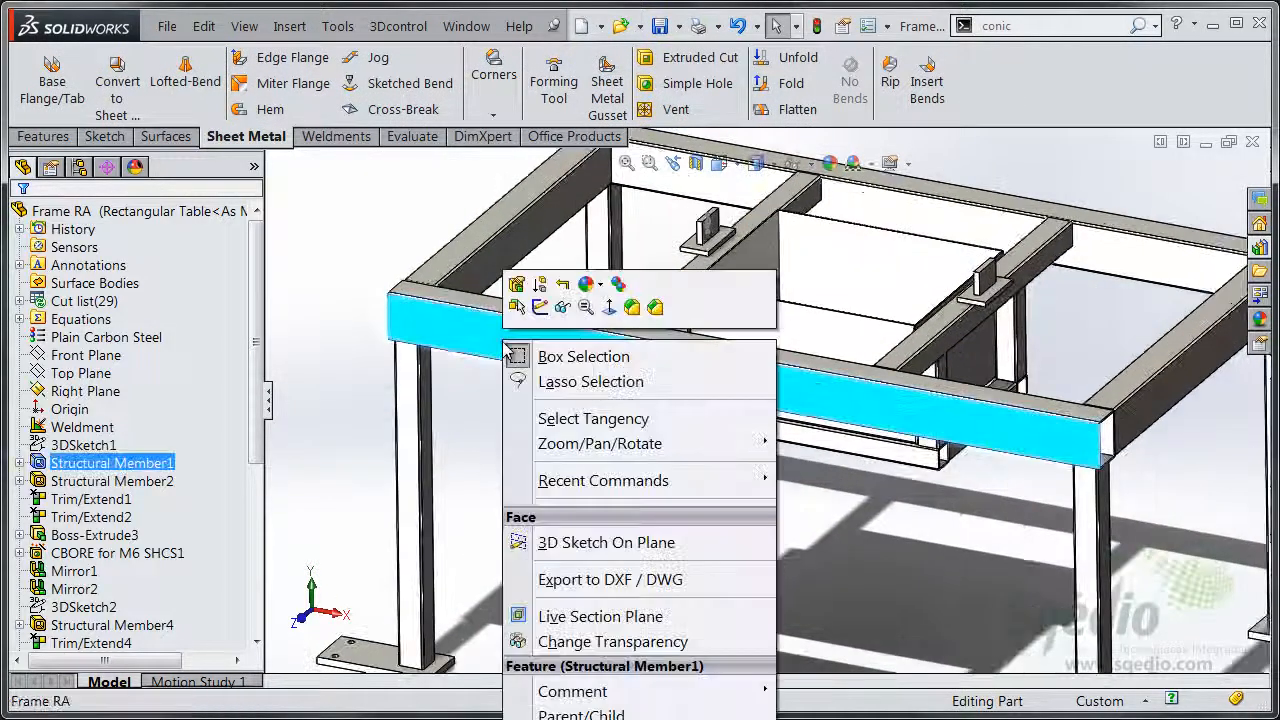
{"action": "left_click", "coordinate": [517, 287]}
{"action": "left_click", "coordinate": [150, 524]}
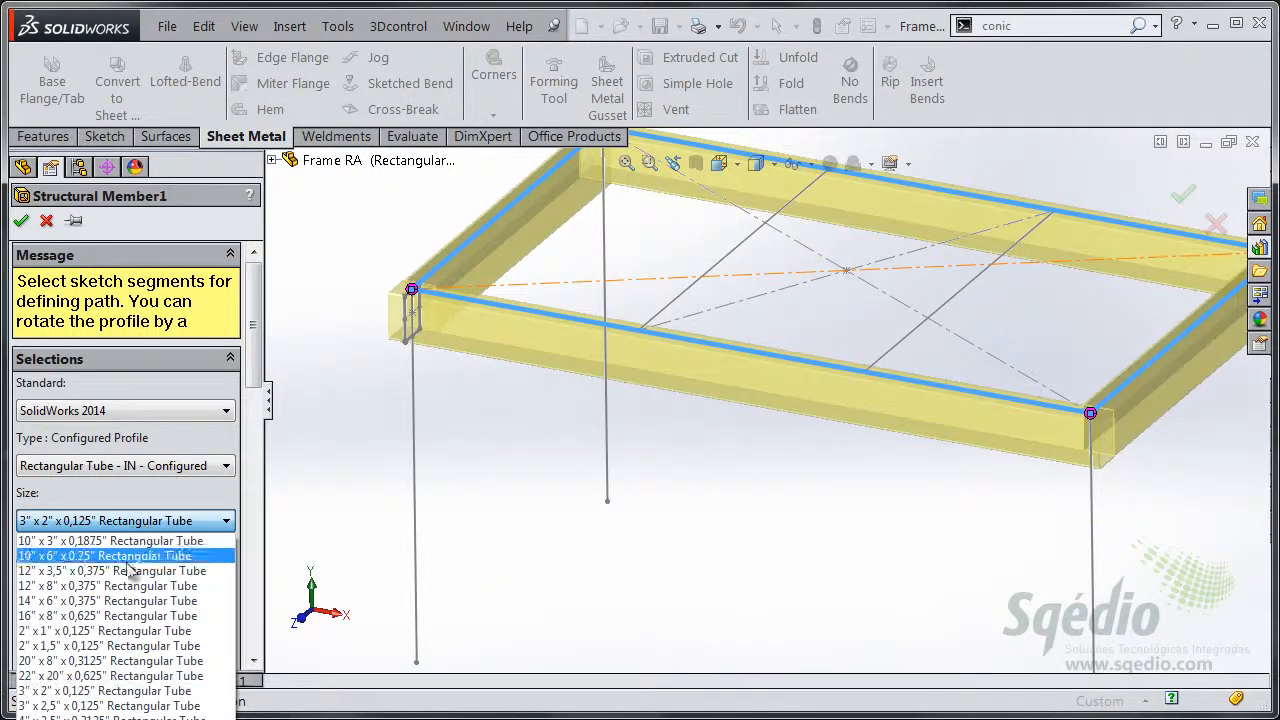
{"action": "left_click", "coordinate": [63, 646]}
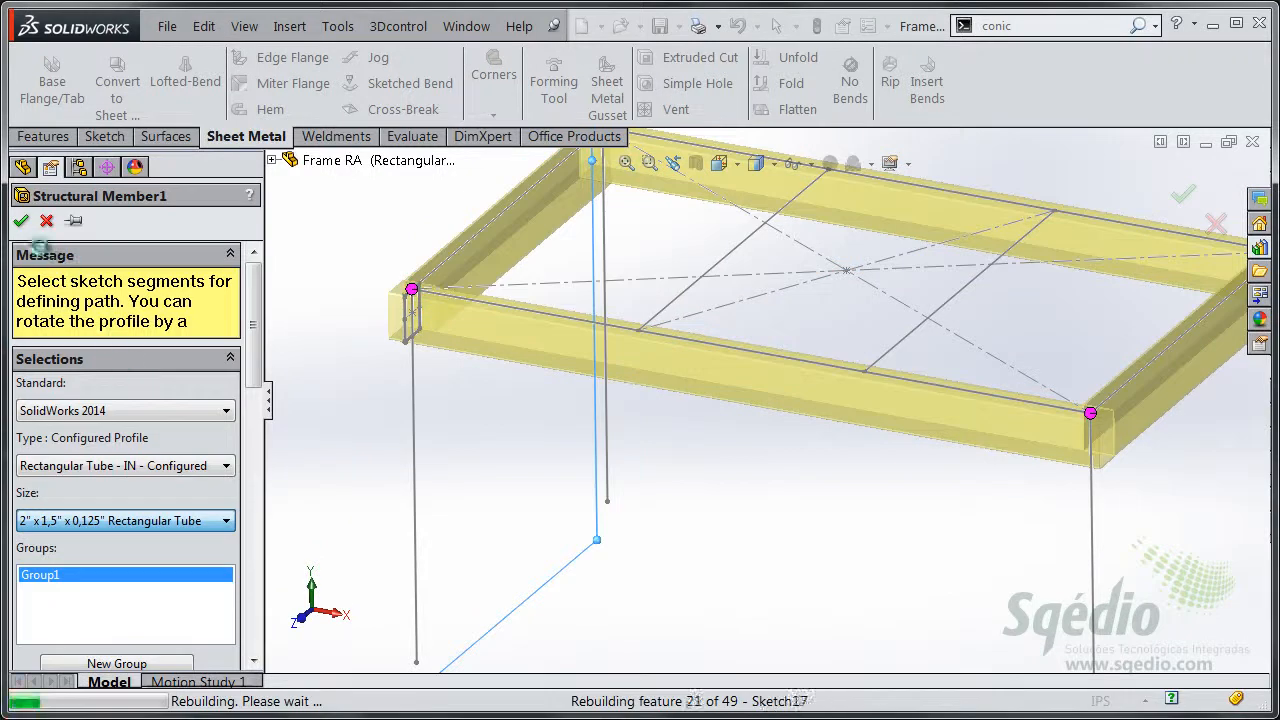
{"action": "left_click", "coordinate": [21, 222]}
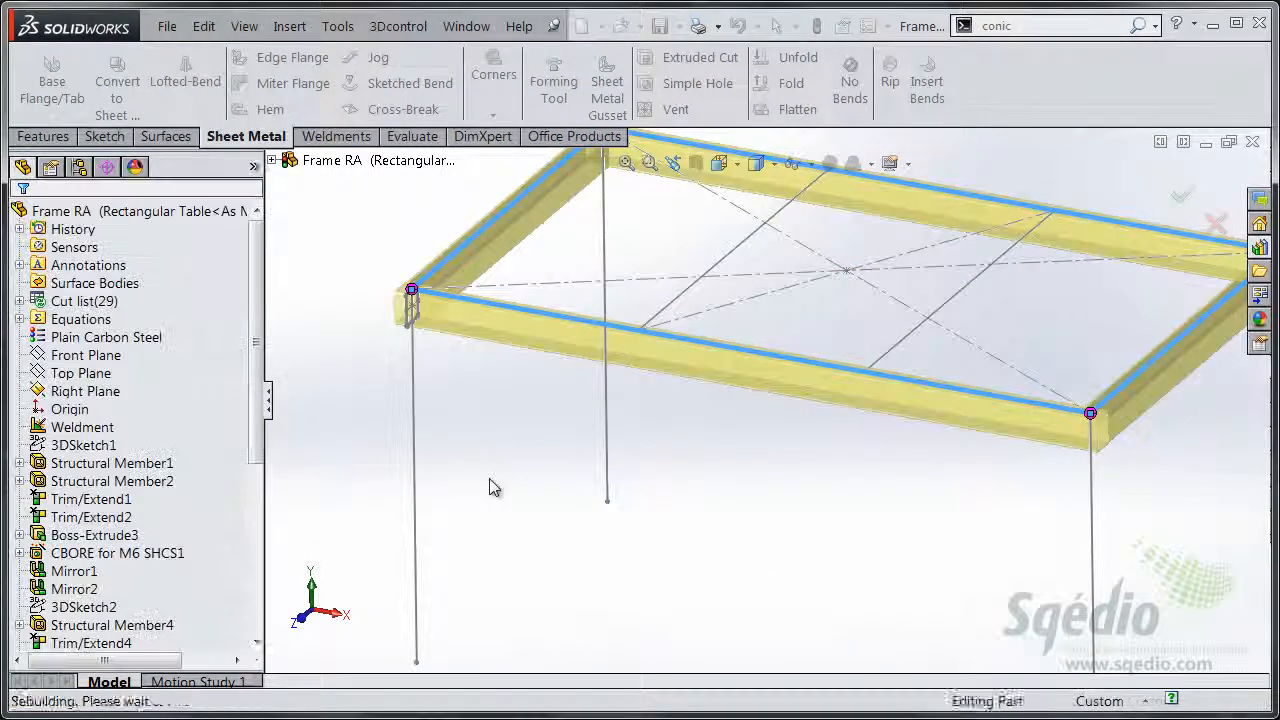
{"action": "key", "text": "f"}
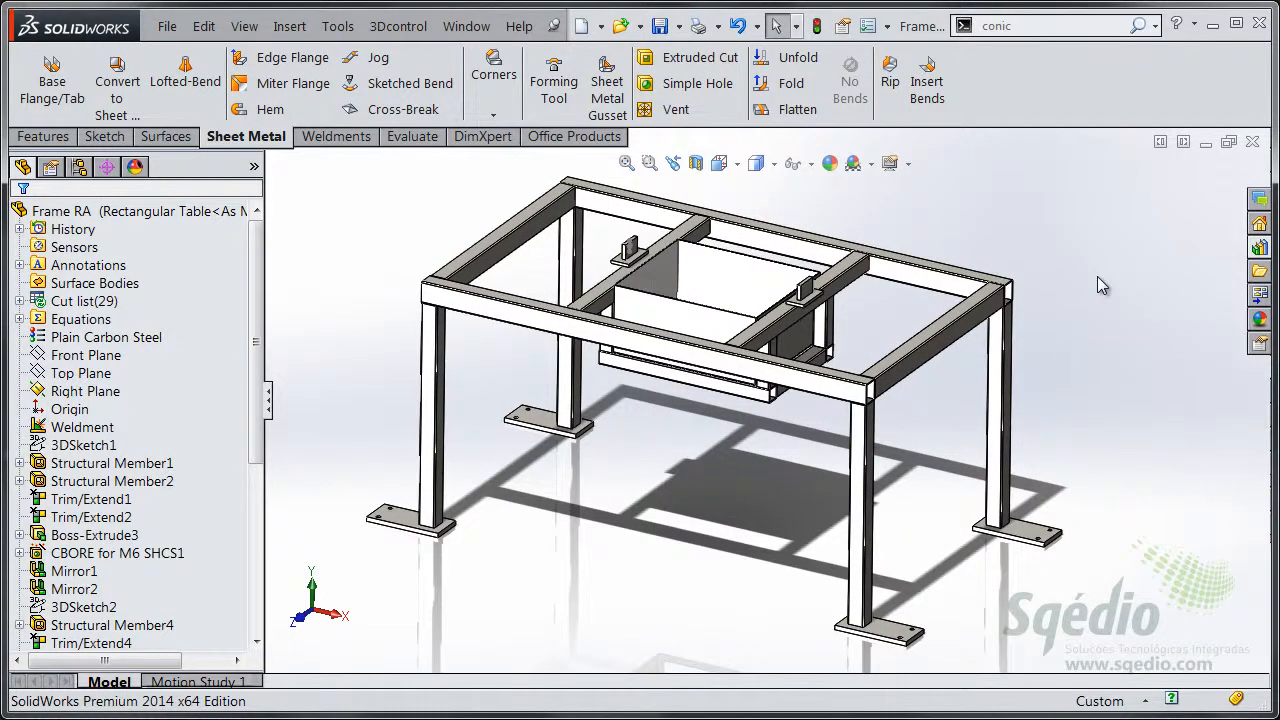
- Add a configuration named Quadrada to the Frame RA part without linking display states to configurations
{"action": "left_click", "coordinate": [79, 167]}
{"action": "right_click", "coordinate": [99, 213]}
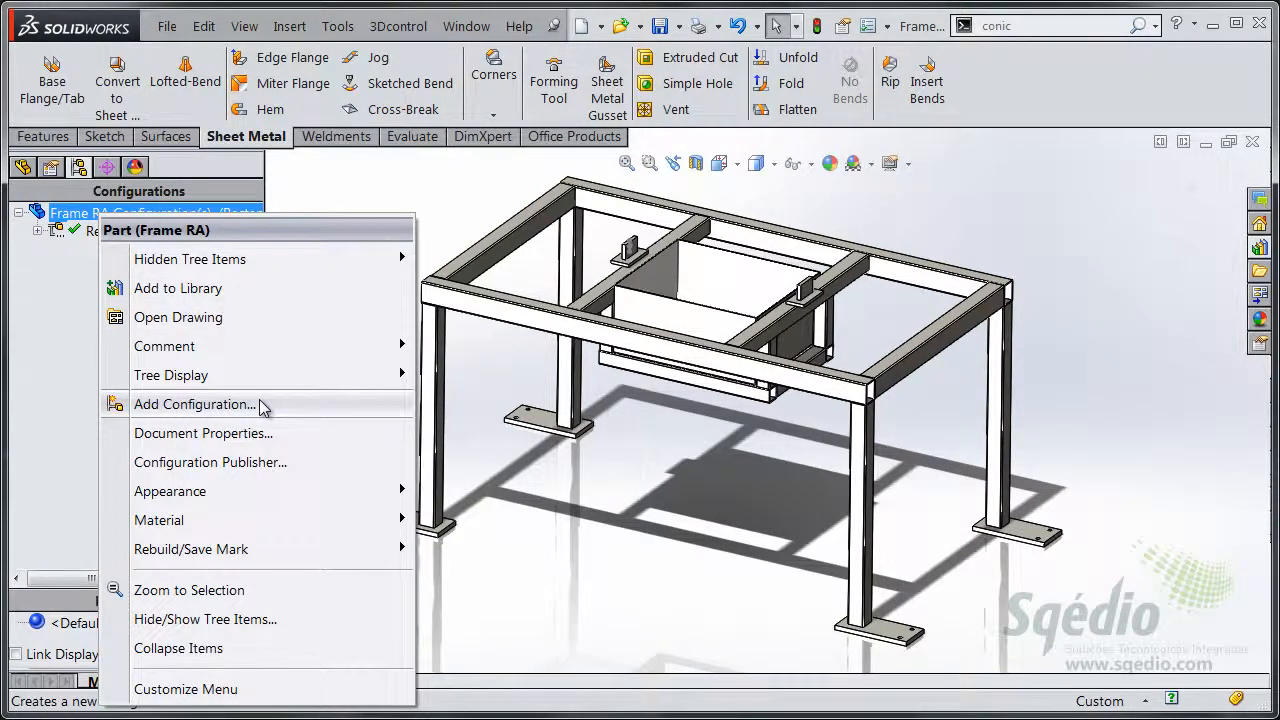
{"action": "left_click", "coordinate": [196, 404]}
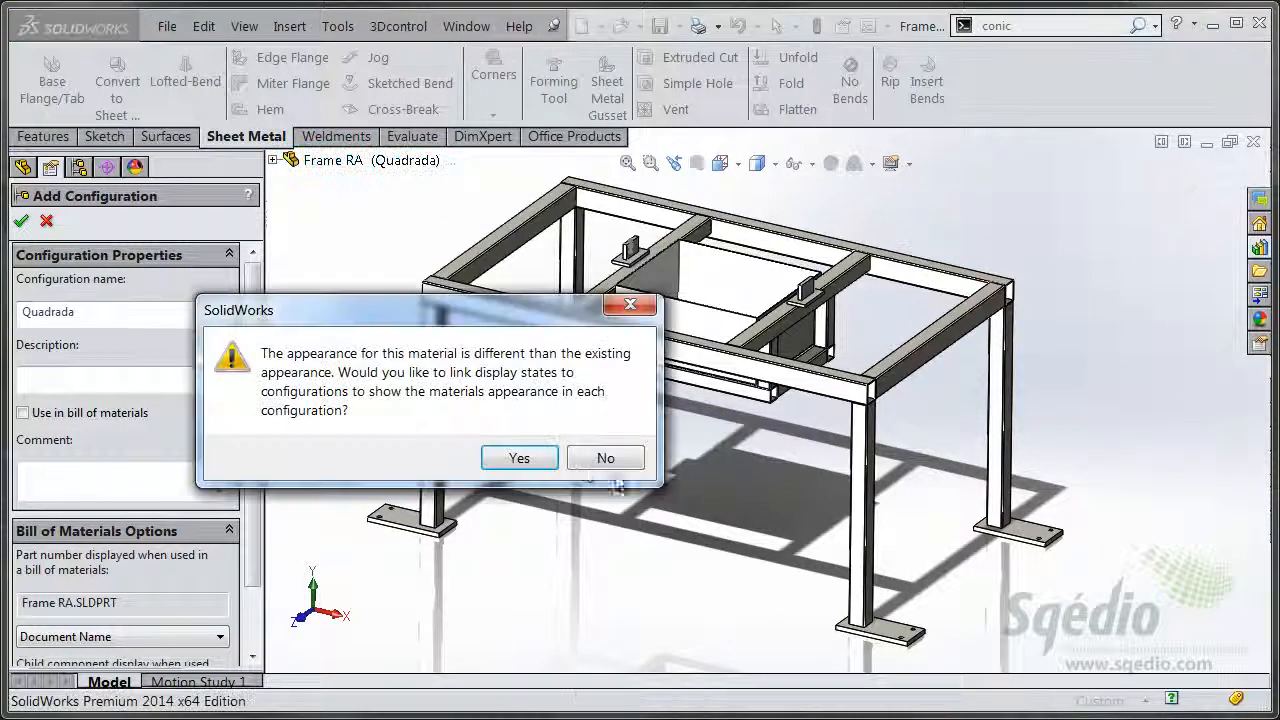
{"action": "left_click", "coordinate": [580, 459]}
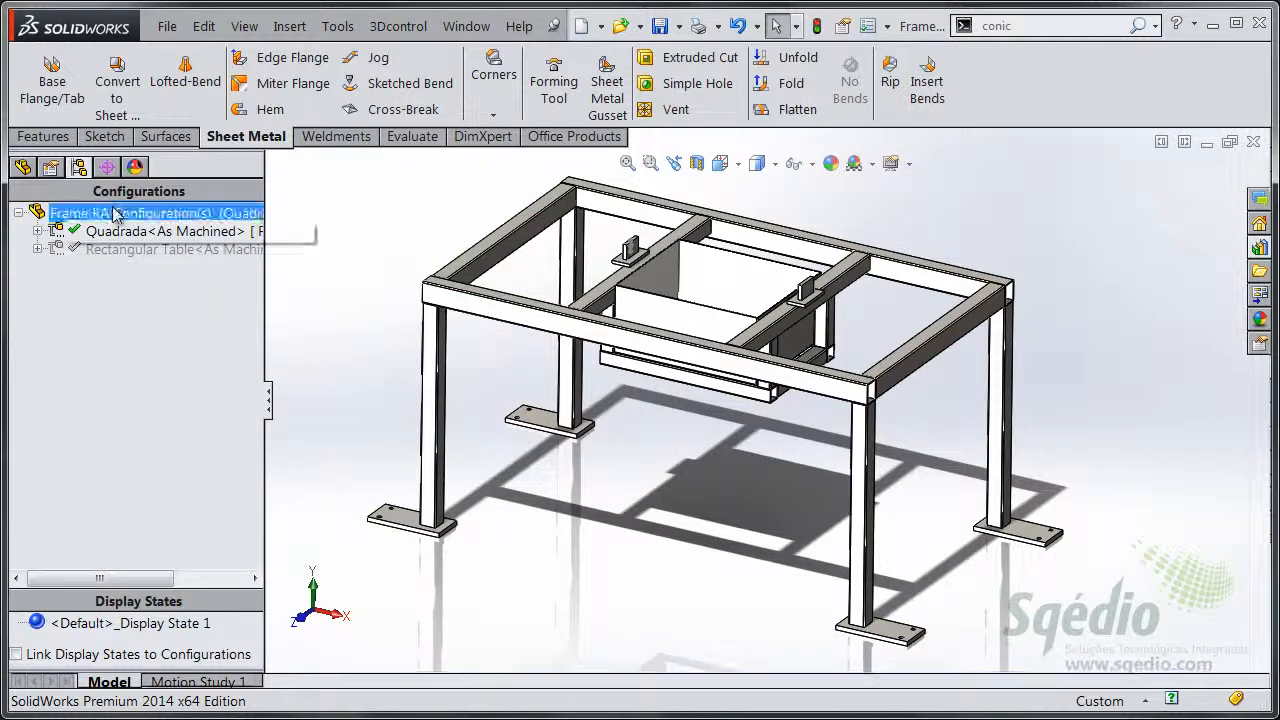
- Show the dimensions of 3DSketch1 on the frame and select the table's overall length dimension
{"action": "left_click", "coordinate": [21, 168]}
{"action": "scroll", "coordinate": [474, 303], "scroll_direction": "up", "scroll_amount": 2}
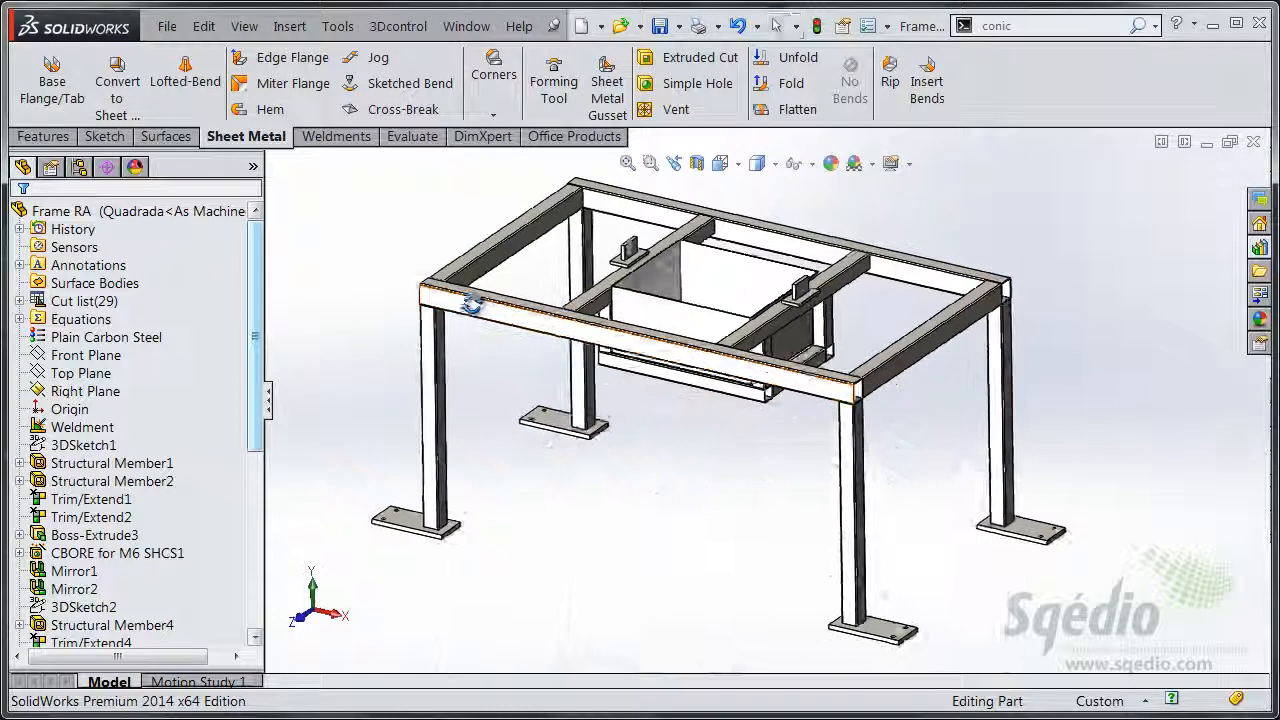
{"action": "scroll", "coordinate": [567, 330], "scroll_direction": "down", "scroll_amount": 3}
{"action": "left_click", "coordinate": [87, 445]}
{"action": "double_click", "coordinate": [87, 445]}
{"action": "middle_click_drag", "start_coordinate": [304, 309], "coordinate": [456, 443]}
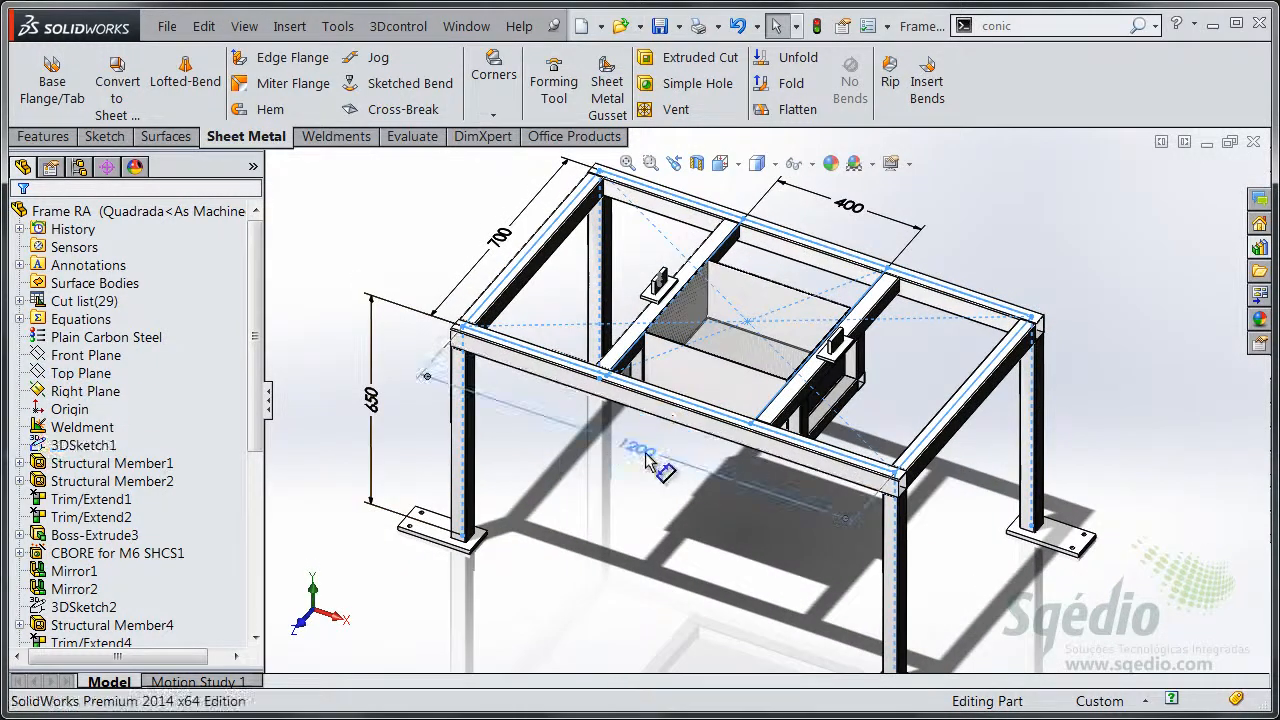
{"action": "left_click", "coordinate": [640, 450]}
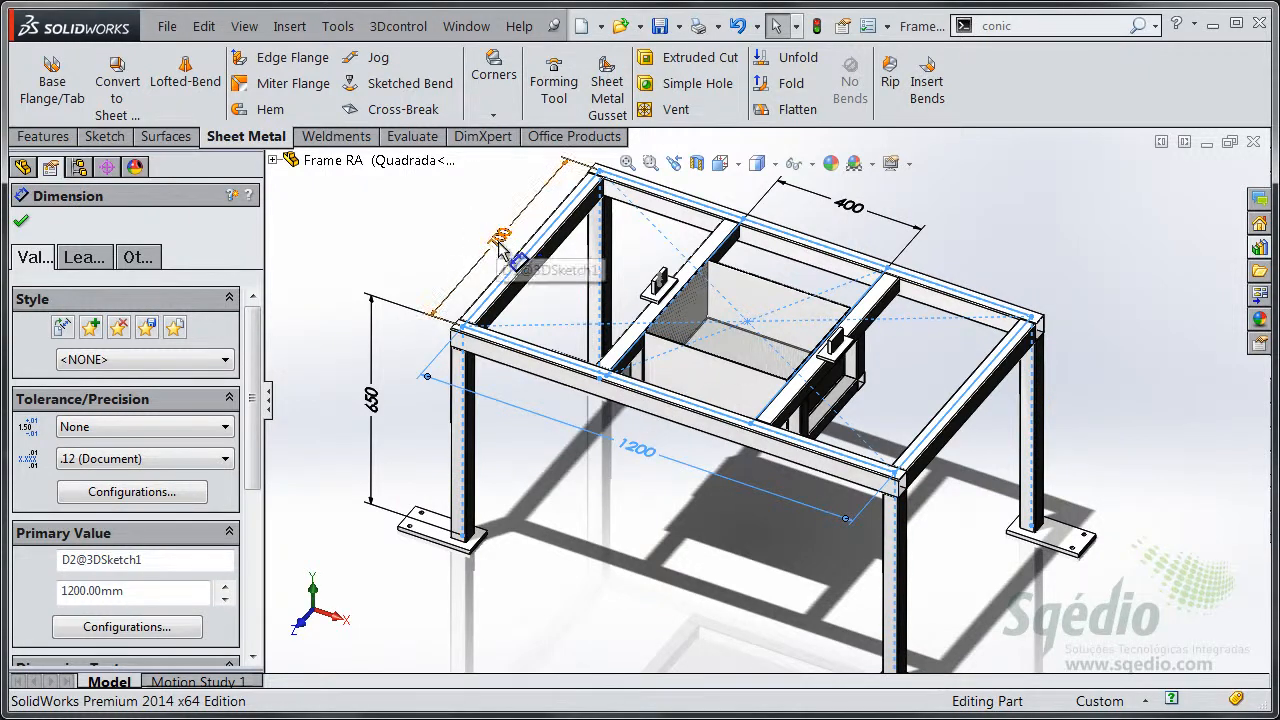
{"action": "scroll", "coordinate": [645, 370], "scroll_direction": "down", "scroll_amount": 2}
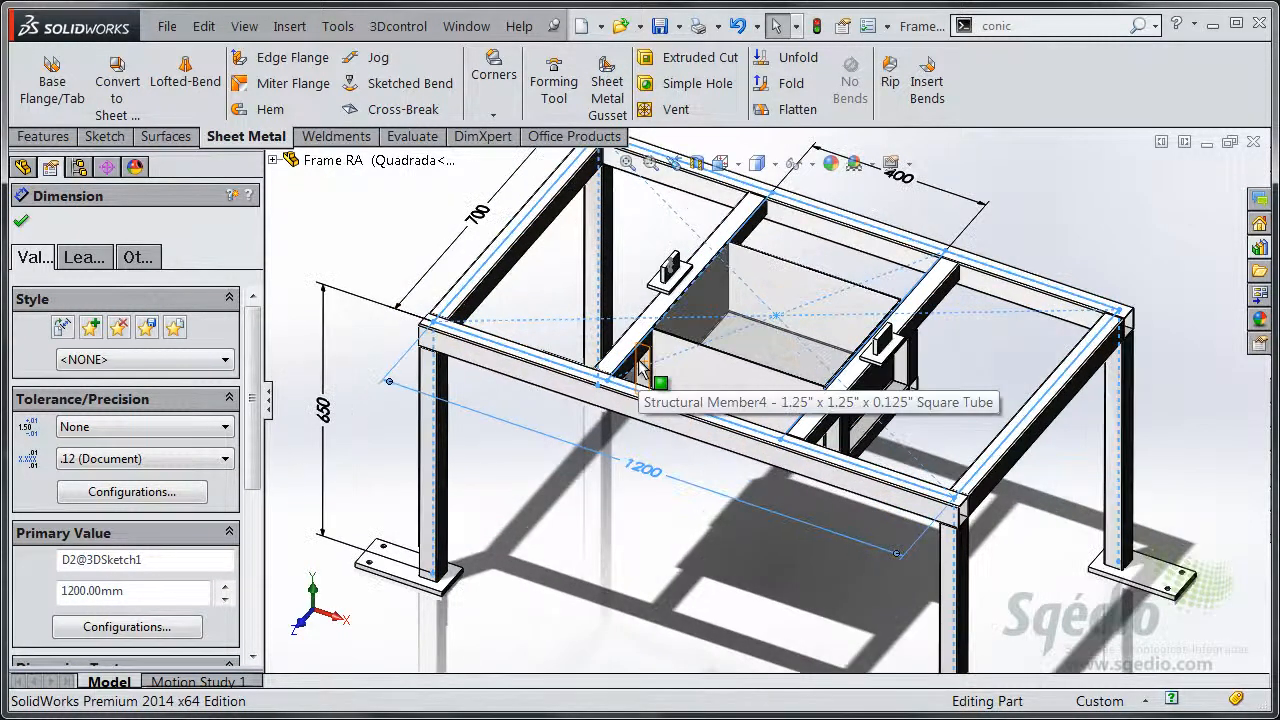
- Enter an equation that makes the length dimension D2@3DSketch1 equal to the table's width dimension "D1@3DSketch1"
{"action": "double_click", "coordinate": [645, 470]}
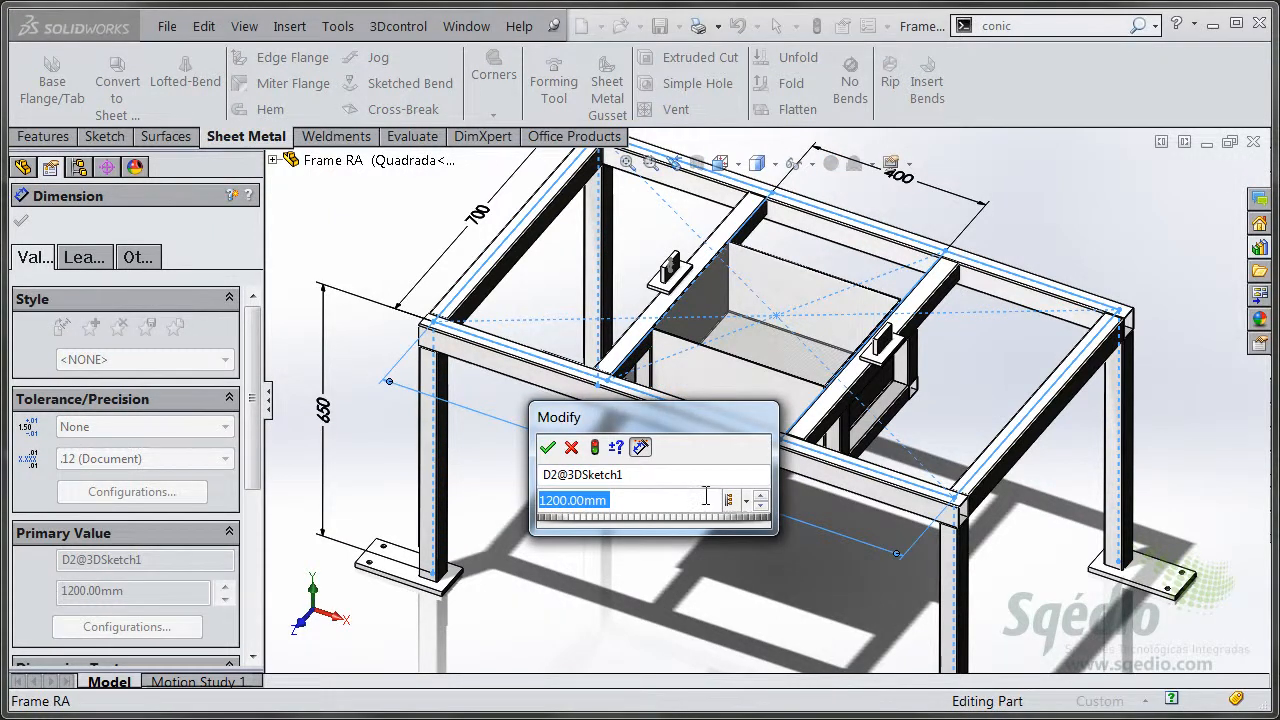
{"action": "type", "text": "="}
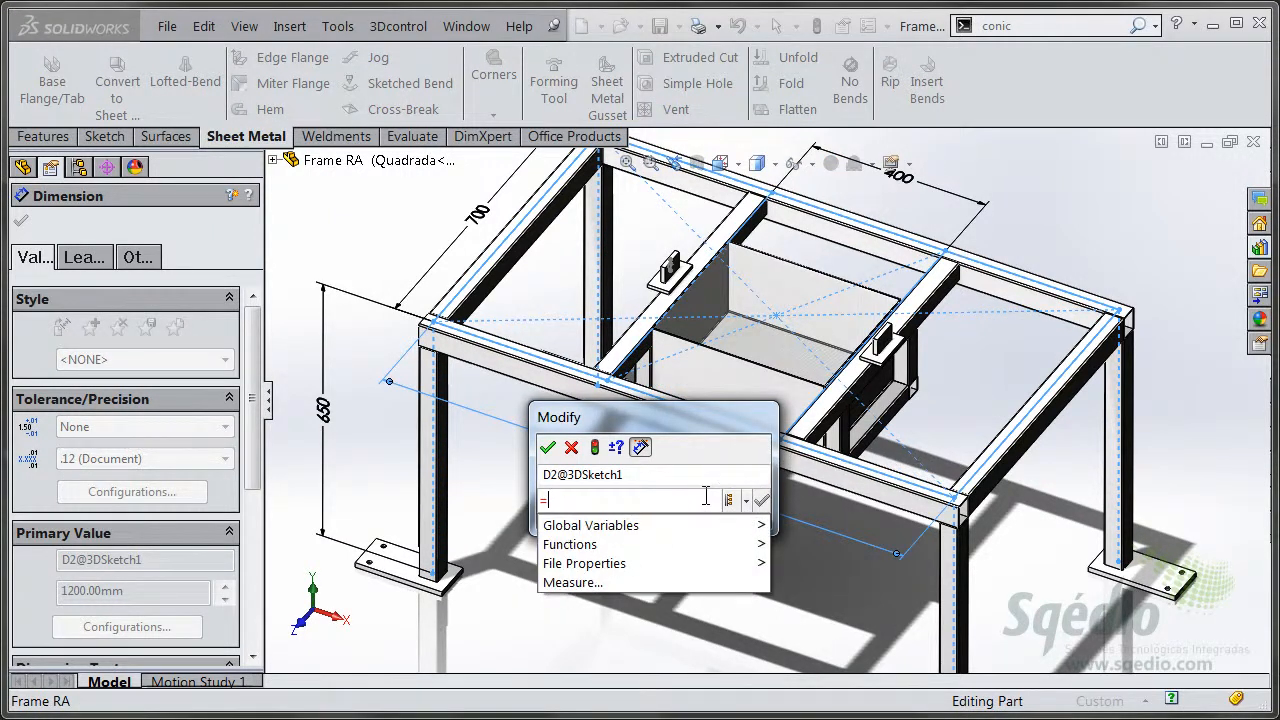
{"action": "left_click", "coordinate": [481, 216]}
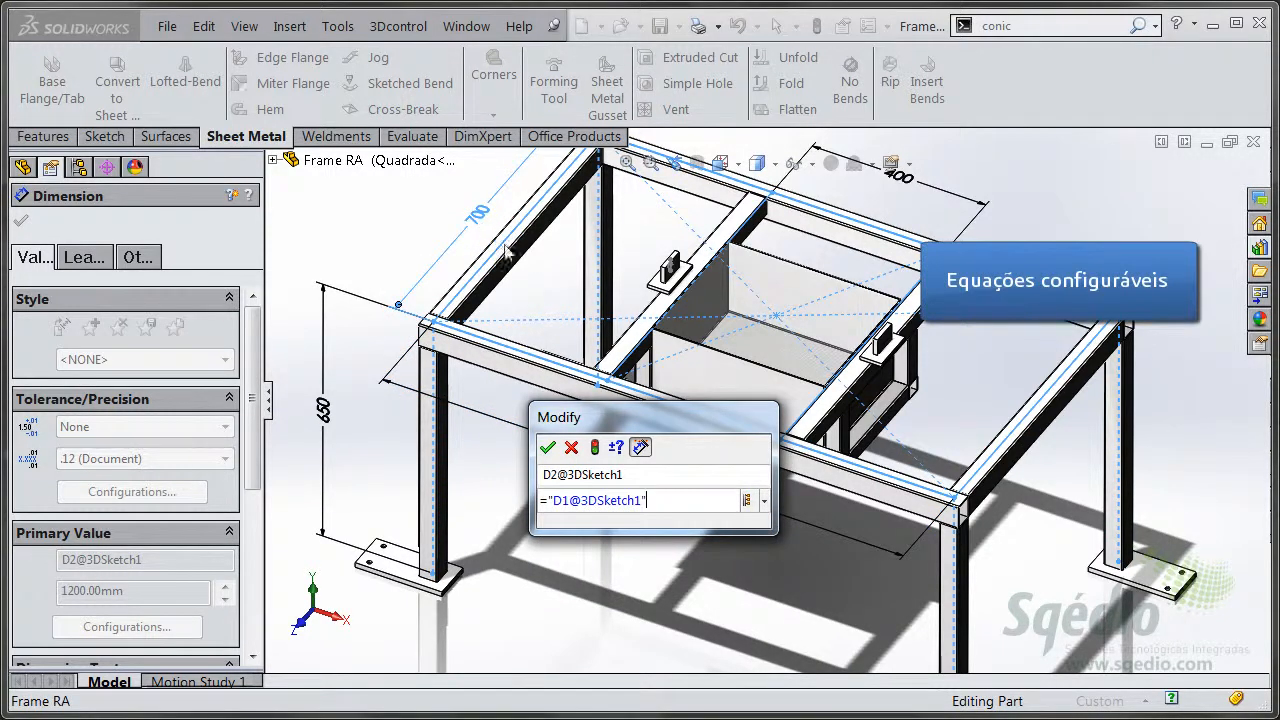
{"action": "left_click_drag", "start_coordinate": [706, 423], "coordinate": [649, 422]}
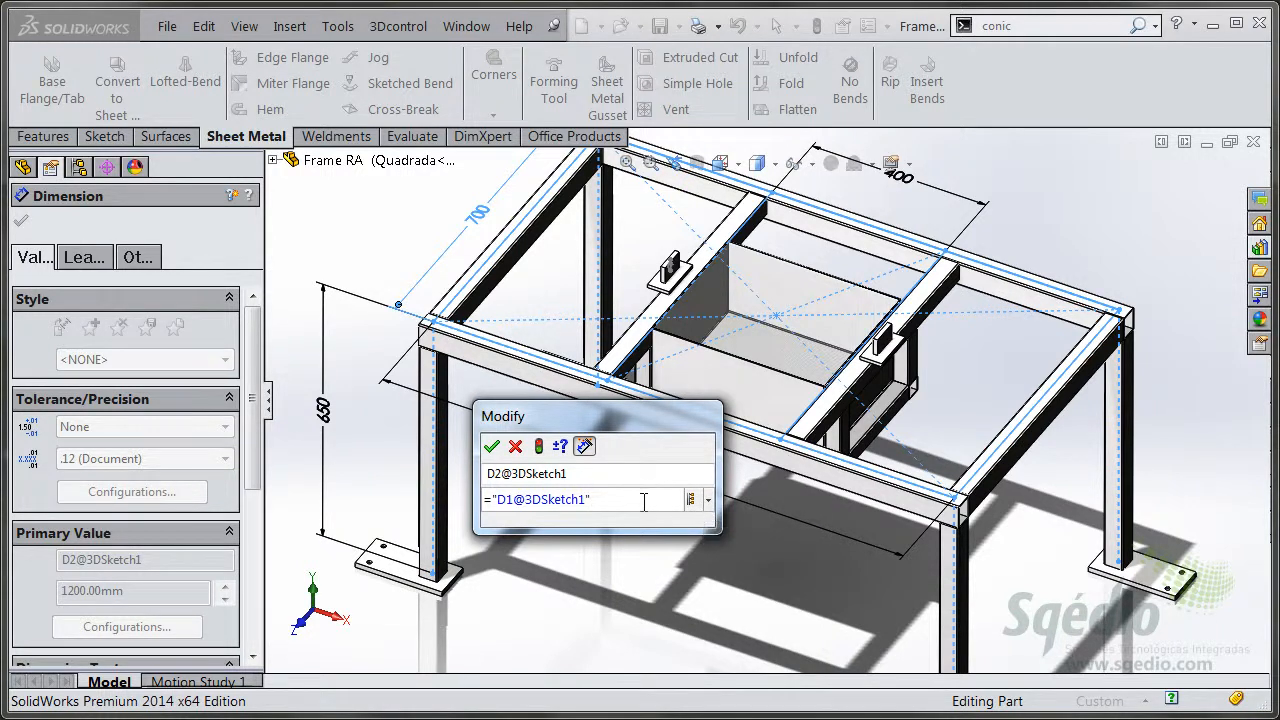
- Limit the length equation to this configuration only, rebuild the frame and accept the dimension change
{"action": "left_click", "coordinate": [708, 500]}
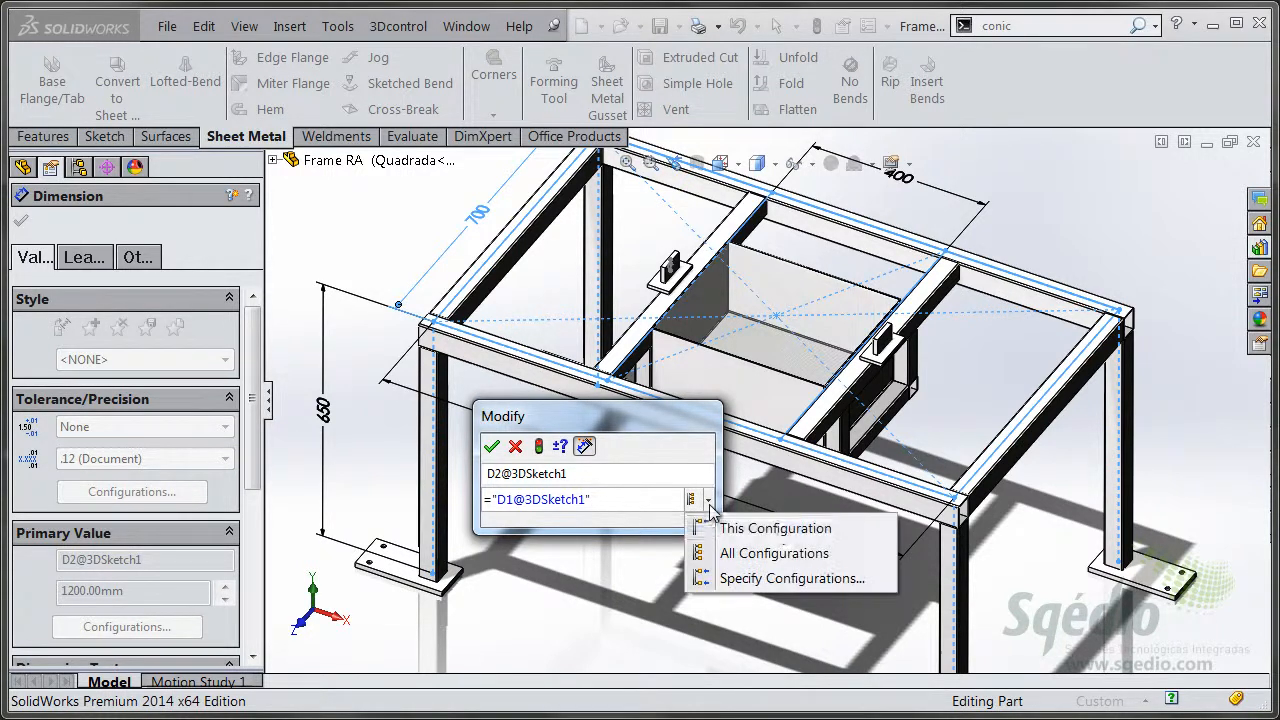
{"action": "left_click", "coordinate": [794, 535]}
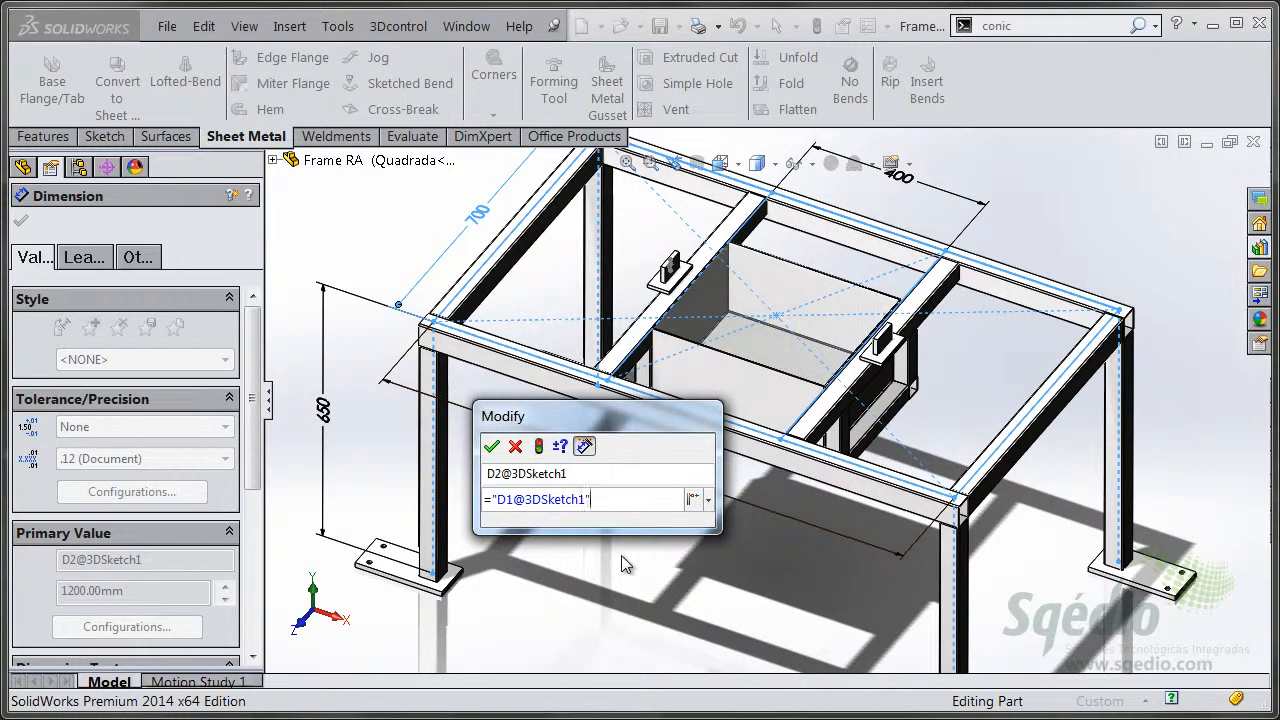
{"action": "left_click", "coordinate": [538, 446]}
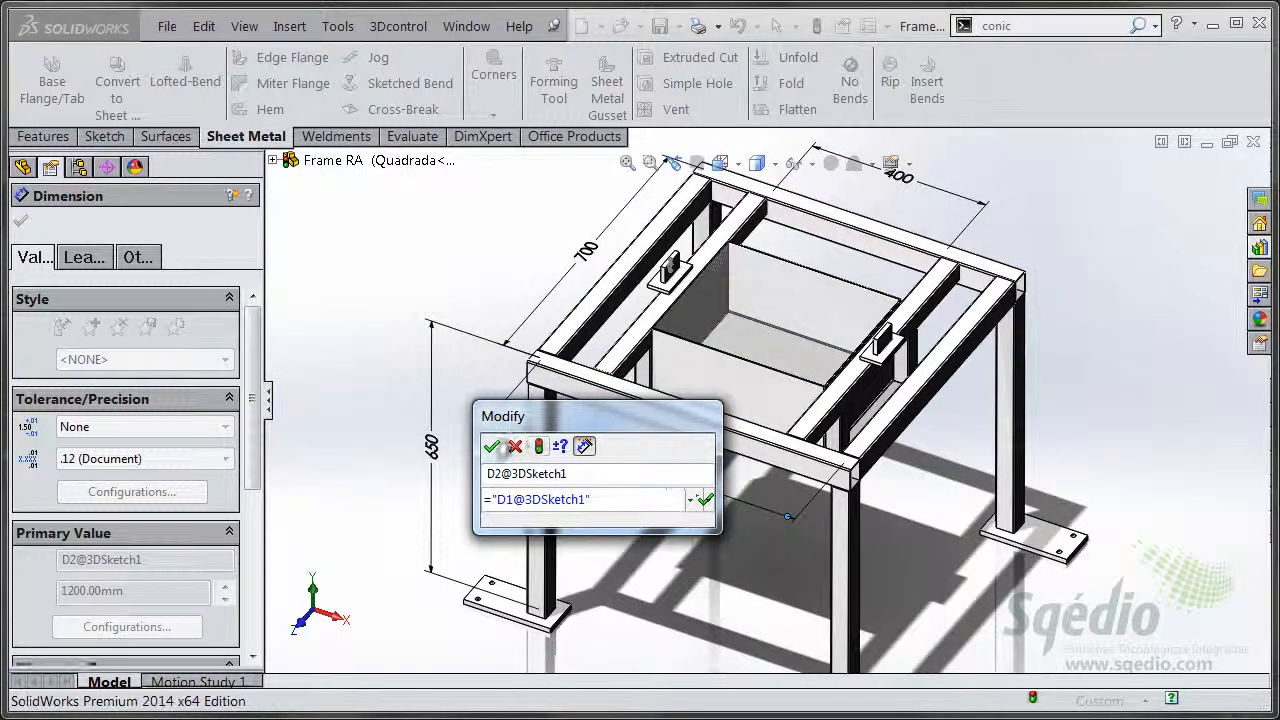
{"action": "left_click", "coordinate": [492, 447]}
{"action": "left_click", "coordinate": [383, 294]}
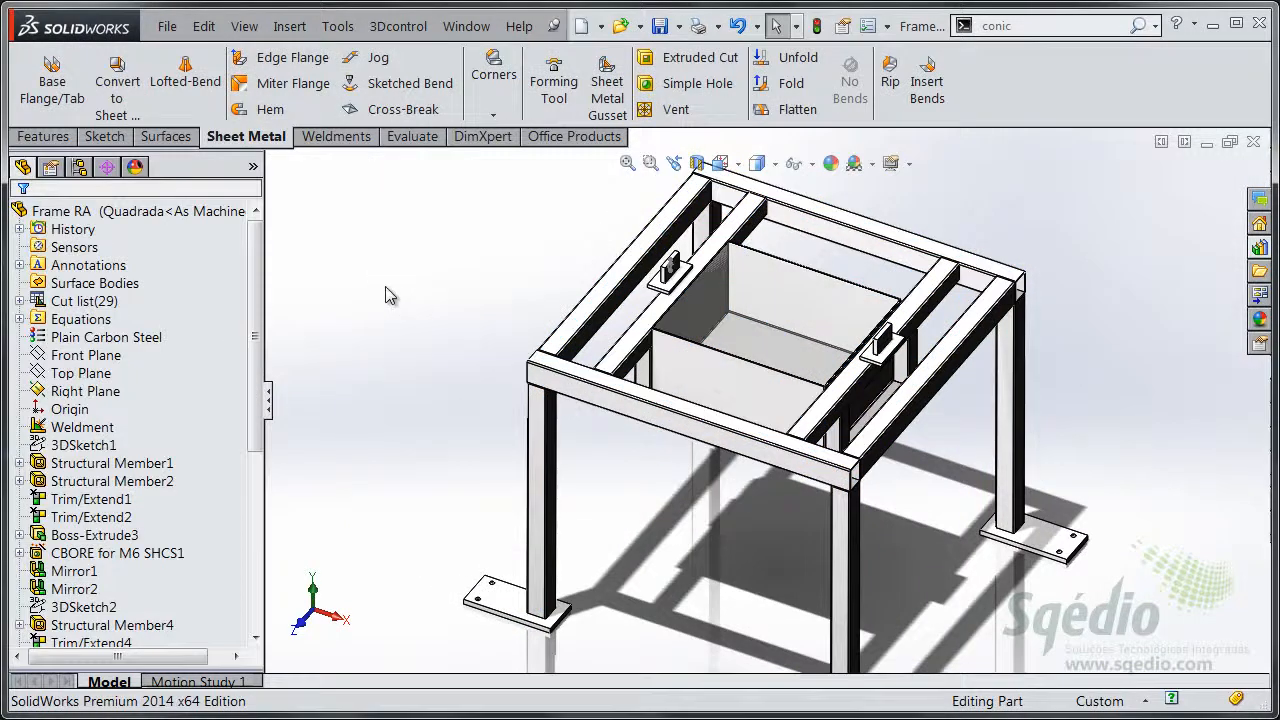
{"action": "scroll", "coordinate": [826, 540], "scroll_direction": "up", "scroll_amount": 1}
{"action": "scroll", "coordinate": [938, 532], "scroll_direction": "down", "scroll_amount": 1}
{"action": "middle_click_drag", "start_coordinate": [903, 497], "coordinate": [871, 439]}
{"action": "scroll", "coordinate": [871, 439], "scroll_direction": "up", "scroll_amount": 1}
{"action": "scroll", "coordinate": [882, 407], "scroll_direction": "down", "scroll_amount": 1}
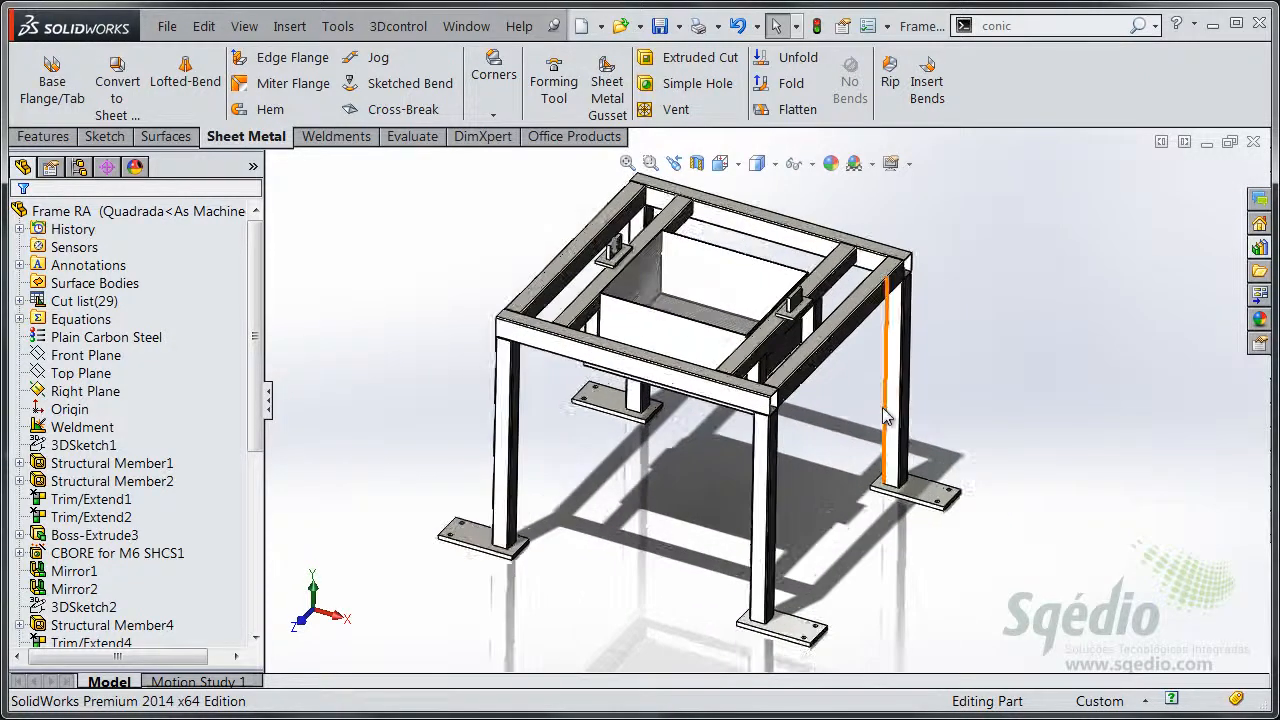
{"action": "middle_click_drag", "start_coordinate": [815, 392], "coordinate": [783, 426]}
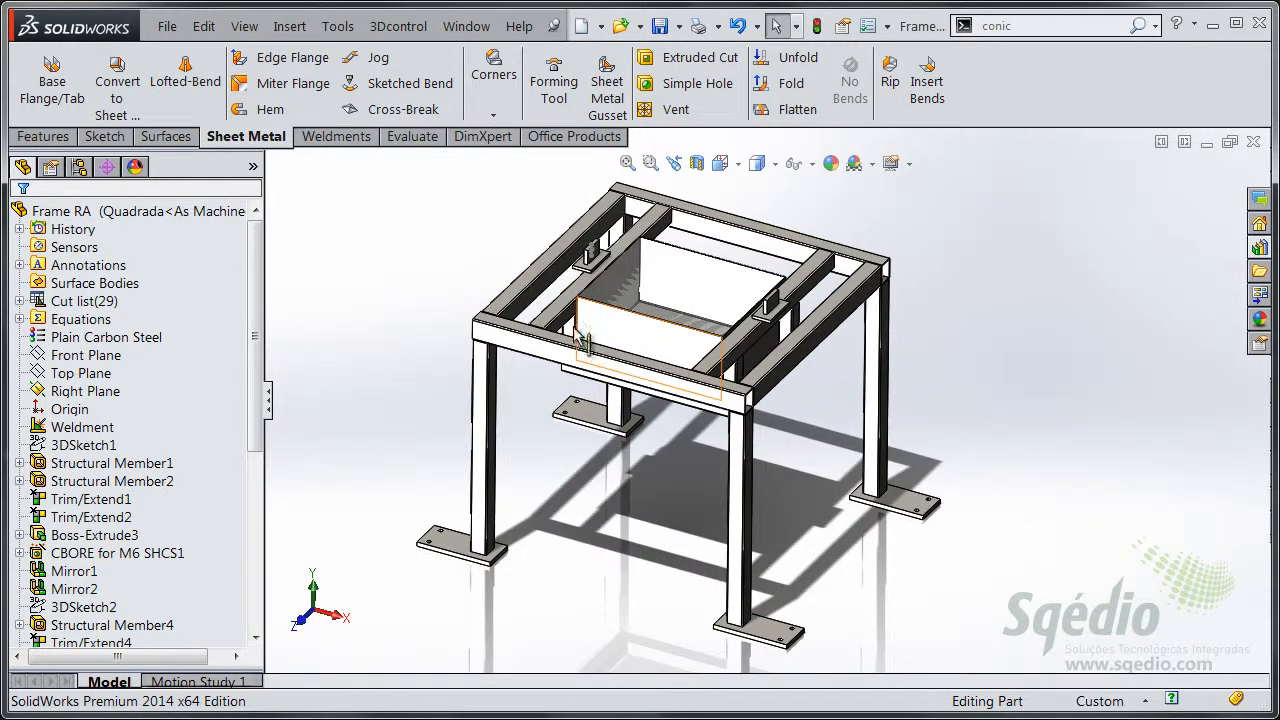
- Open the equations manager, switch from Quadrada to the Rectangular Table<As Machined> configuration to compare their equations, and accept
{"action": "right_click", "coordinate": [98, 319]}
{"action": "left_click", "coordinate": [264, 335]}
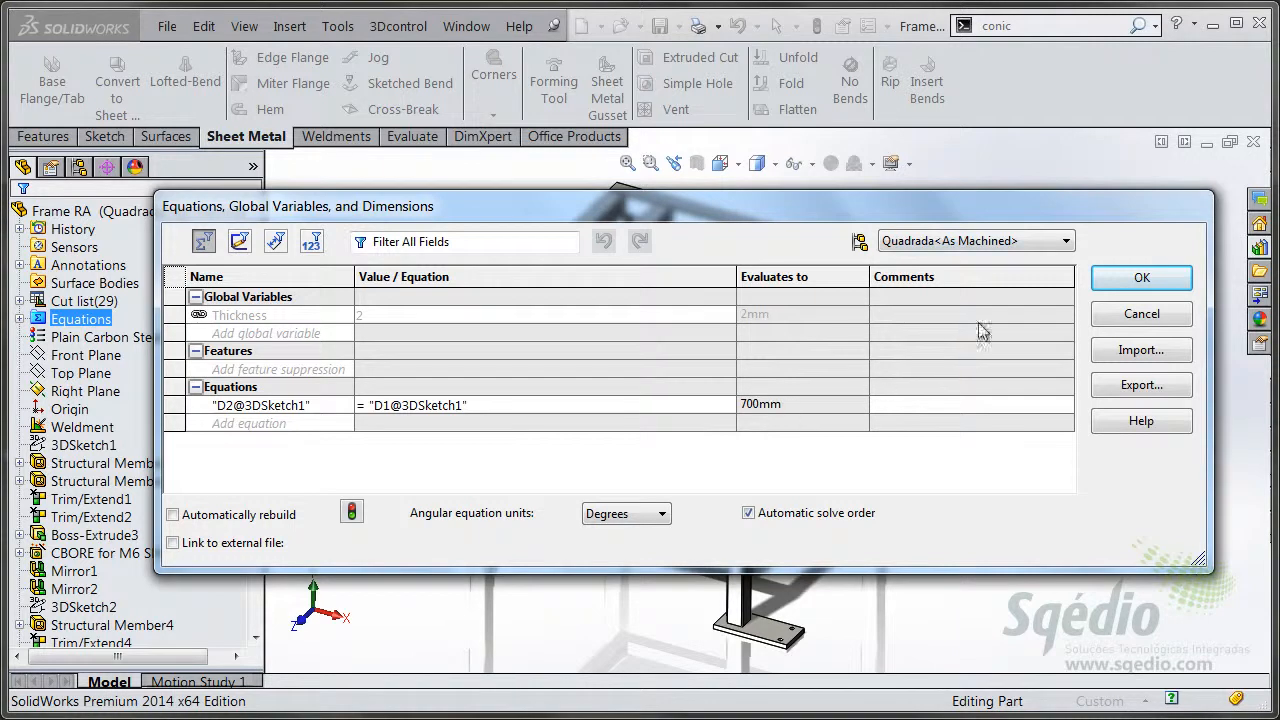
{"action": "left_click", "coordinate": [1064, 242]}
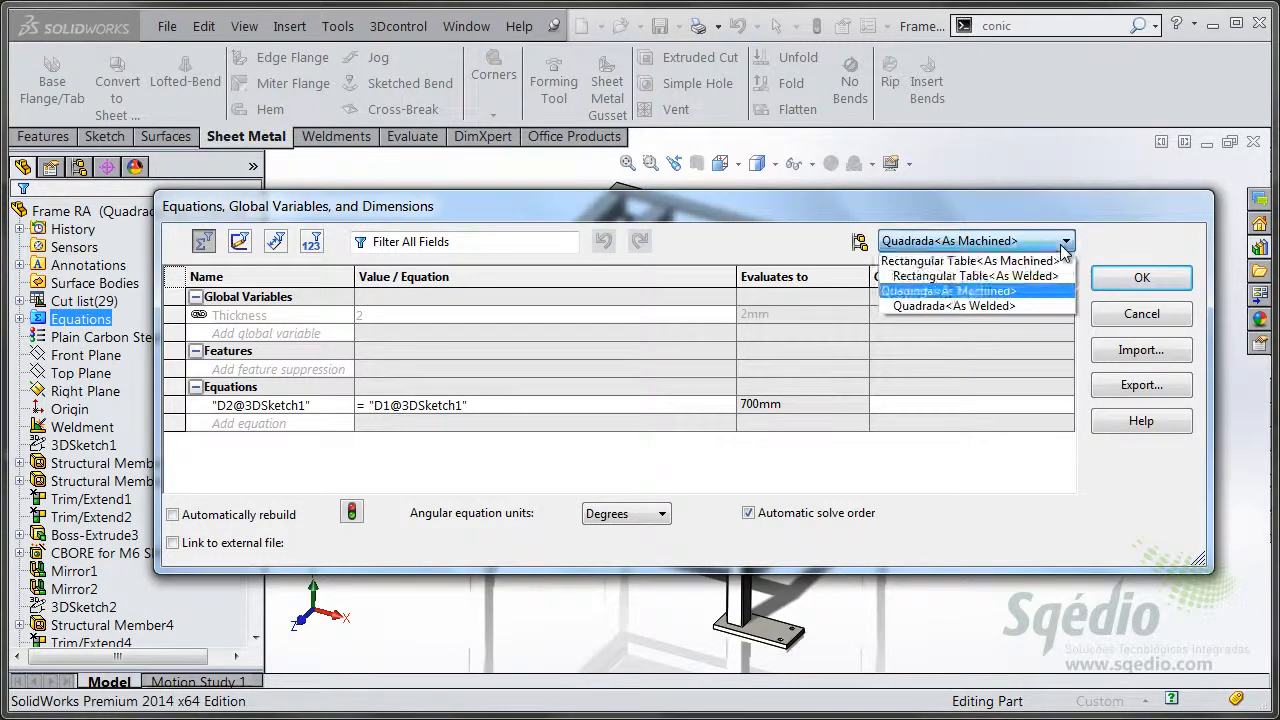
{"action": "left_click", "coordinate": [975, 261]}
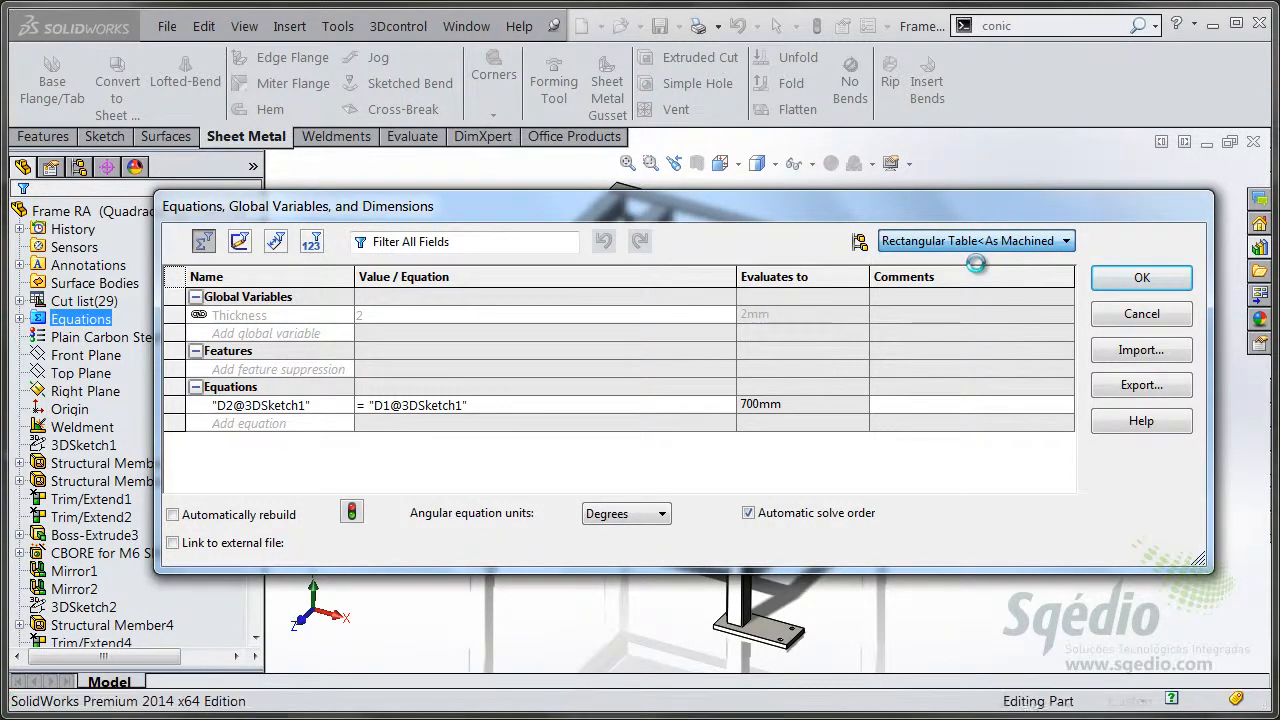
{"action": "left_click_drag", "start_coordinate": [785, 206], "coordinate": [764, 241]}
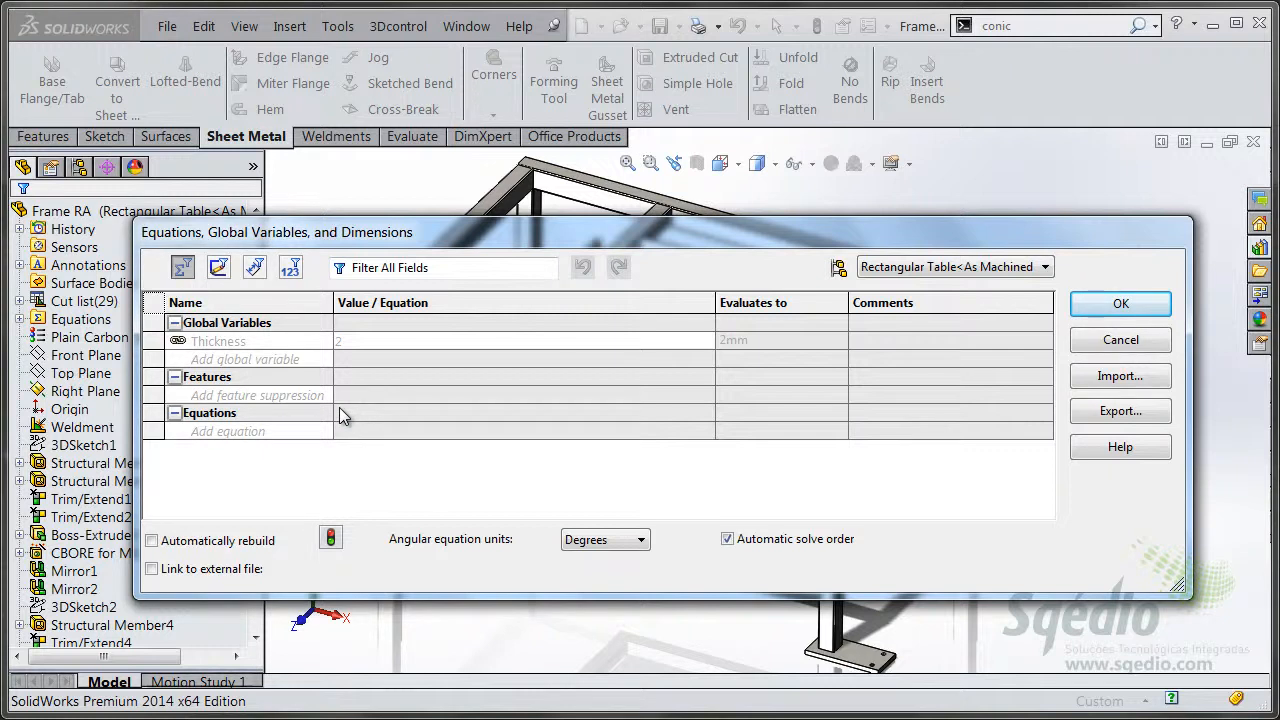
{"action": "left_click", "coordinate": [1124, 310]}
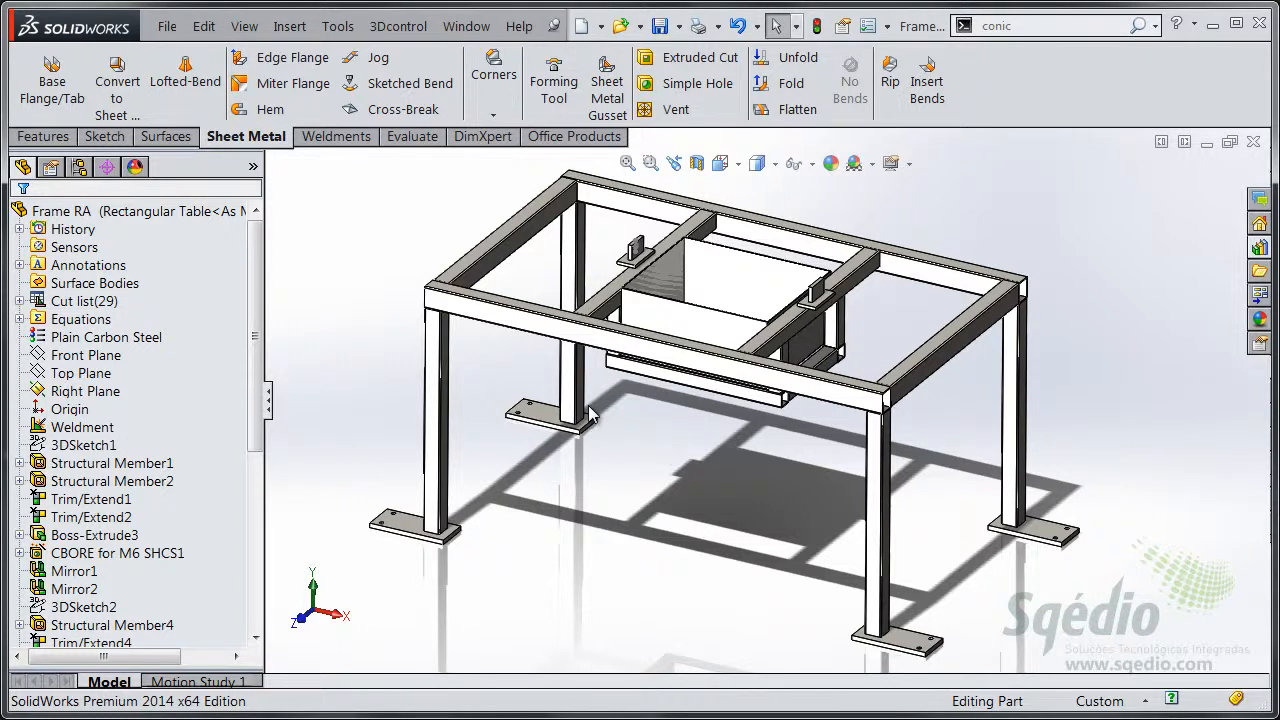
- Edit the leg base plate's M6 counterbore holes, setting the standard to ISO and the hole type to counterbore slot
{"action": "middle_click_drag", "start_coordinate": [390, 558], "coordinate": [456, 588]}
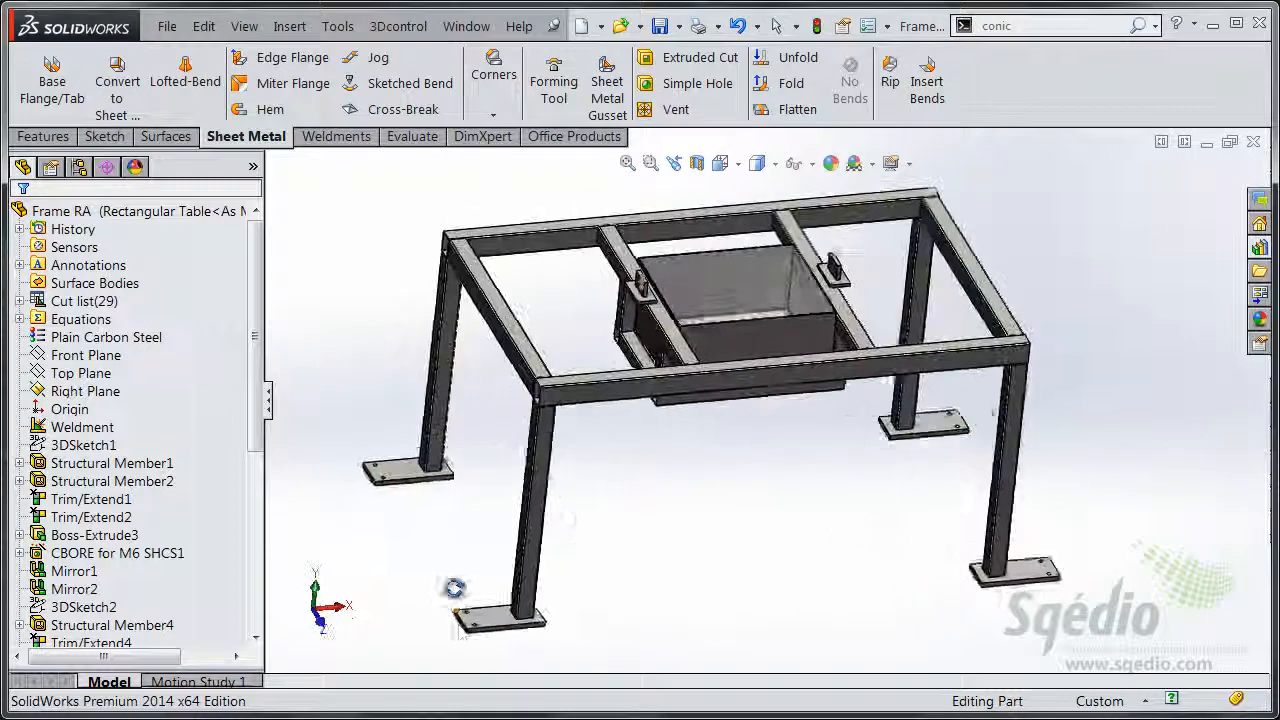
{"action": "scroll", "coordinate": [456, 588], "scroll_direction": "down", "scroll_amount": 10}
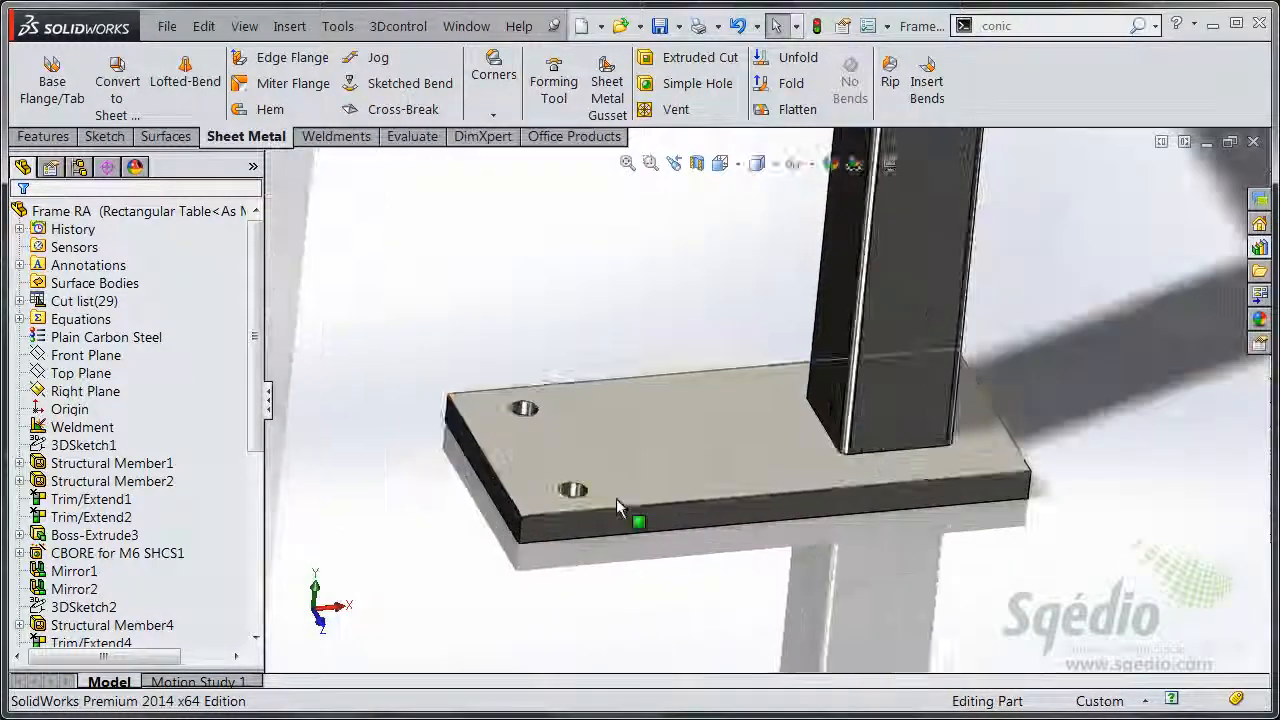
{"action": "scroll", "coordinate": [616, 498], "scroll_direction": "down", "scroll_amount": 6}
{"action": "scroll", "coordinate": [616, 498], "scroll_direction": "up", "scroll_amount": 1}
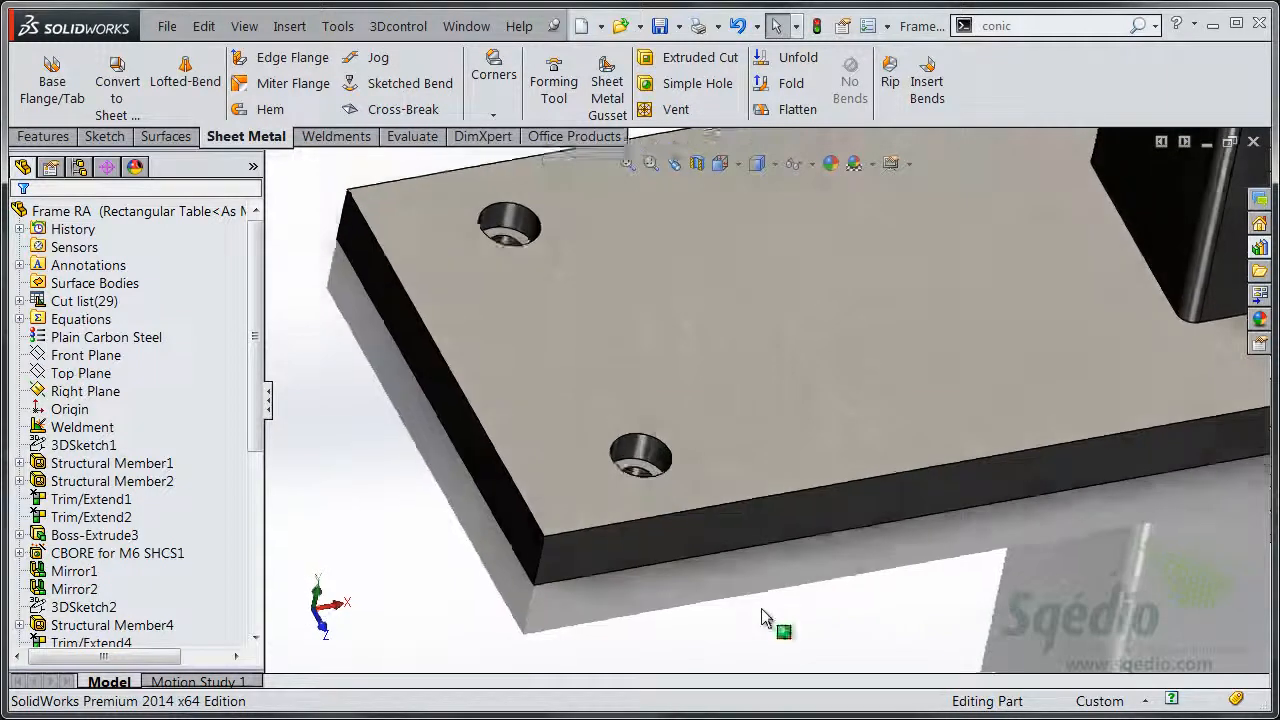
{"action": "left_click", "coordinate": [648, 498]}
{"action": "left_click", "coordinate": [703, 408]}
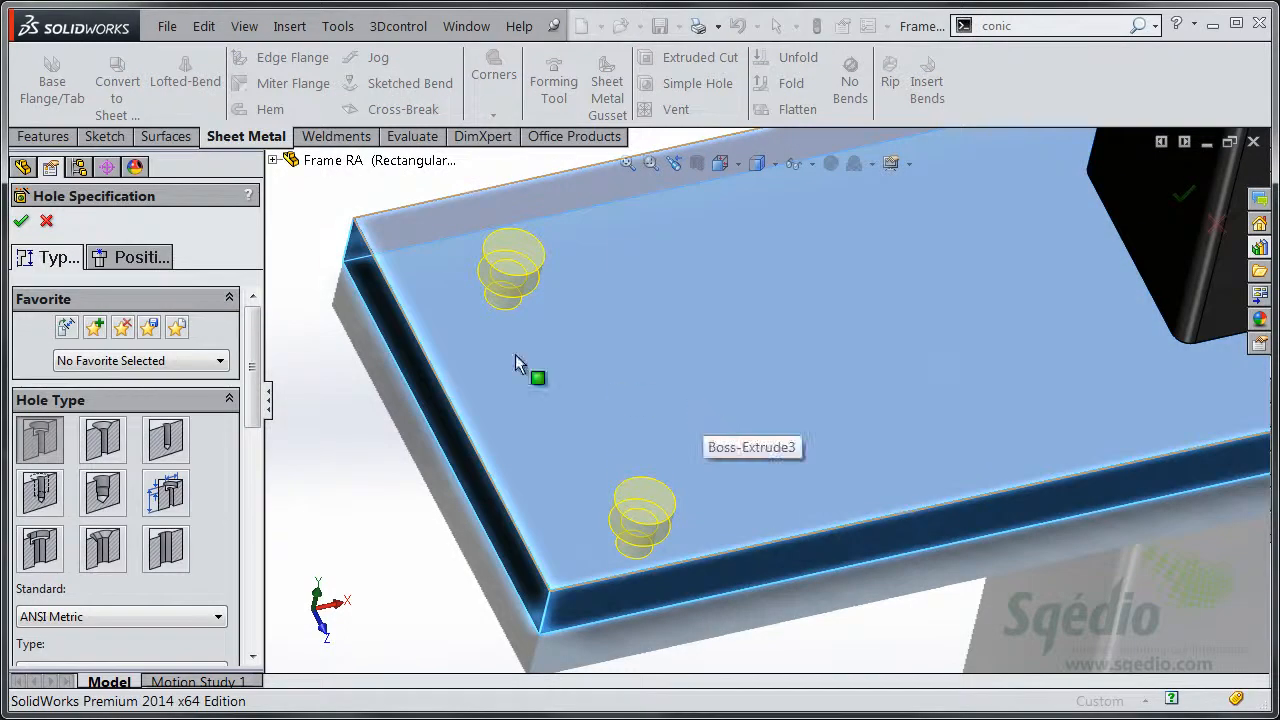
{"action": "left_click_drag", "start_coordinate": [256, 356], "coordinate": [244, 414]}
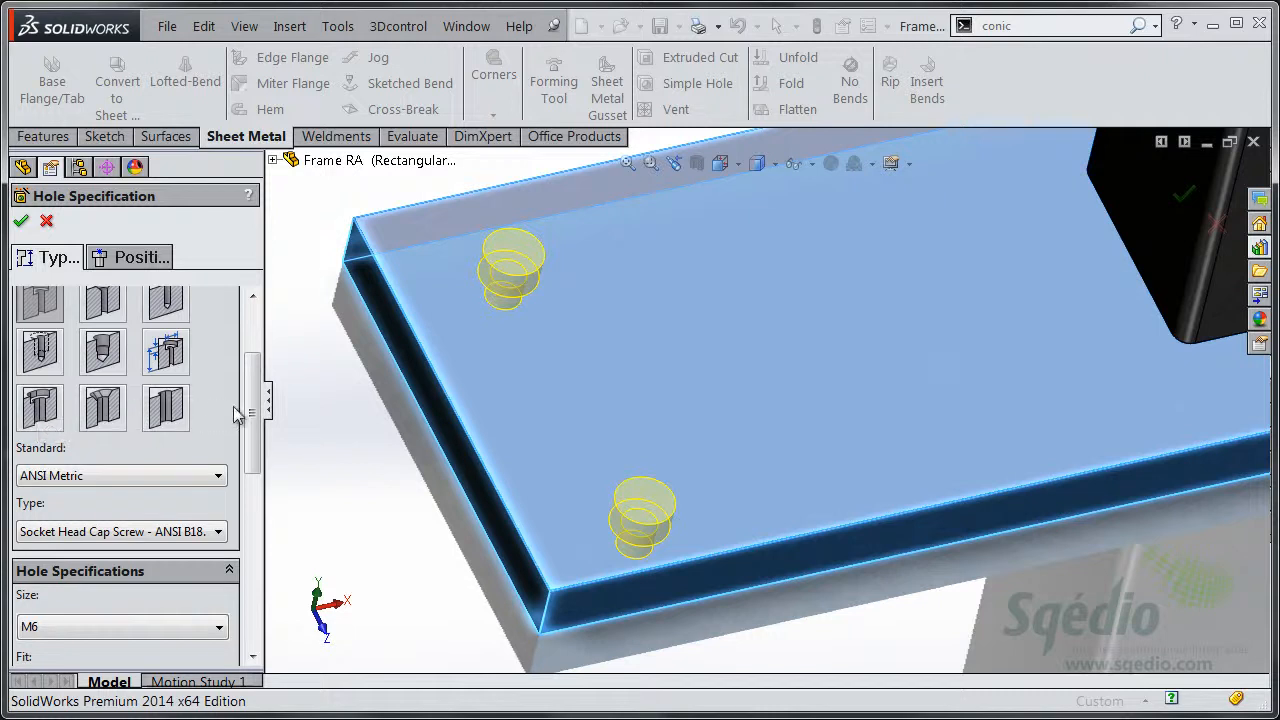
{"action": "left_click_drag", "start_coordinate": [252, 415], "coordinate": [252, 437]}
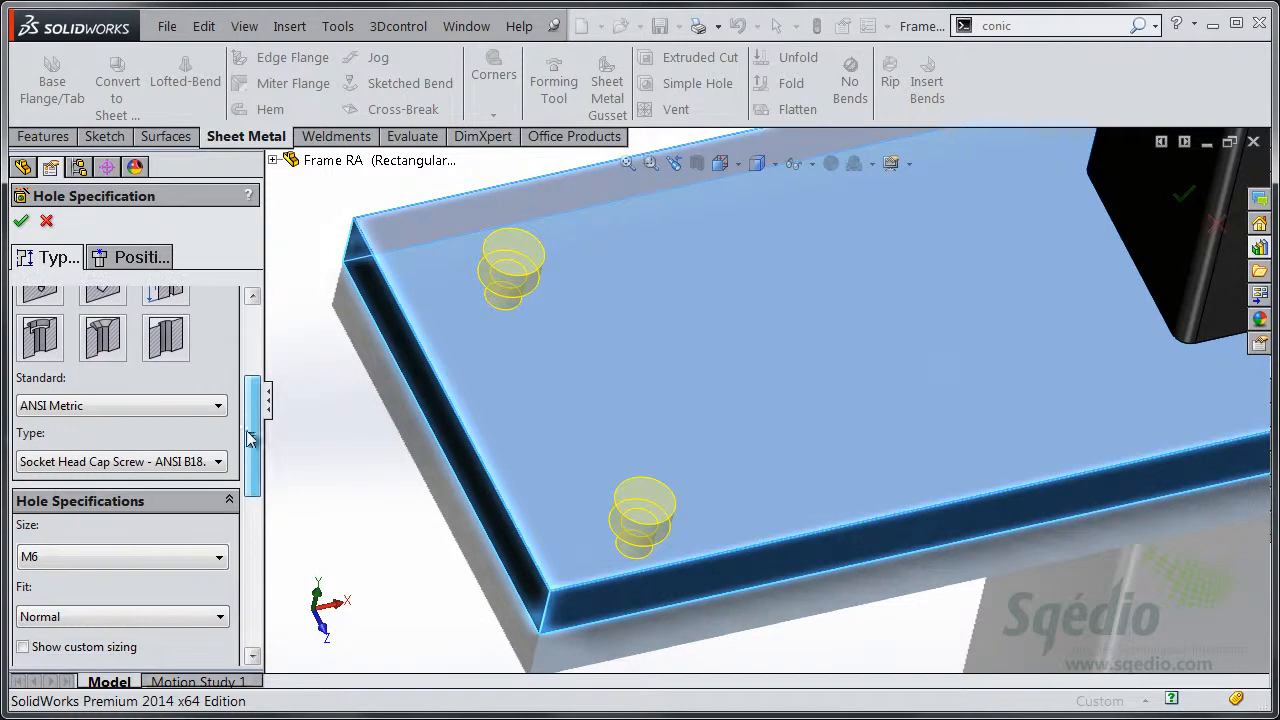
{"action": "left_click", "coordinate": [213, 403]}
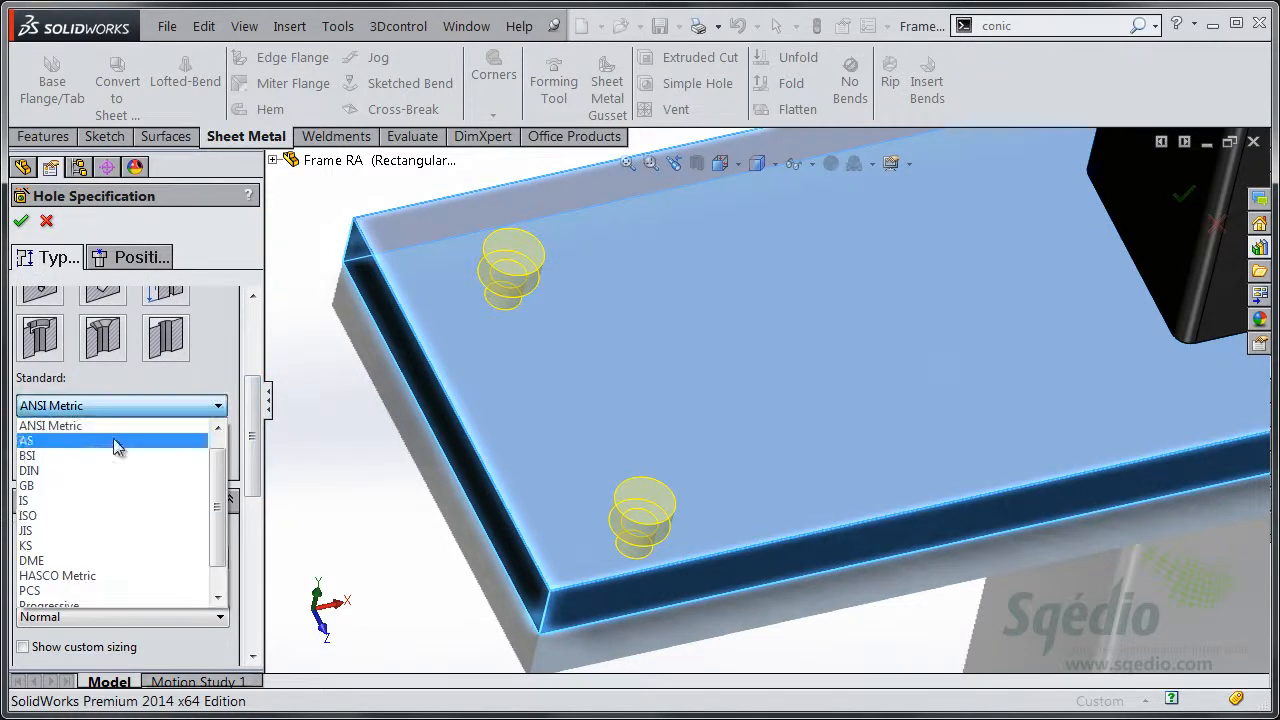
{"action": "left_click", "coordinate": [90, 523]}
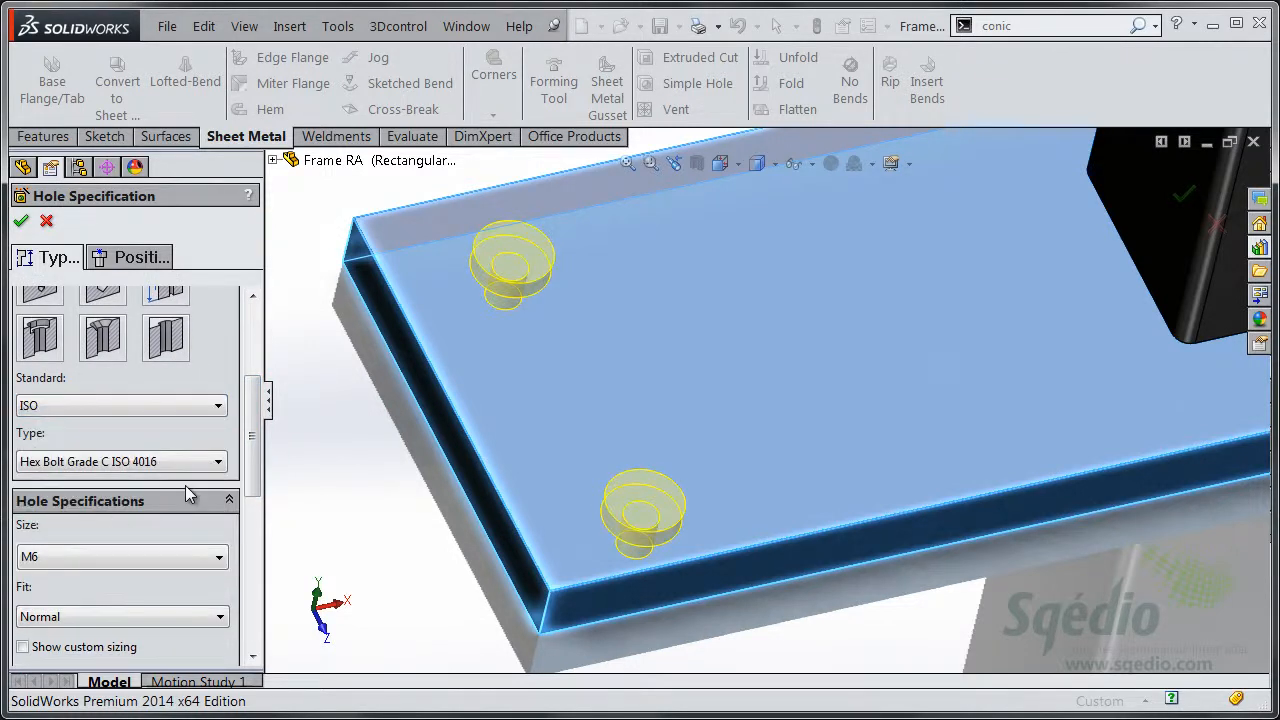
{"action": "left_click", "coordinate": [57, 347]}
{"action": "left_click", "coordinate": [516, 440]}
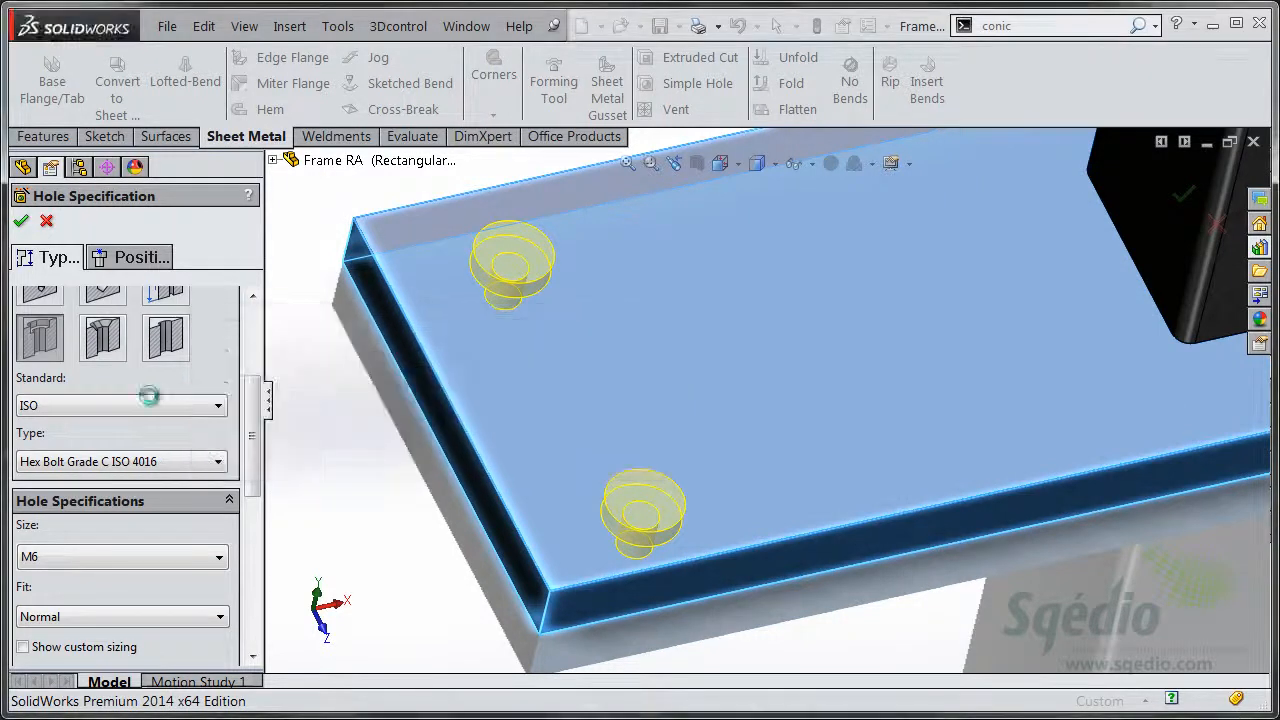
- Try the M8 size for the counterbore slots and return them to M6
{"action": "left_click_drag", "start_coordinate": [254, 419], "coordinate": [262, 446]}
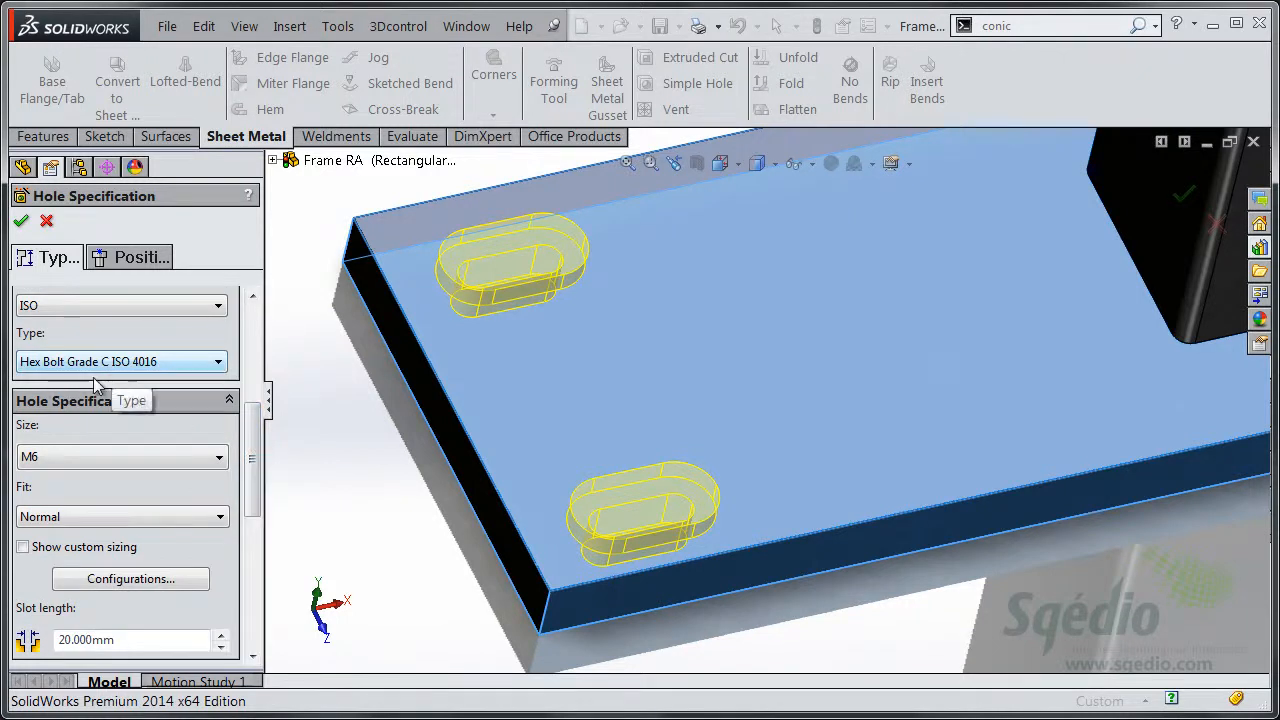
{"action": "left_click", "coordinate": [110, 463]}
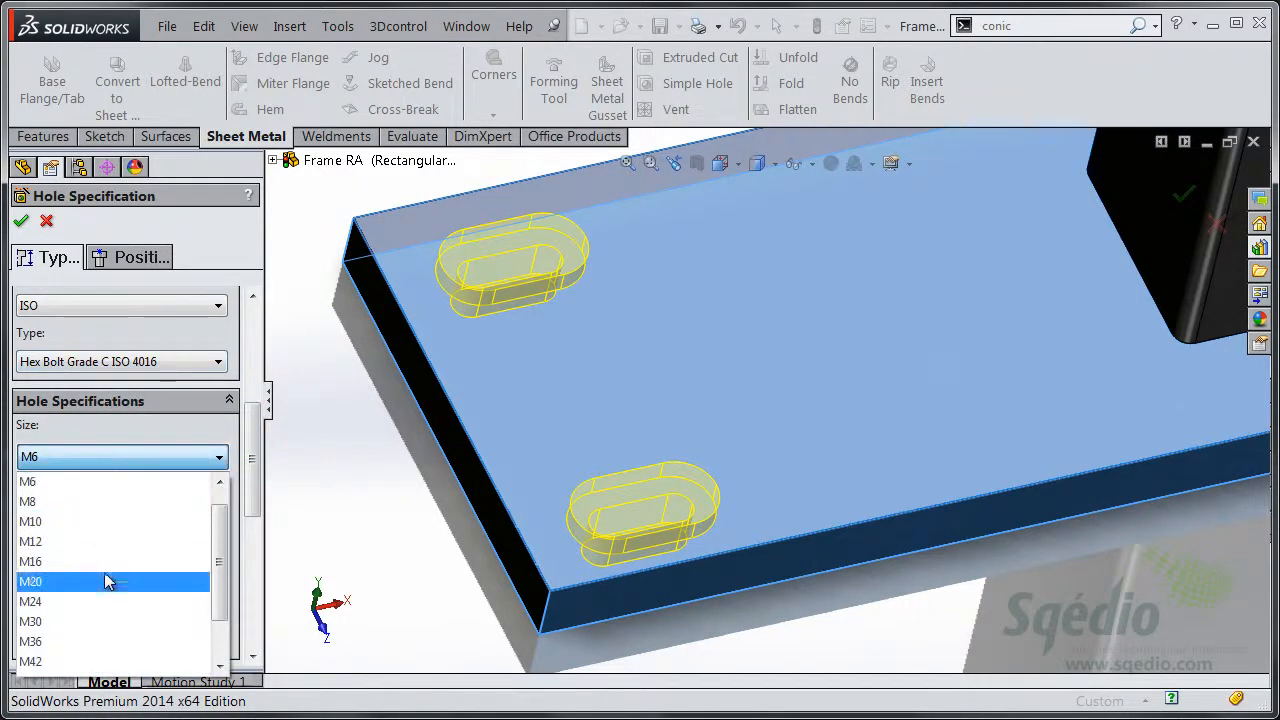
{"action": "left_click", "coordinate": [122, 501]}
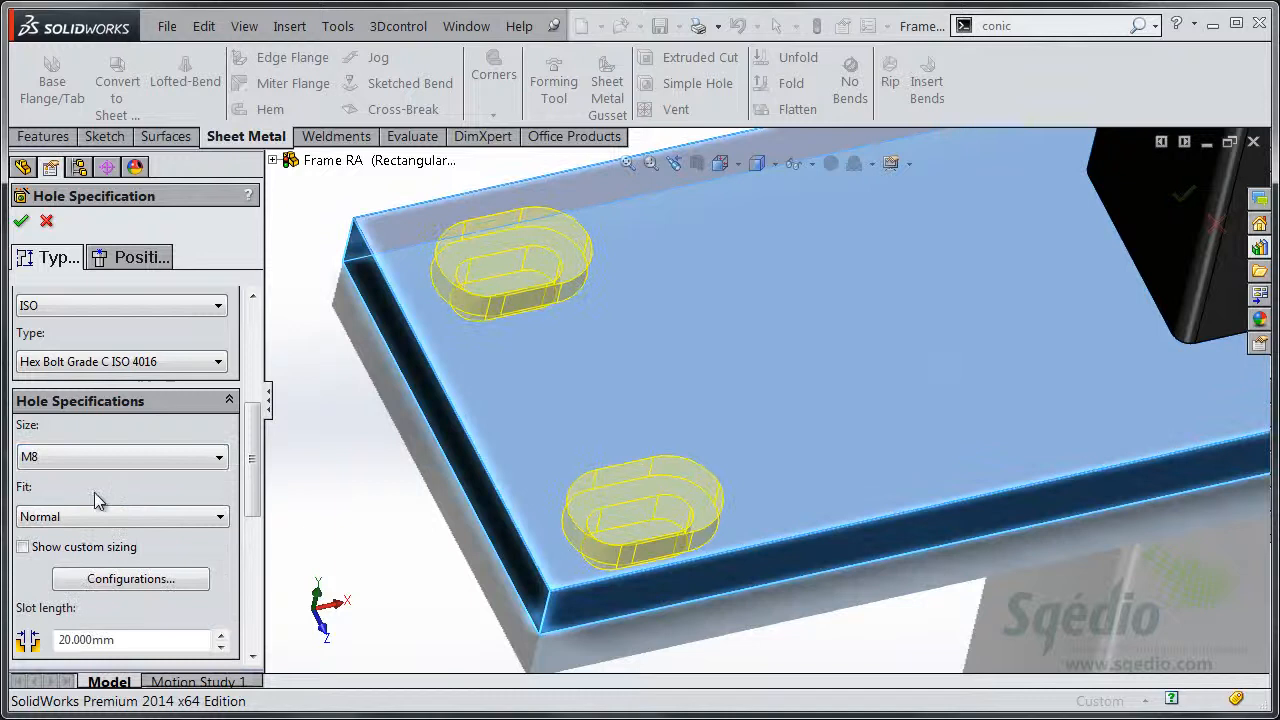
{"action": "left_click", "coordinate": [183, 462]}
{"action": "left_click", "coordinate": [219, 499]}
{"action": "left_click", "coordinate": [174, 501]}
- Try a 25 mm slot length for the counterbore slots and settle on 18 mm
{"action": "left_click_drag", "start_coordinate": [254, 460], "coordinate": [256, 511]}
{"action": "left_click", "coordinate": [223, 470]}
{"action": "left_click", "coordinate": [223, 470]}
{"action": "left_click", "coordinate": [223, 470]}
{"action": "left_click", "coordinate": [223, 470]}
{"action": "left_click", "coordinate": [223, 470]}
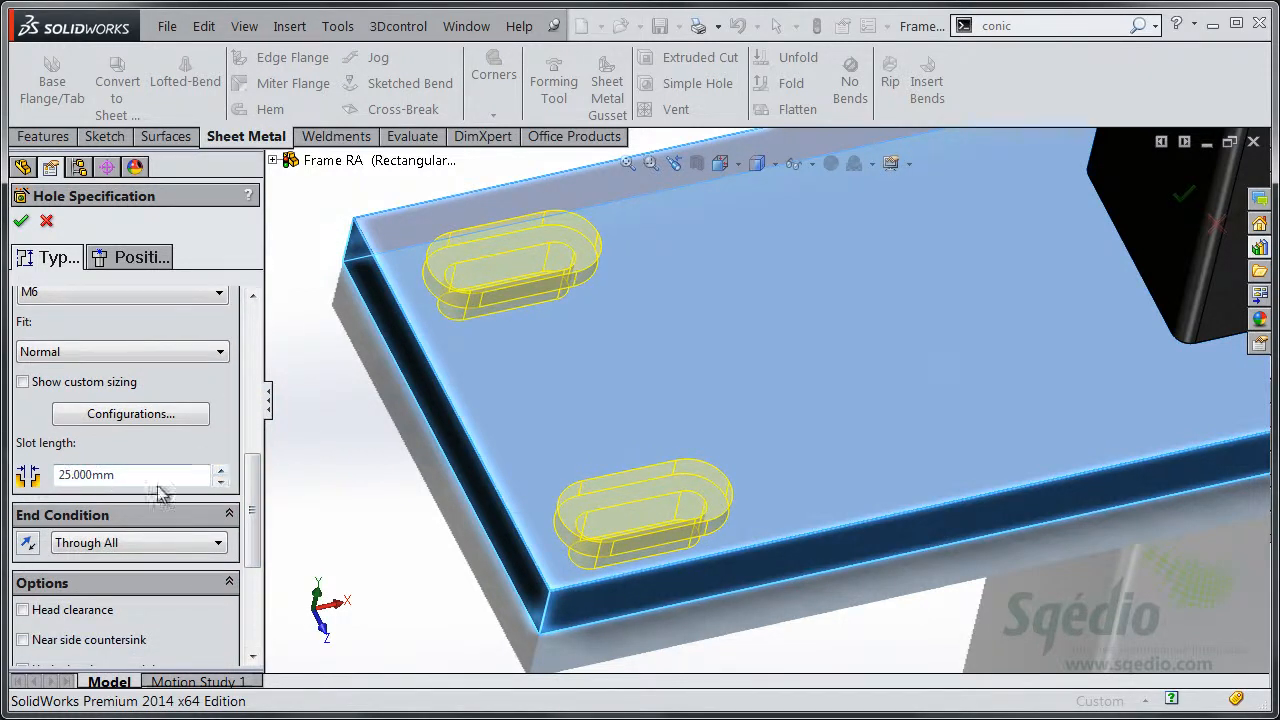
{"action": "left_click", "coordinate": [221, 482]}
{"action": "left_click", "coordinate": [221, 482]}
{"action": "left_click", "coordinate": [221, 482]}
{"action": "left_click", "coordinate": [221, 482]}
{"action": "left_click", "coordinate": [221, 482]}
{"action": "left_click", "coordinate": [221, 482]}
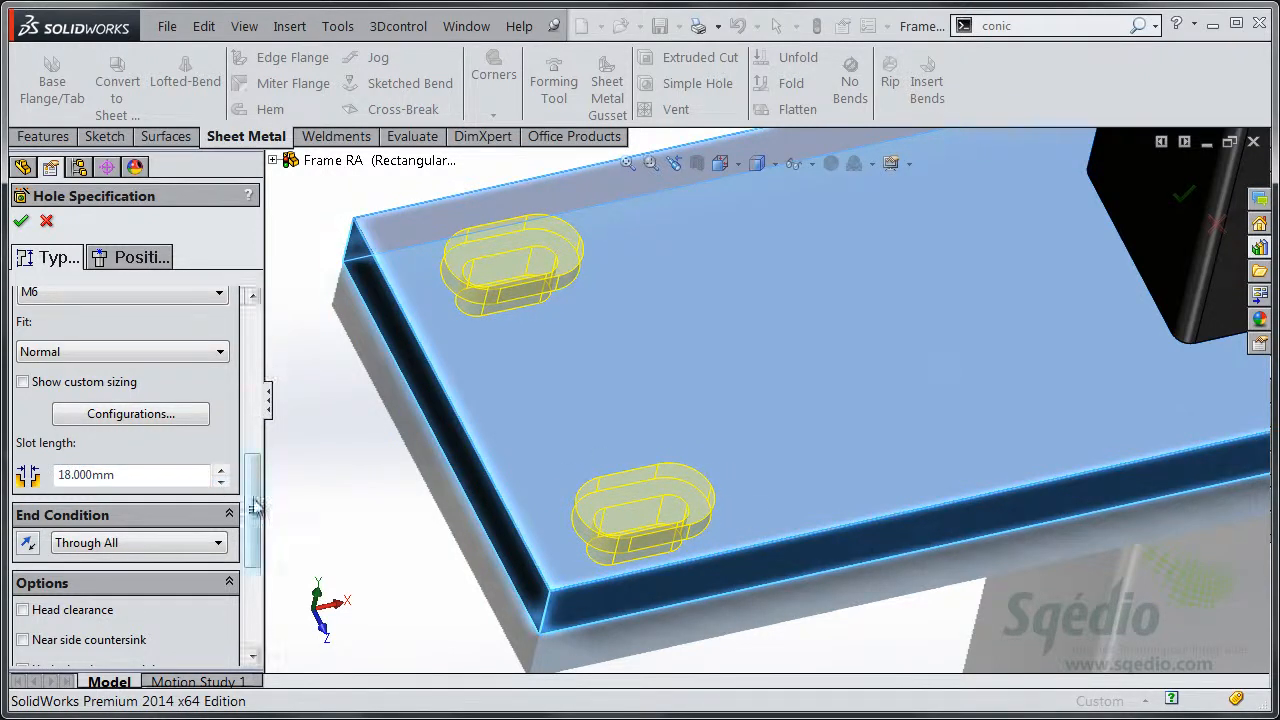
- Check the position dimensions of the base plate's counterbore slots and accept the edited hole feature
{"action": "left_click_drag", "start_coordinate": [255, 508], "coordinate": [262, 322]}
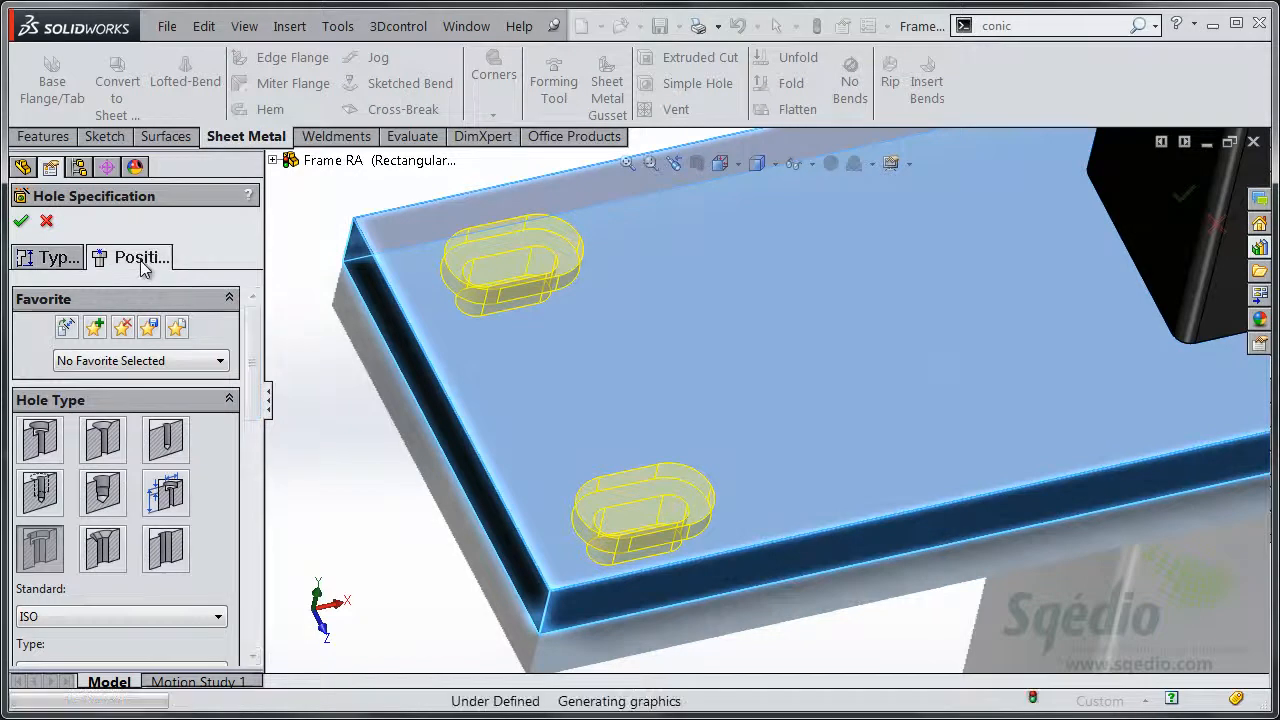
{"action": "left_click", "coordinate": [141, 262]}
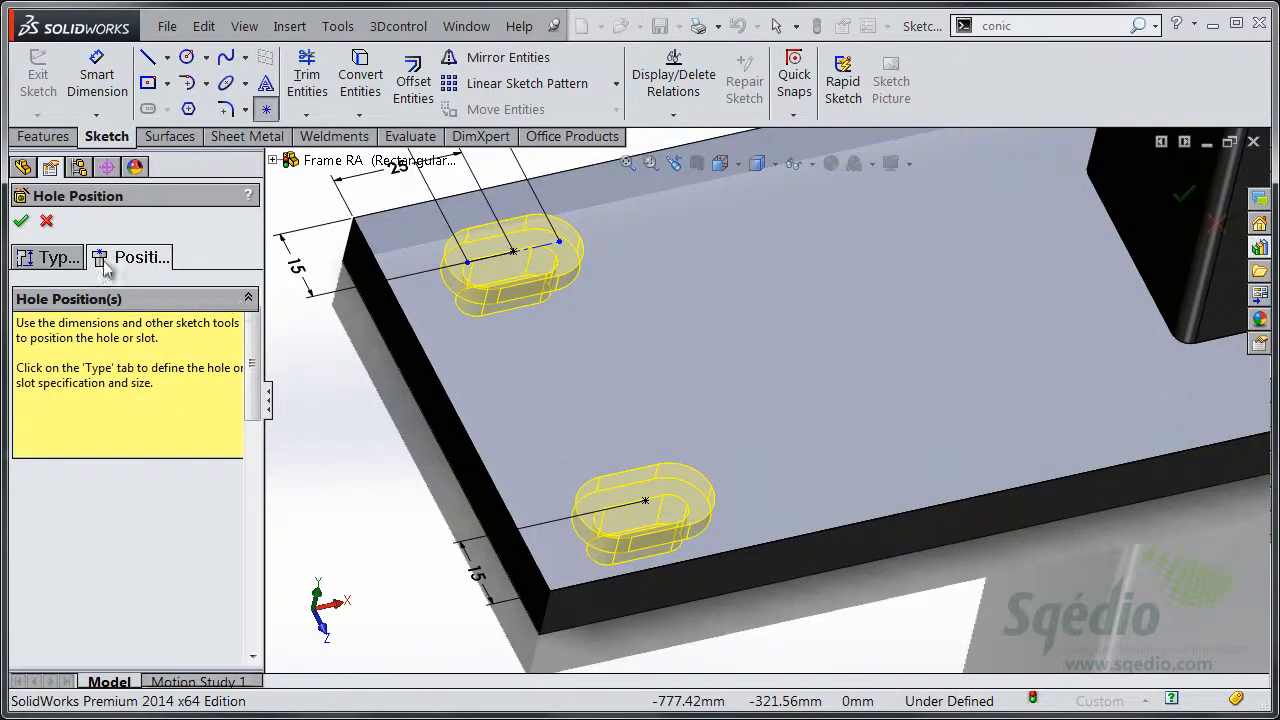
{"action": "left_click", "coordinate": [57, 259]}
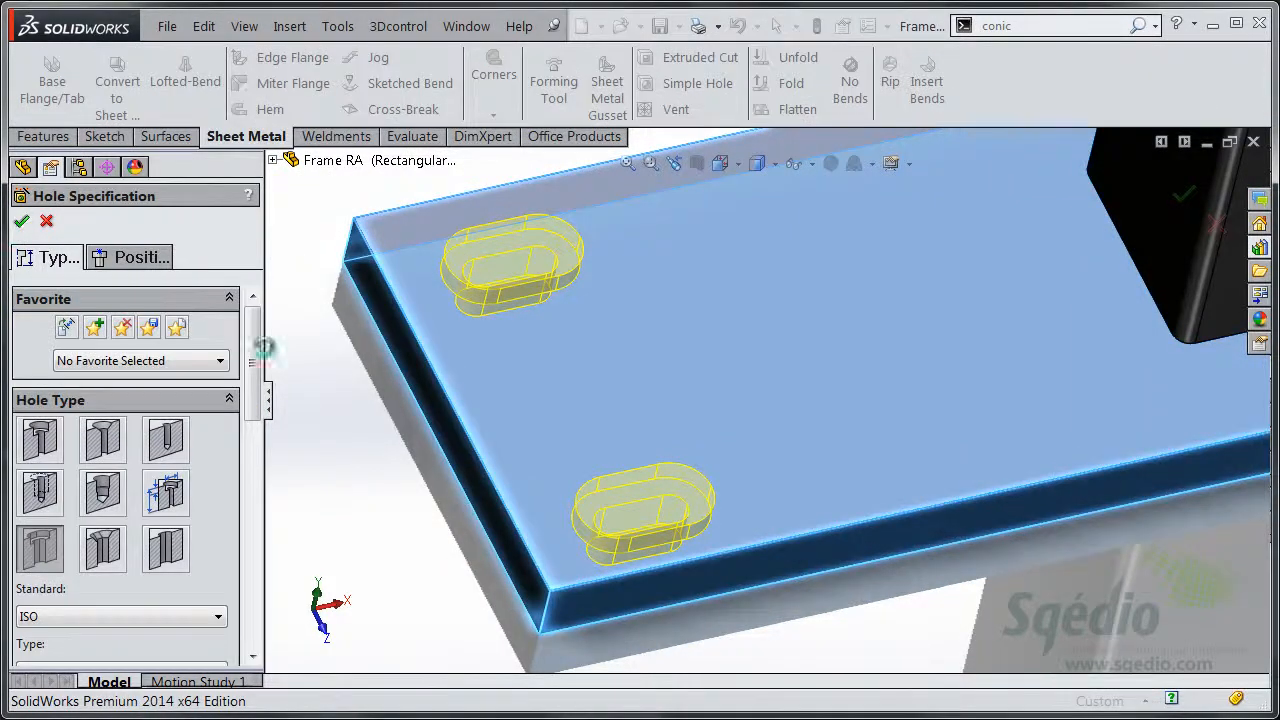
{"action": "left_click", "coordinate": [22, 220]}
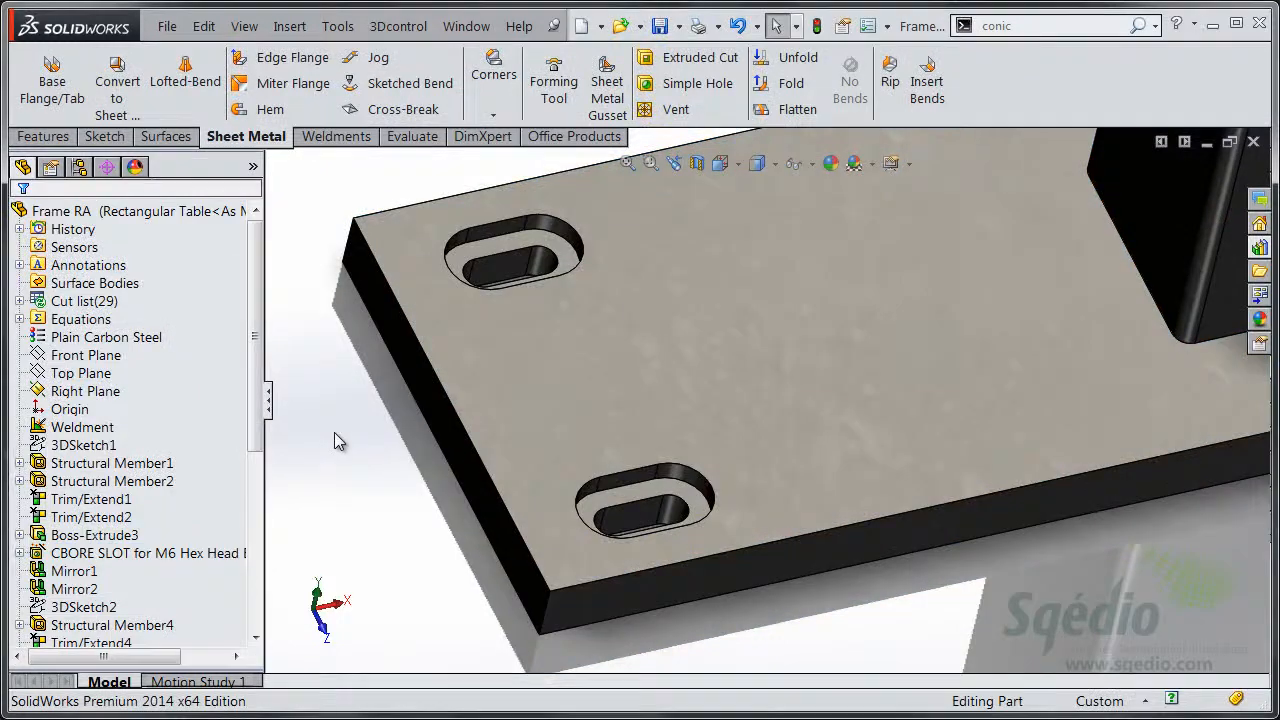
- Cut the Axle Mount Sketch circle through both upright mounting plates with an Extruded Cut set to Through All - Both Directions
{"action": "key", "text": "f"}
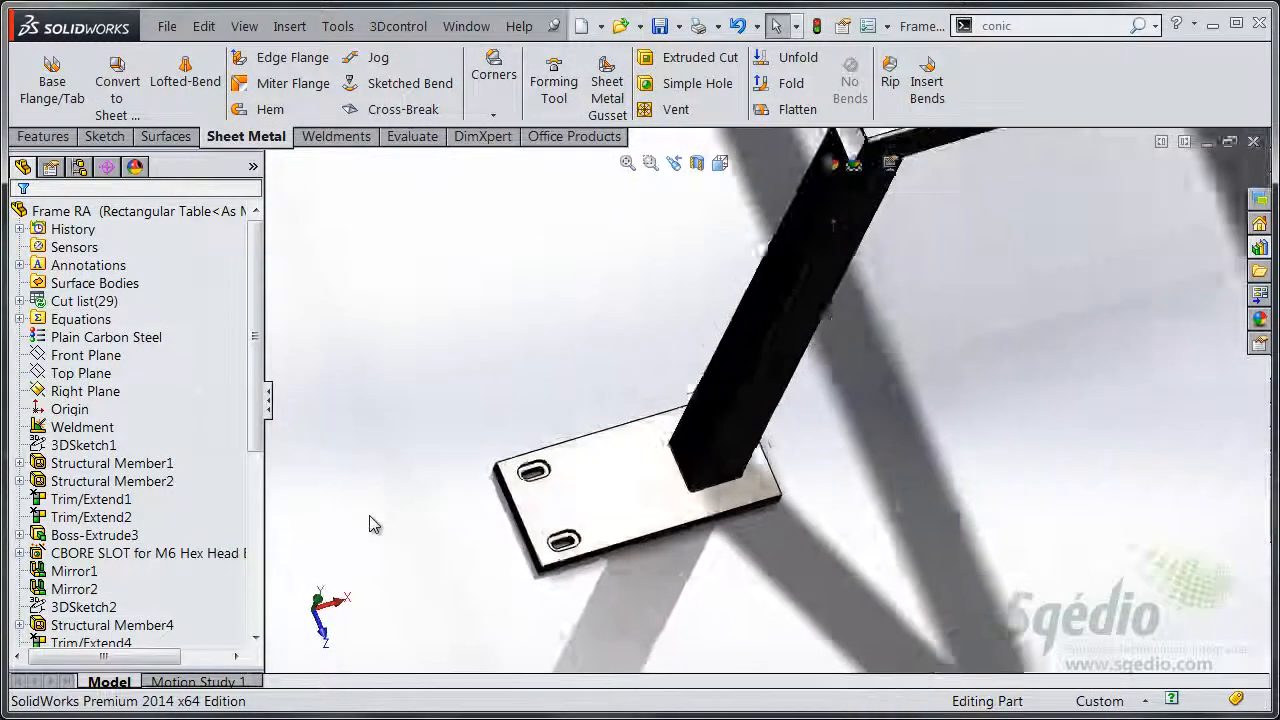
{"action": "left_click", "coordinate": [628, 163]}
{"action": "middle_click_drag", "start_coordinate": [840, 560], "coordinate": [737, 374]}
{"action": "scroll", "coordinate": [1064, 235], "scroll_direction": "down", "scroll_amount": 6}
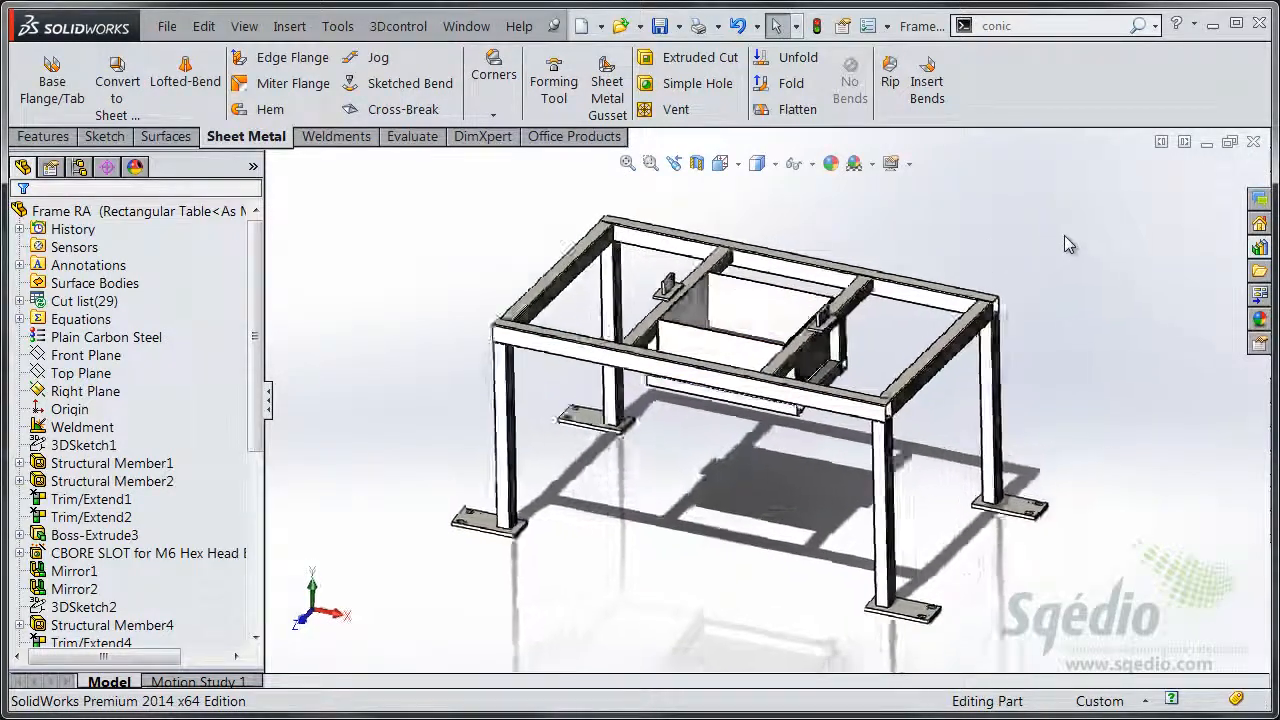
{"action": "scroll", "coordinate": [1115, 229], "scroll_direction": "down", "scroll_amount": 6}
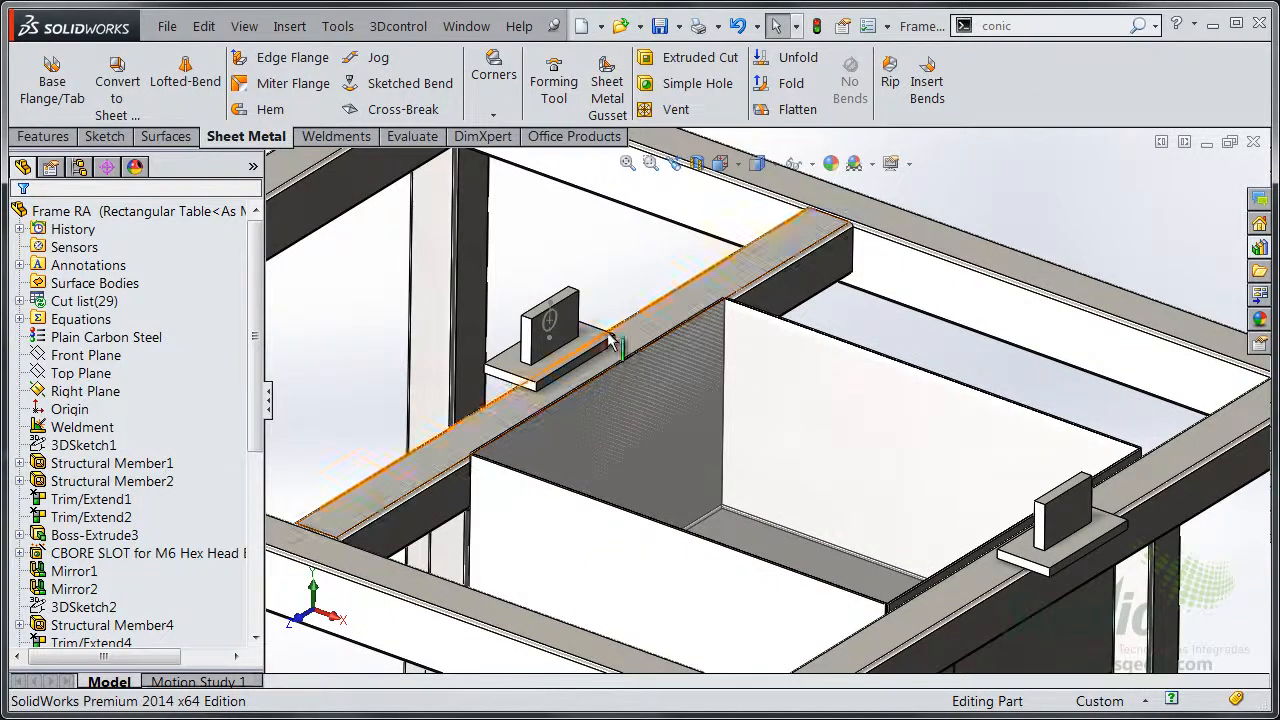
{"action": "left_click", "coordinate": [557, 325]}
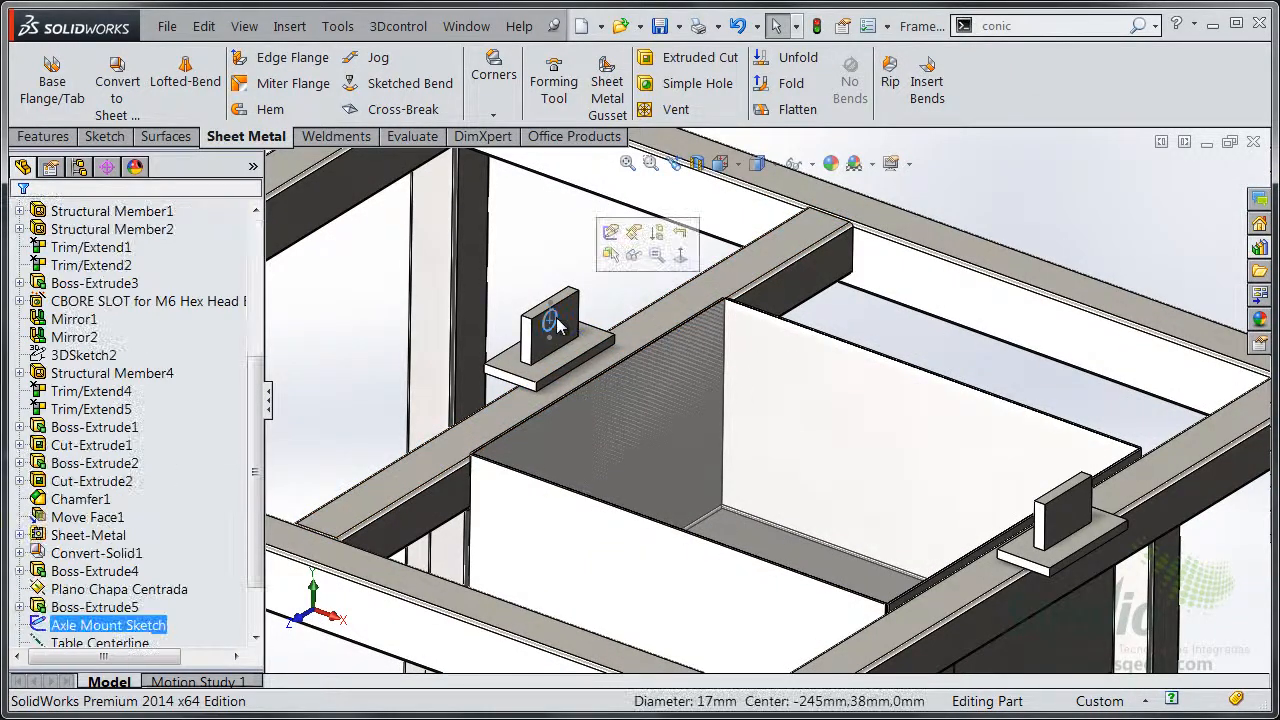
{"action": "key", "text": "s"}
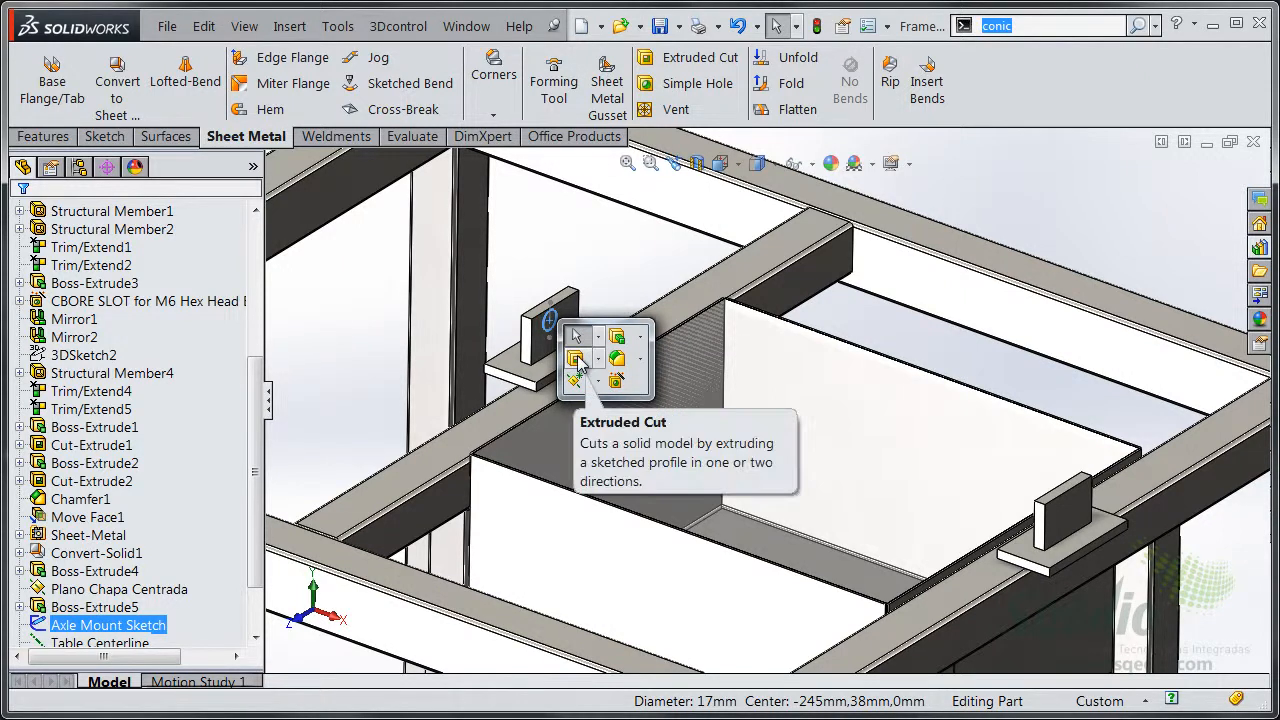
{"action": "left_click", "coordinate": [577, 360]}
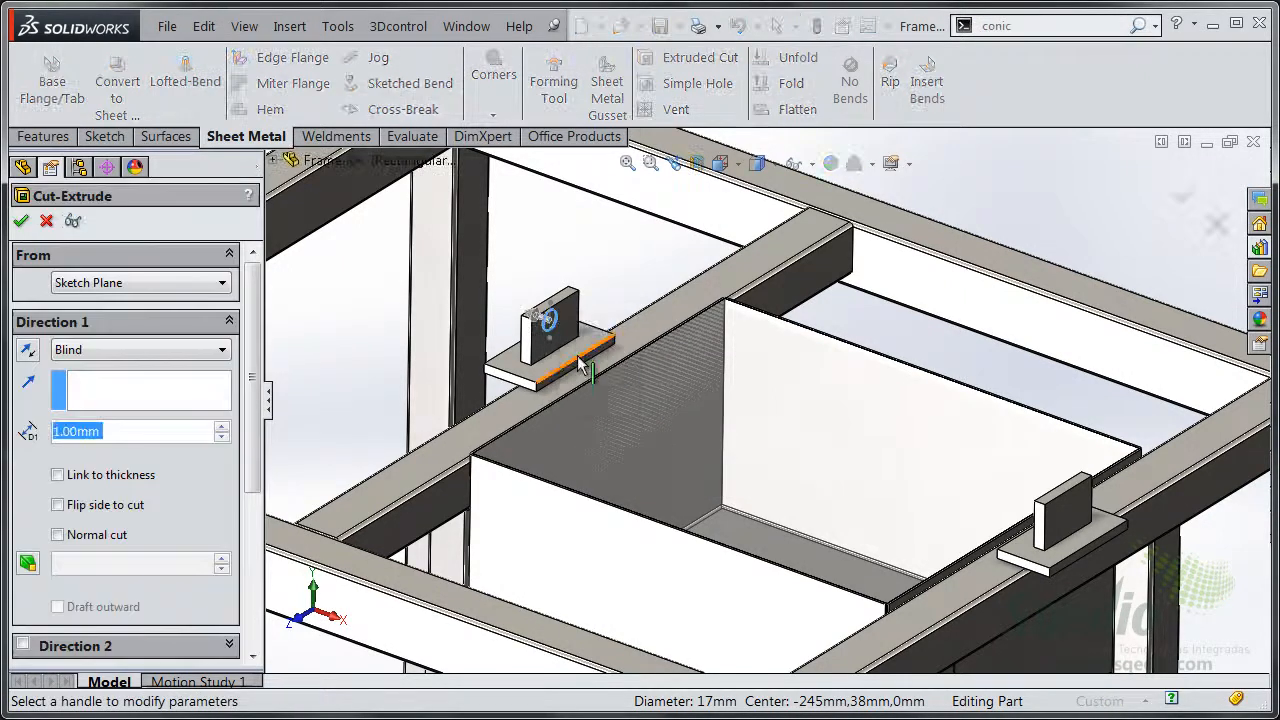
{"action": "right_click", "coordinate": [646, 280]}
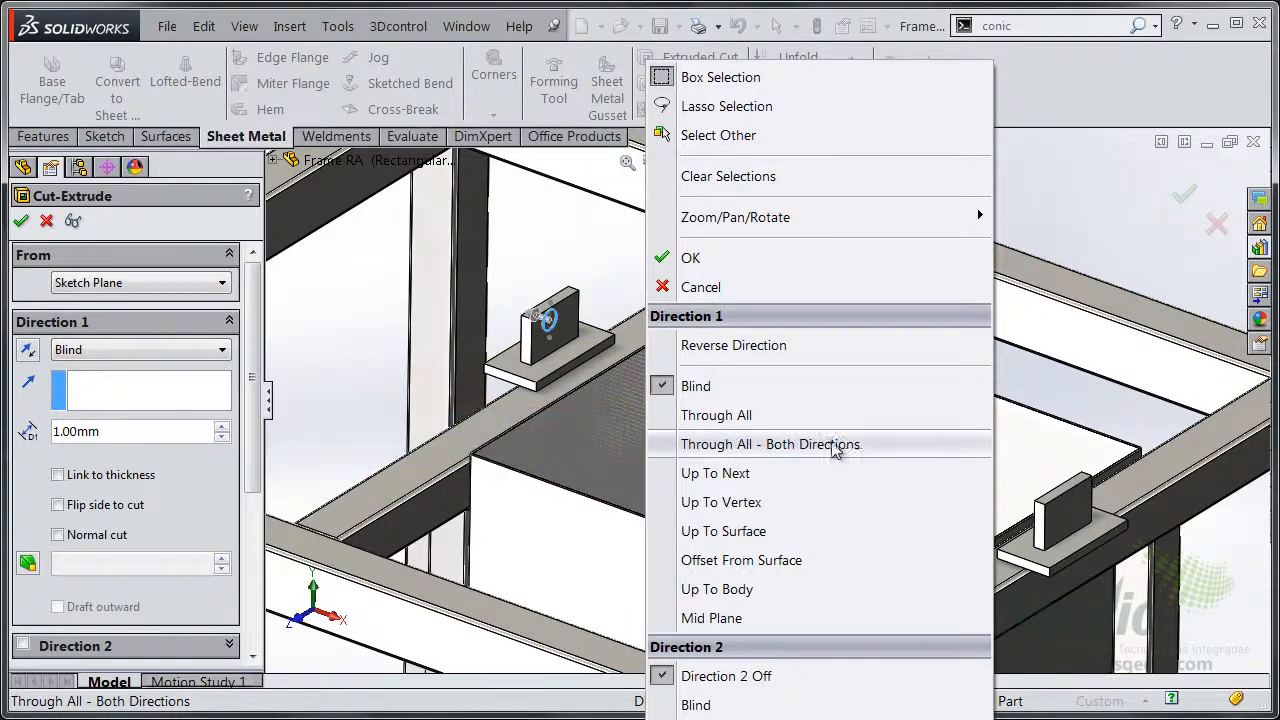
{"action": "left_click", "coordinate": [862, 446]}
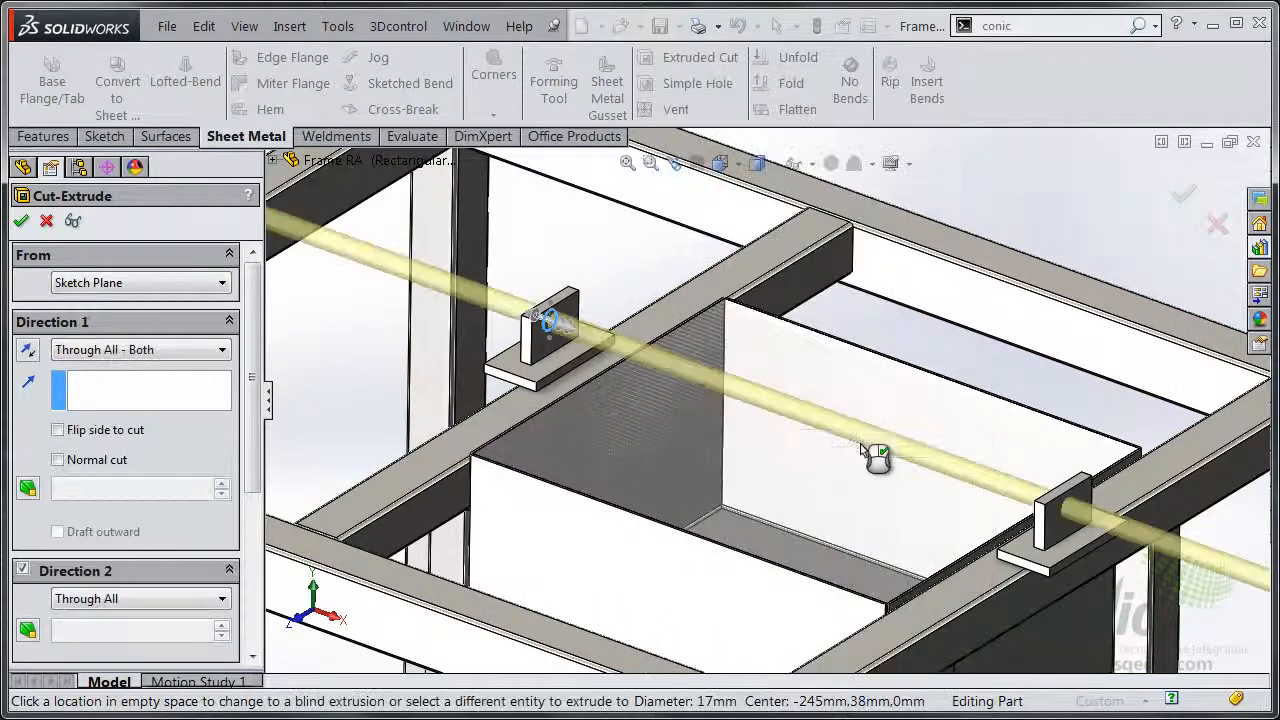
{"action": "left_click", "coordinate": [21, 222]}
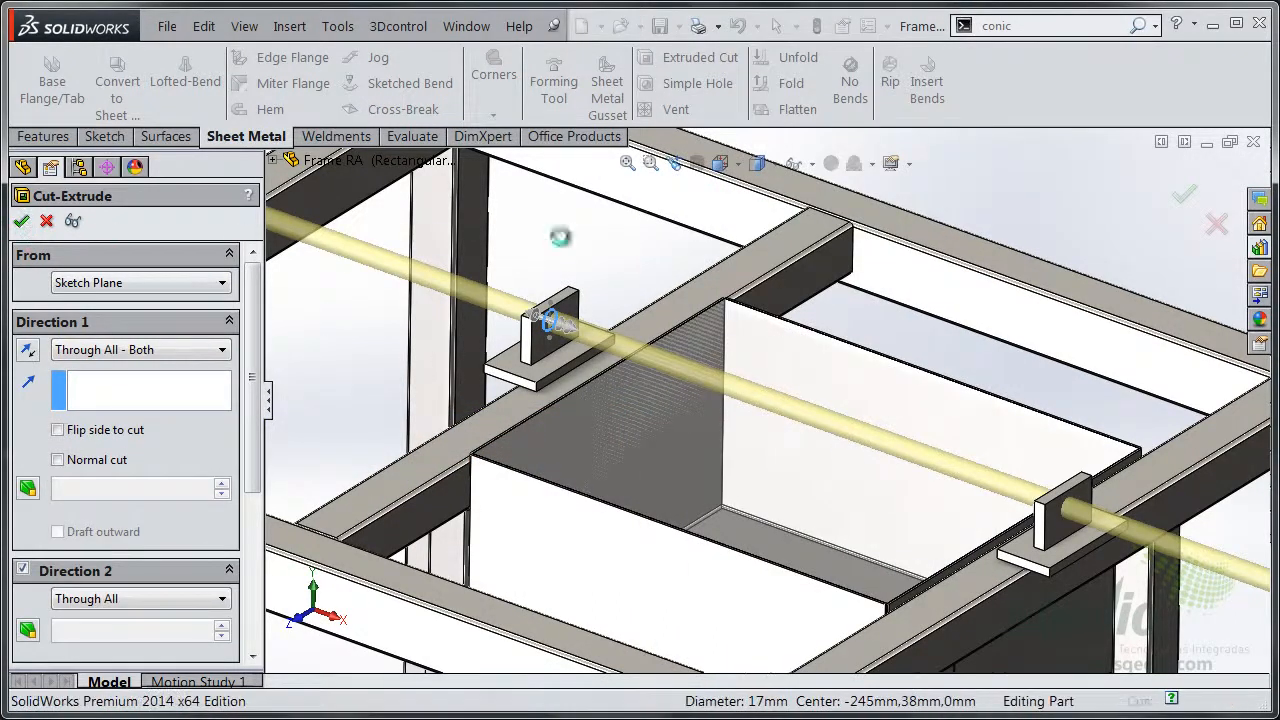
- Show the reference planes and select the Plano Chapa Centrada plane running through the drilled axle mount plate
{"action": "scroll", "coordinate": [686, 366], "scroll_direction": "up", "scroll_amount": 5}
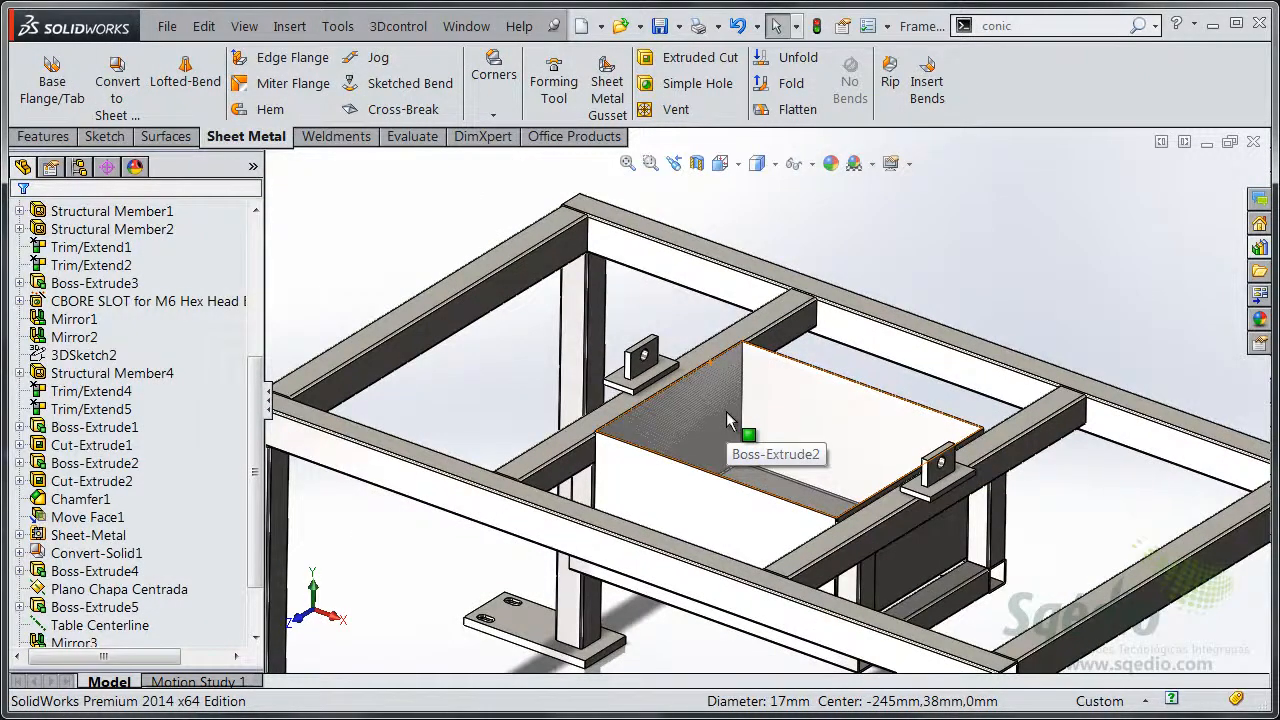
{"action": "scroll", "coordinate": [745, 493], "scroll_direction": "up", "scroll_amount": 3}
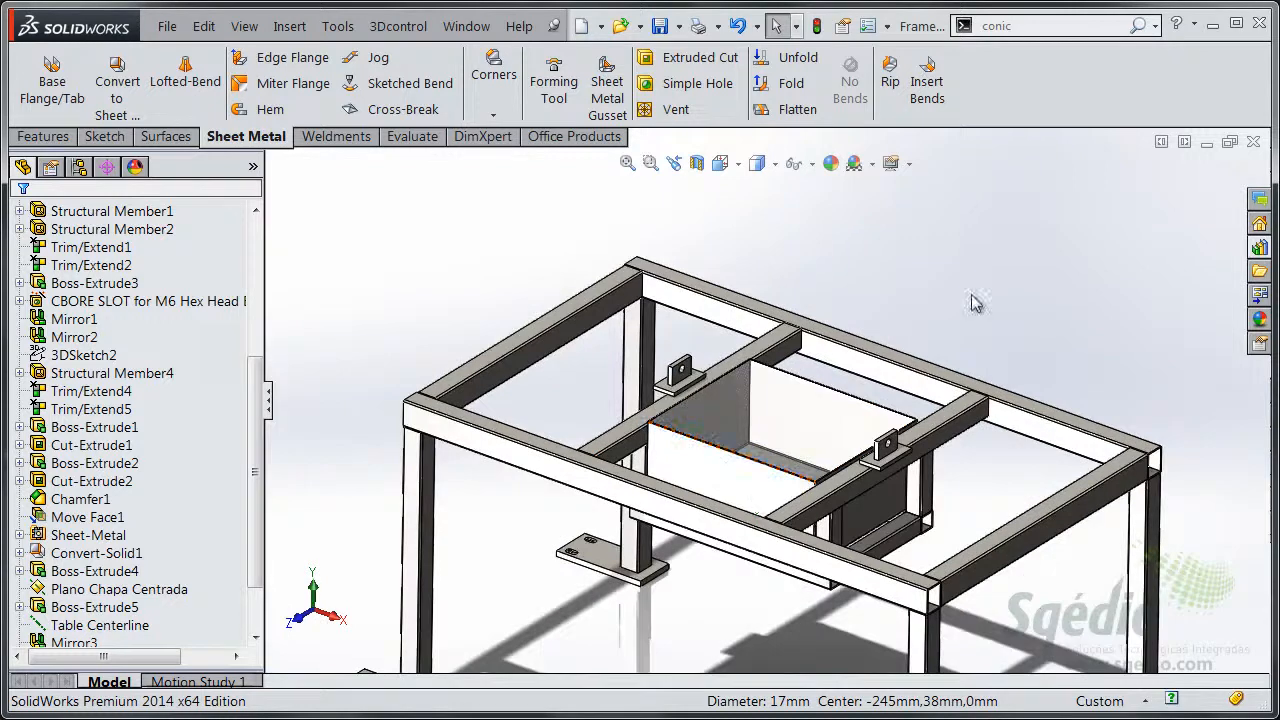
{"action": "key", "text": "f"}
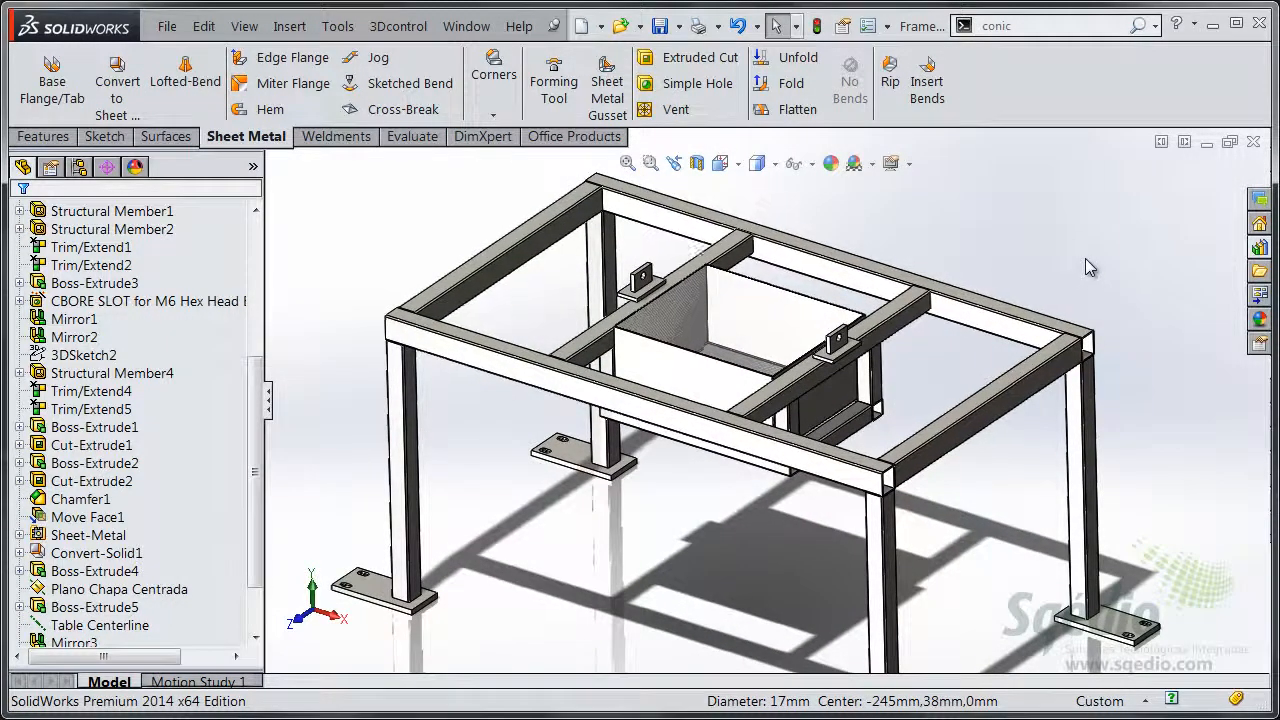
{"action": "scroll", "coordinate": [1085, 260], "scroll_direction": "down", "scroll_amount": 5}
{"action": "scroll", "coordinate": [1090, 267], "scroll_direction": "down", "scroll_amount": 6}
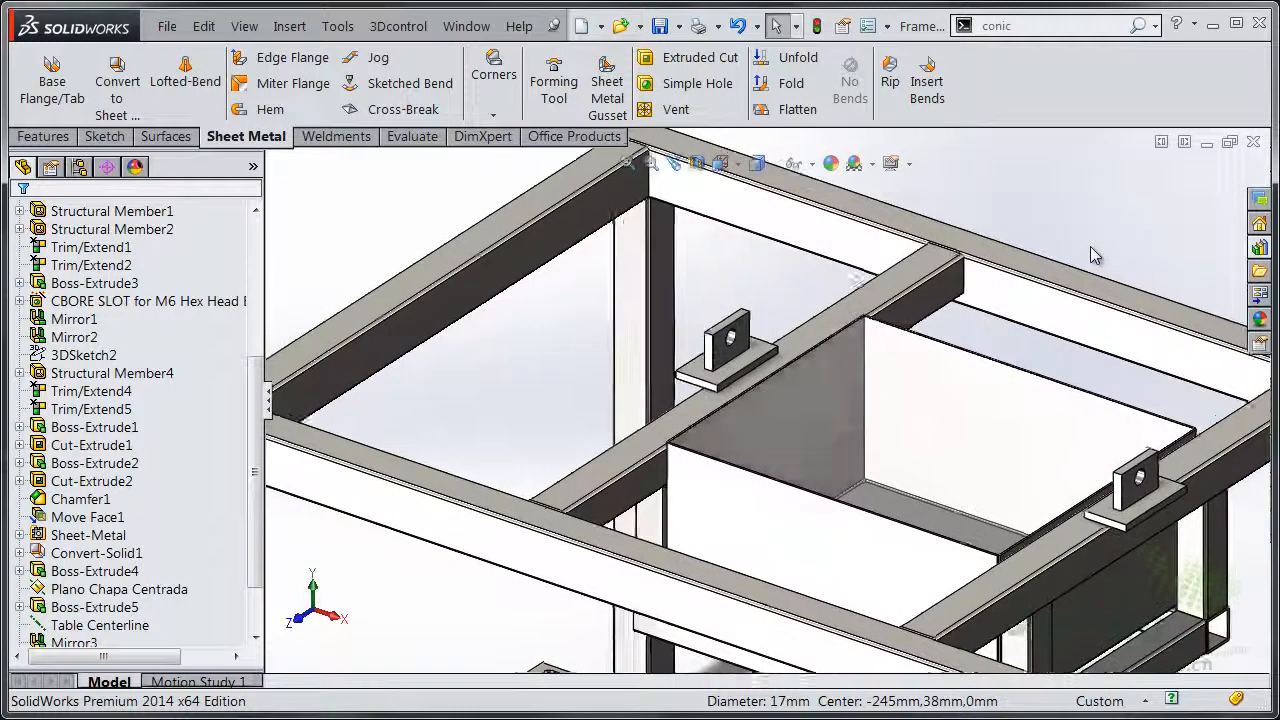
{"action": "scroll", "coordinate": [1095, 255], "scroll_direction": "down", "scroll_amount": 3}
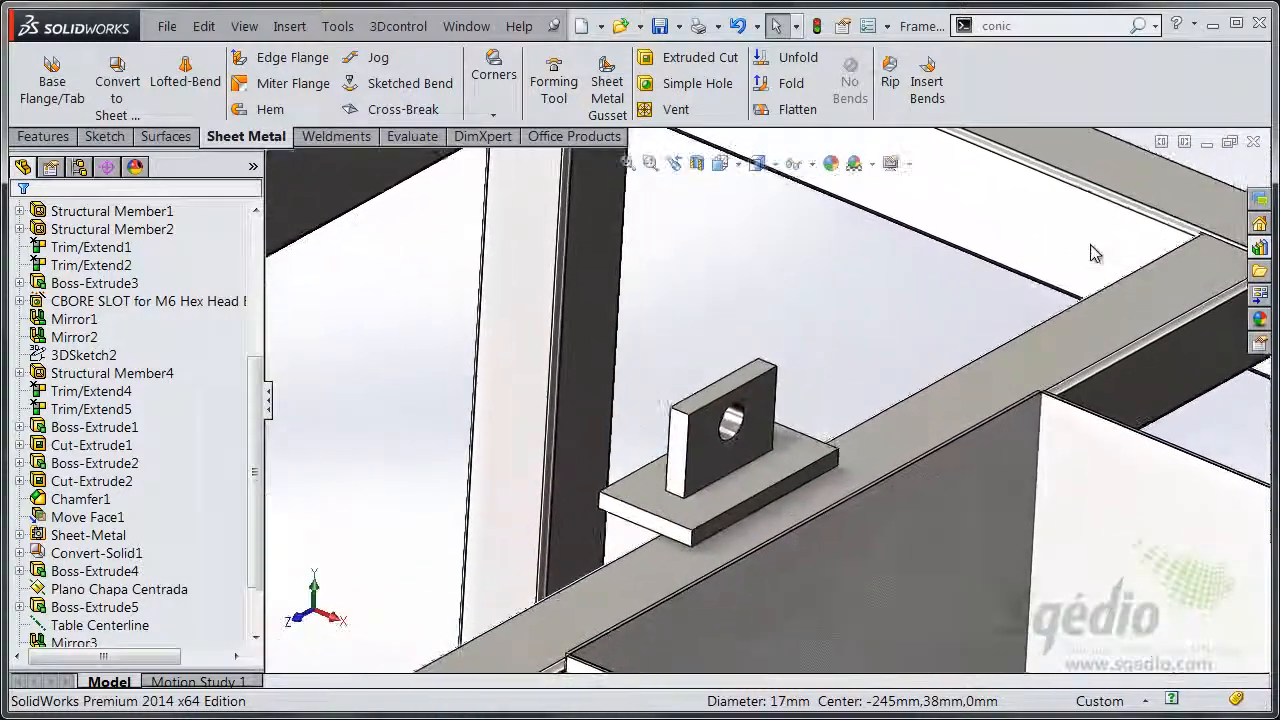
{"action": "left_click", "coordinate": [811, 163]}
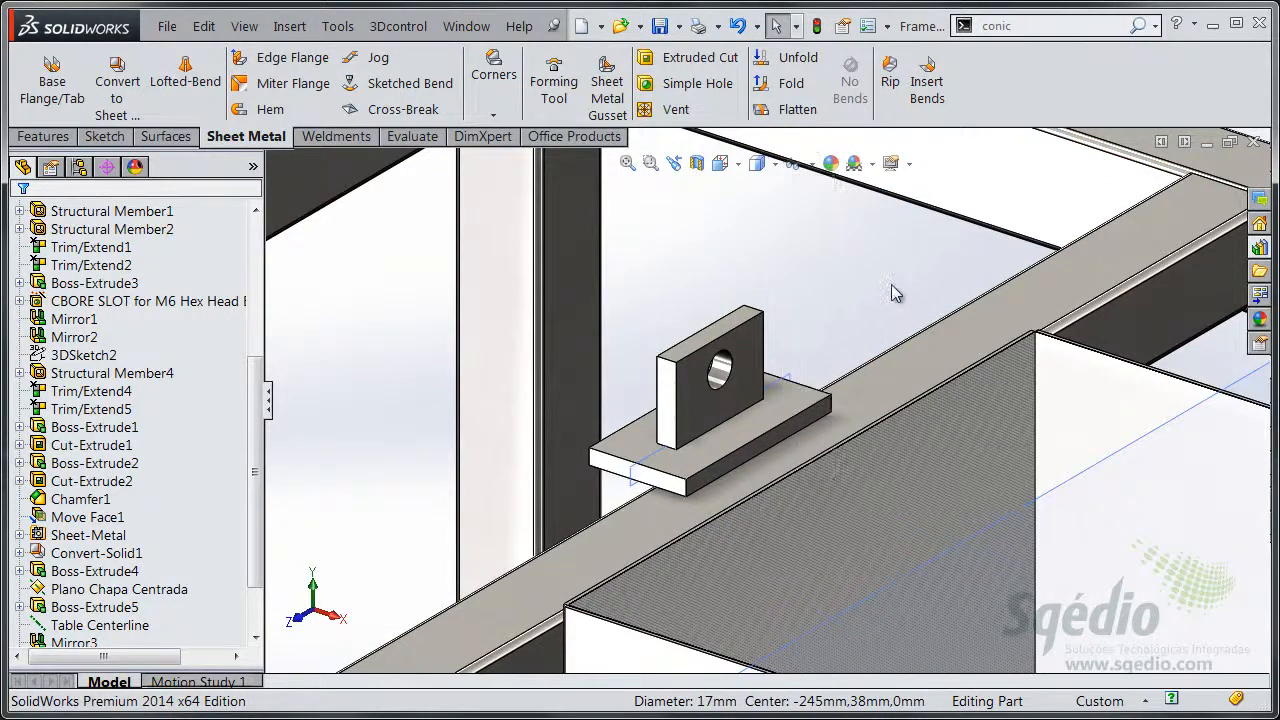
{"action": "scroll", "coordinate": [891, 289], "scroll_direction": "down", "scroll_amount": 5}
{"action": "scroll", "coordinate": [880, 295], "scroll_direction": "down", "scroll_amount": 3}
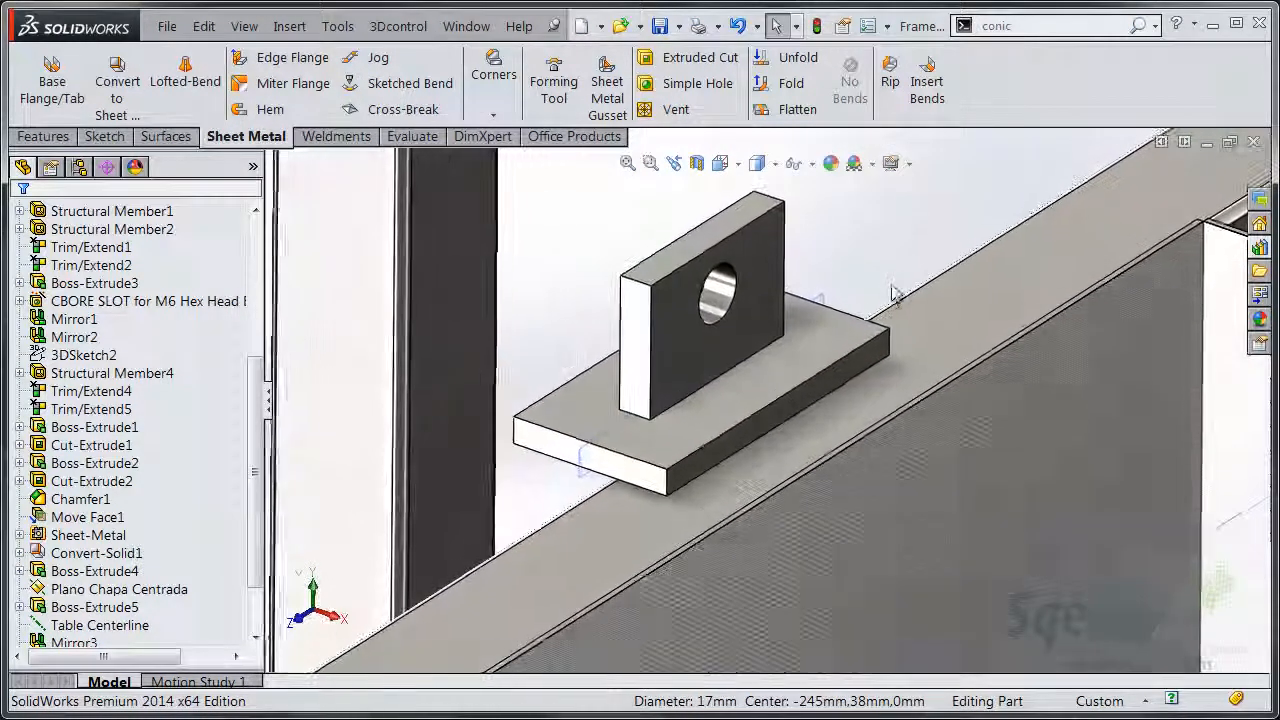
{"action": "left_click", "coordinate": [823, 306]}
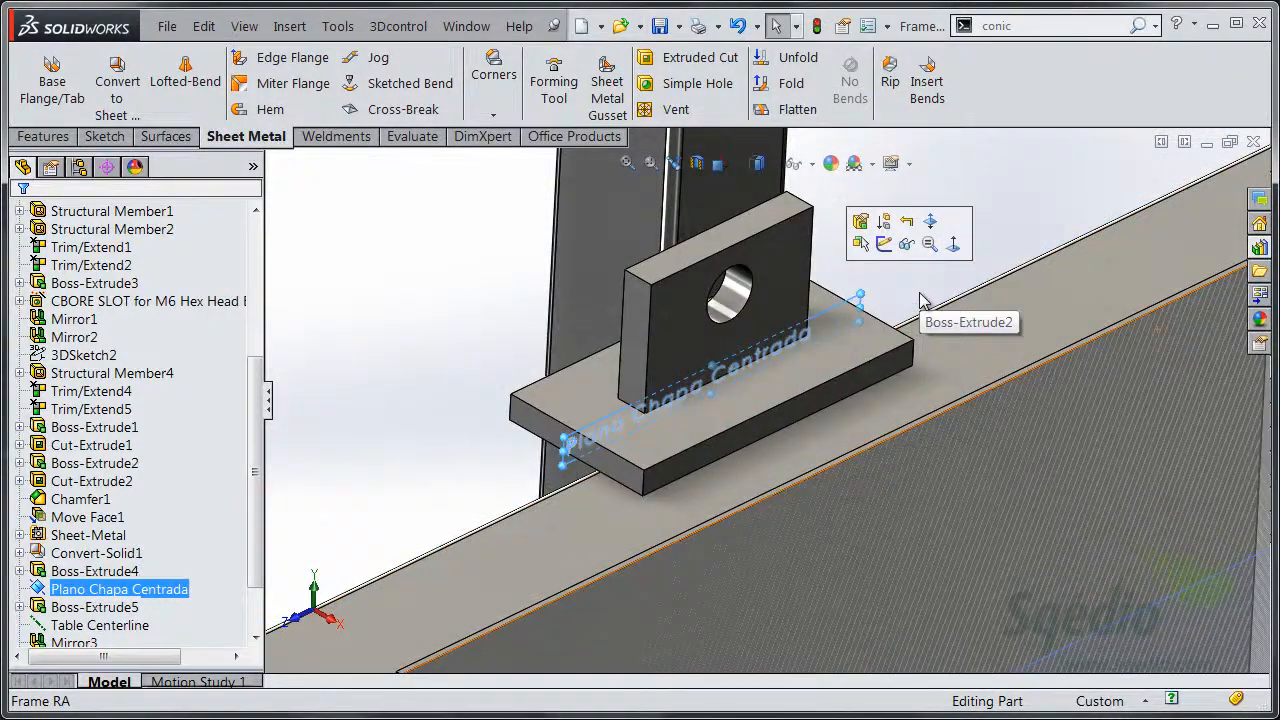
- Delete the Plano Chapa Centrada plane with Delete child features turned off, after checking which dependent features that option would include
{"action": "key", "text": "Delete"}
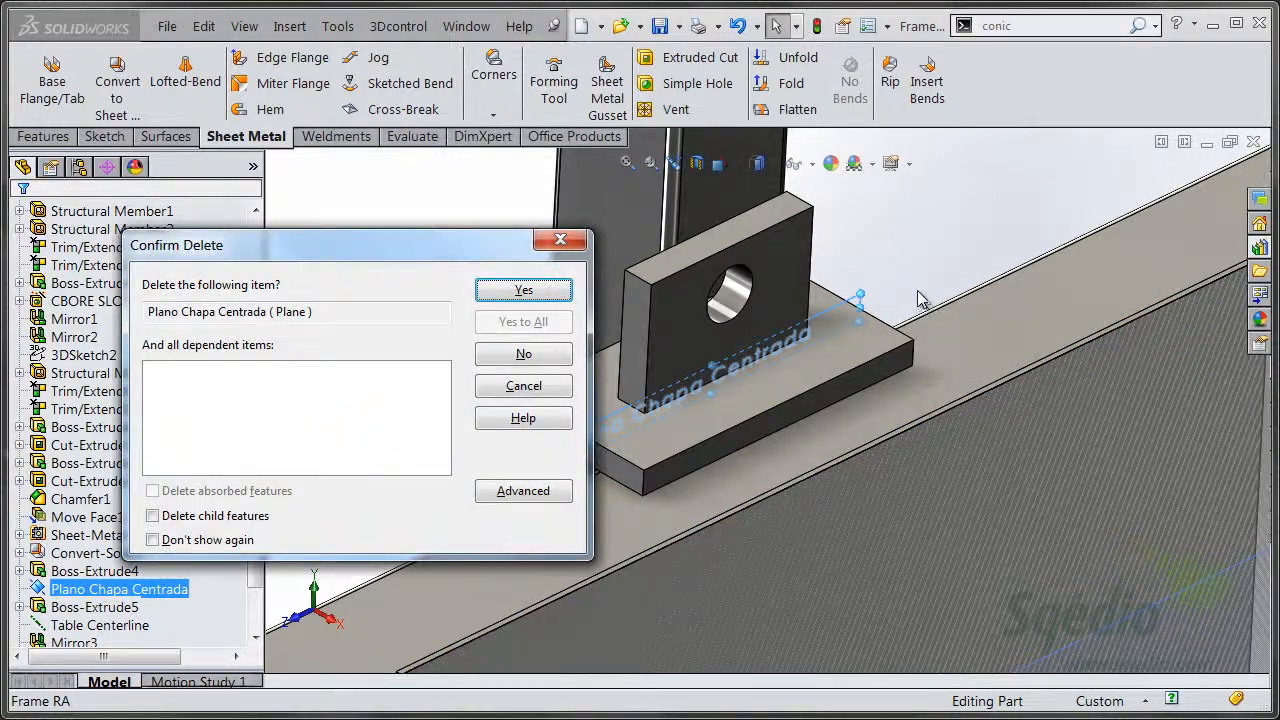
{"action": "left_click_drag", "start_coordinate": [380, 263], "coordinate": [400, 243]}
{"action": "left_click", "coordinate": [262, 496]}
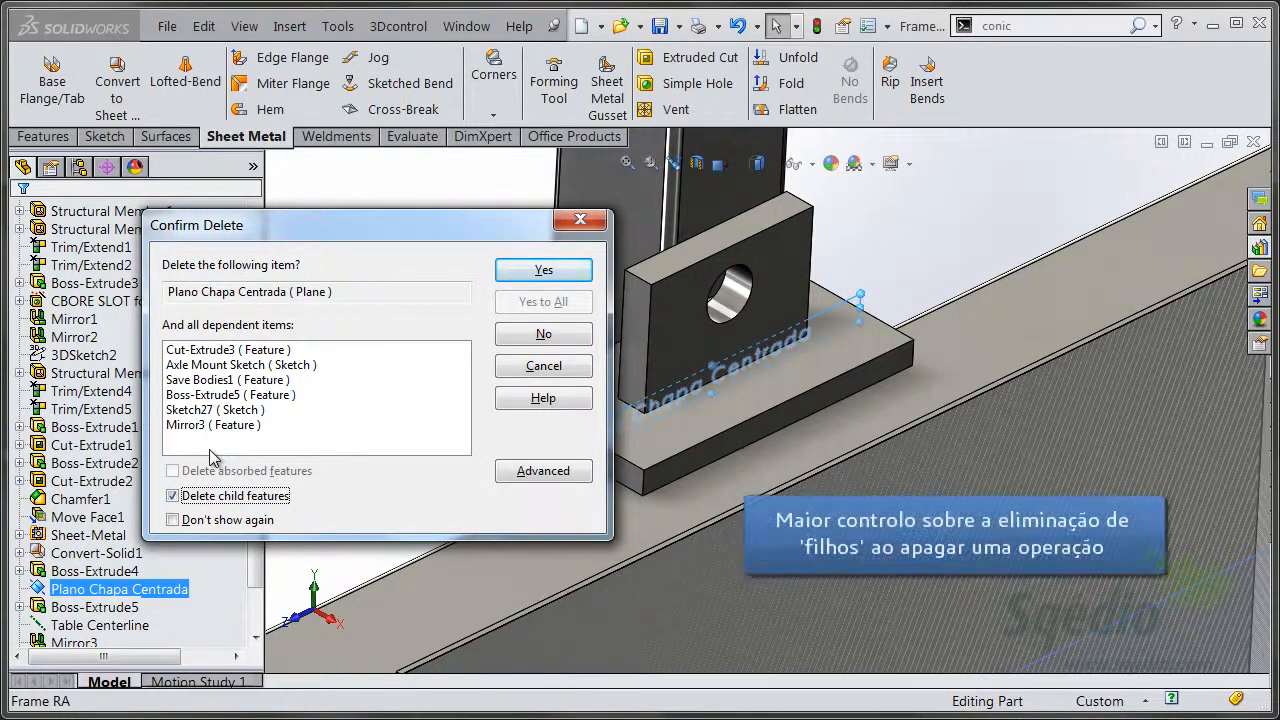
{"action": "left_click", "coordinate": [205, 497]}
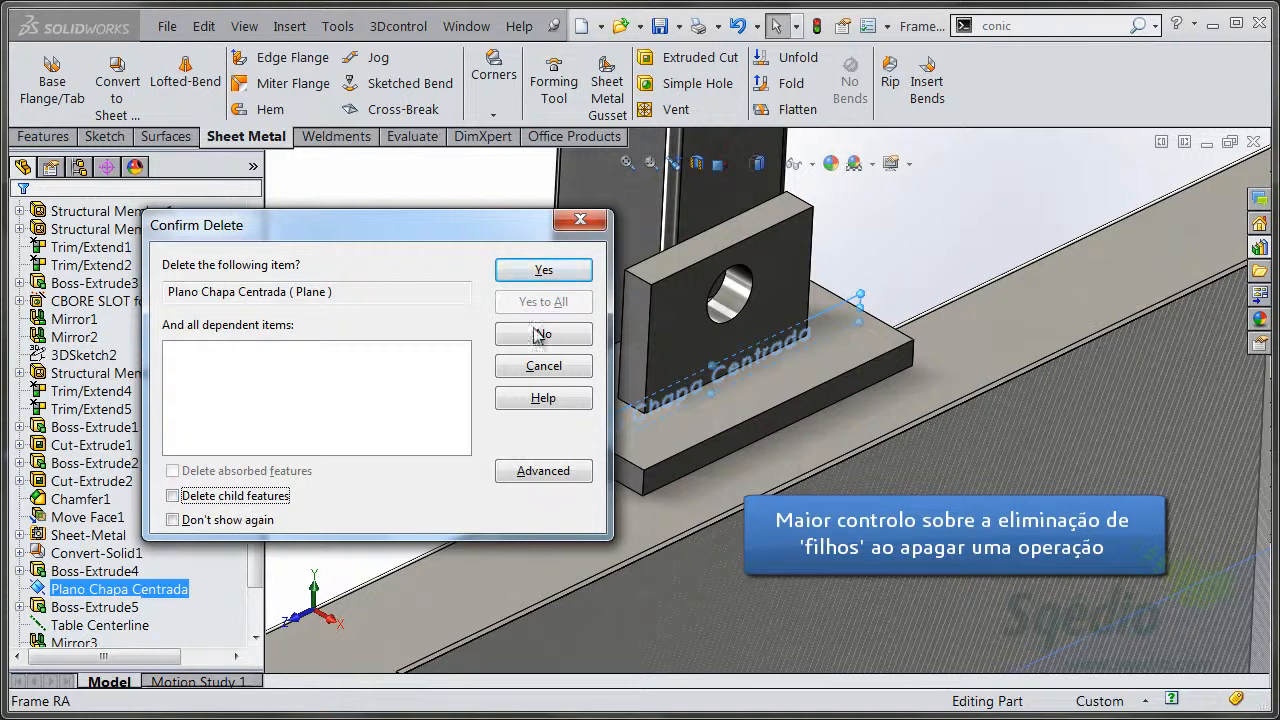
{"action": "left_click", "coordinate": [543, 271]}
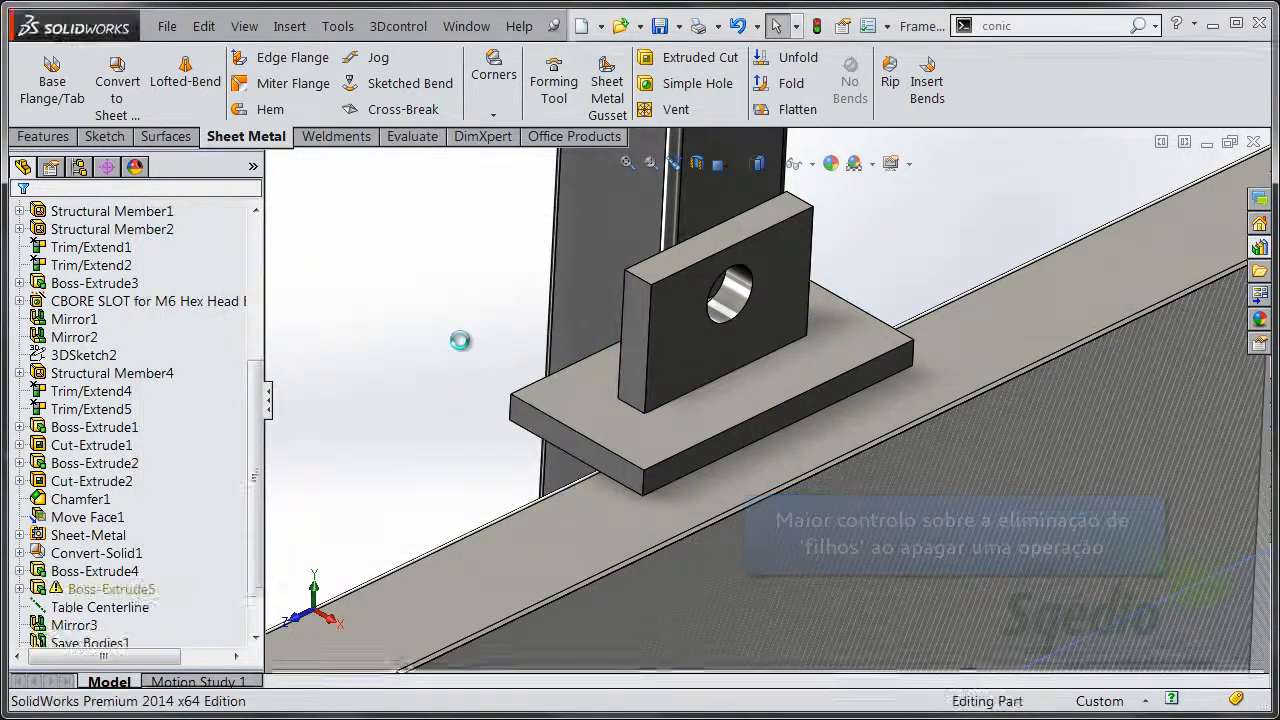
- Expand Boss-Extrude5 to show its sketch and roll the feature history back to just before it
{"action": "scroll", "coordinate": [255, 443], "scroll_direction": "down", "scroll_amount": 1}
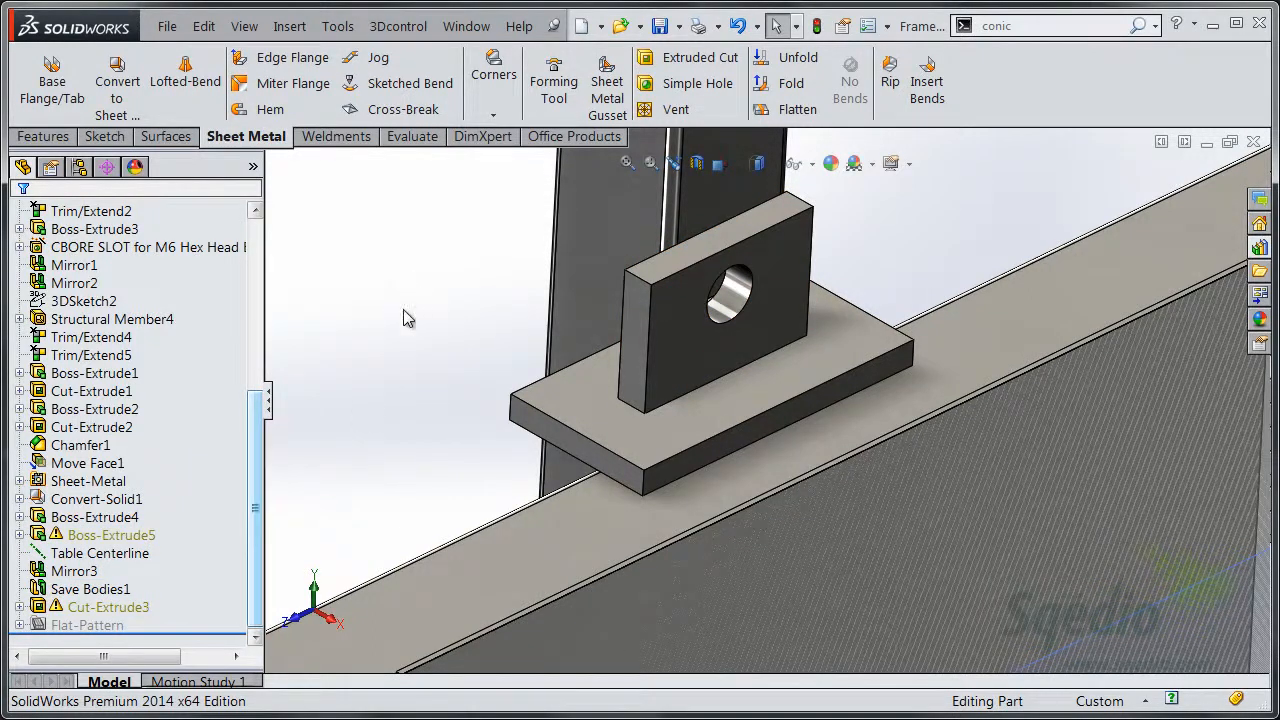
{"action": "left_click", "coordinate": [20, 535]}
{"action": "left_click", "coordinate": [103, 535]}
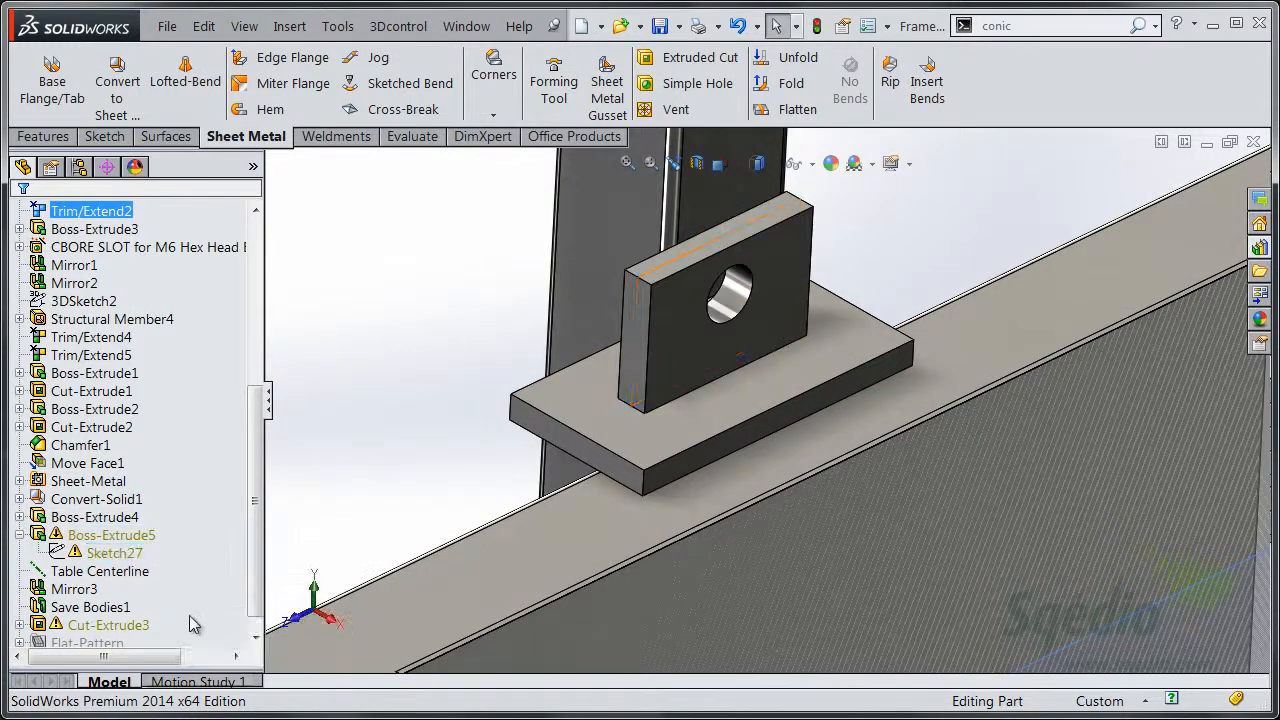
{"action": "right_click", "coordinate": [126, 538]}
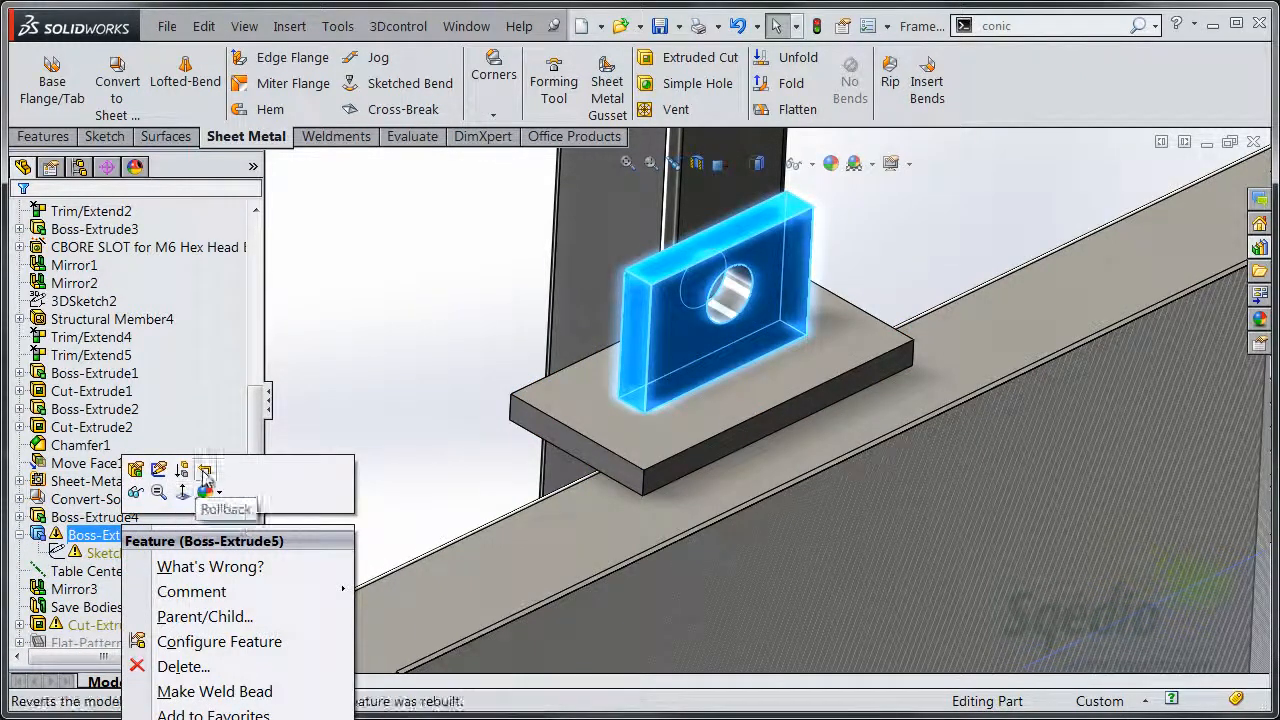
{"action": "left_click", "coordinate": [205, 469]}
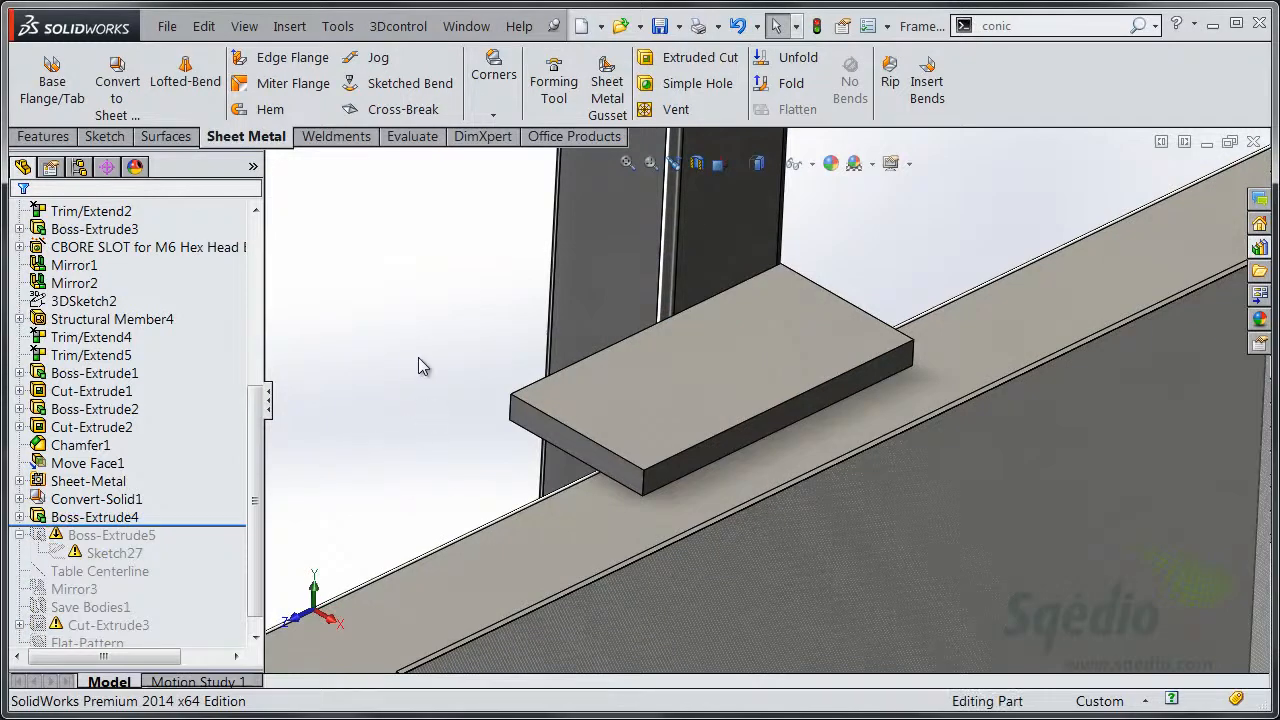
- Create a reference plane midway between the two long side faces of the base plate, with its normal flipped
{"action": "key", "text": "s"}
{"action": "left_click", "coordinate": [447, 425]}
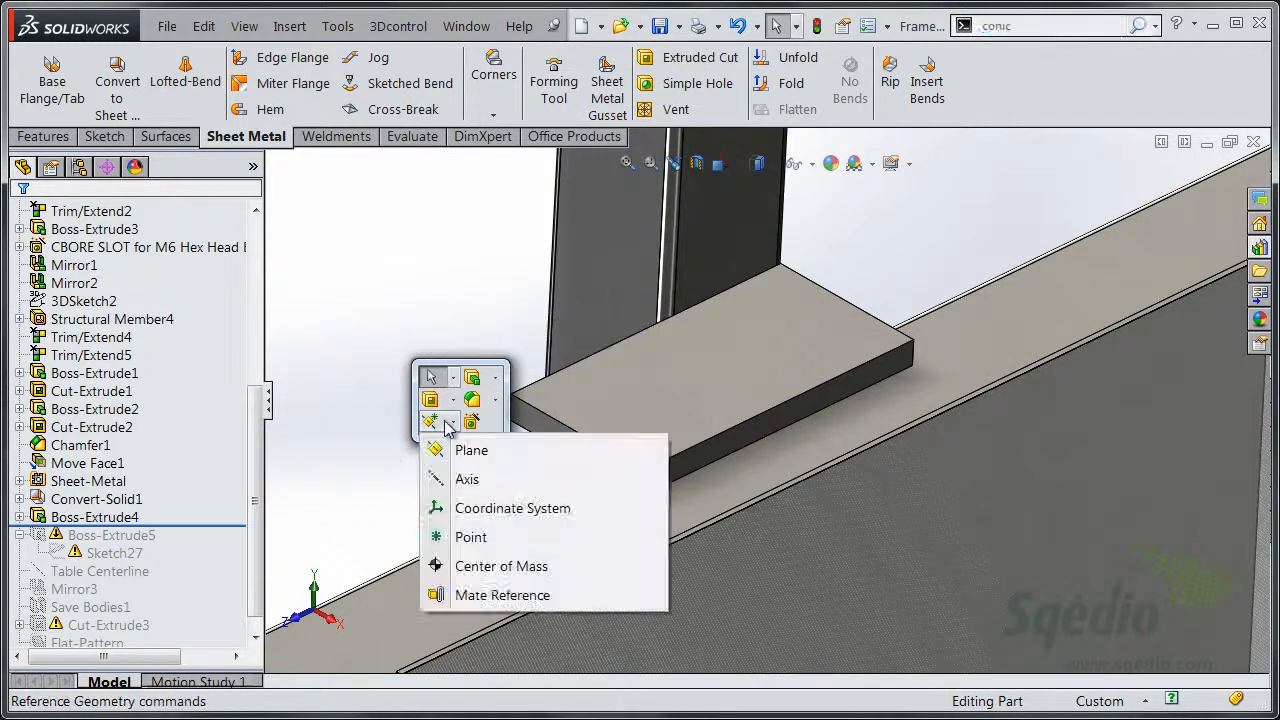
{"action": "left_click", "coordinate": [471, 450]}
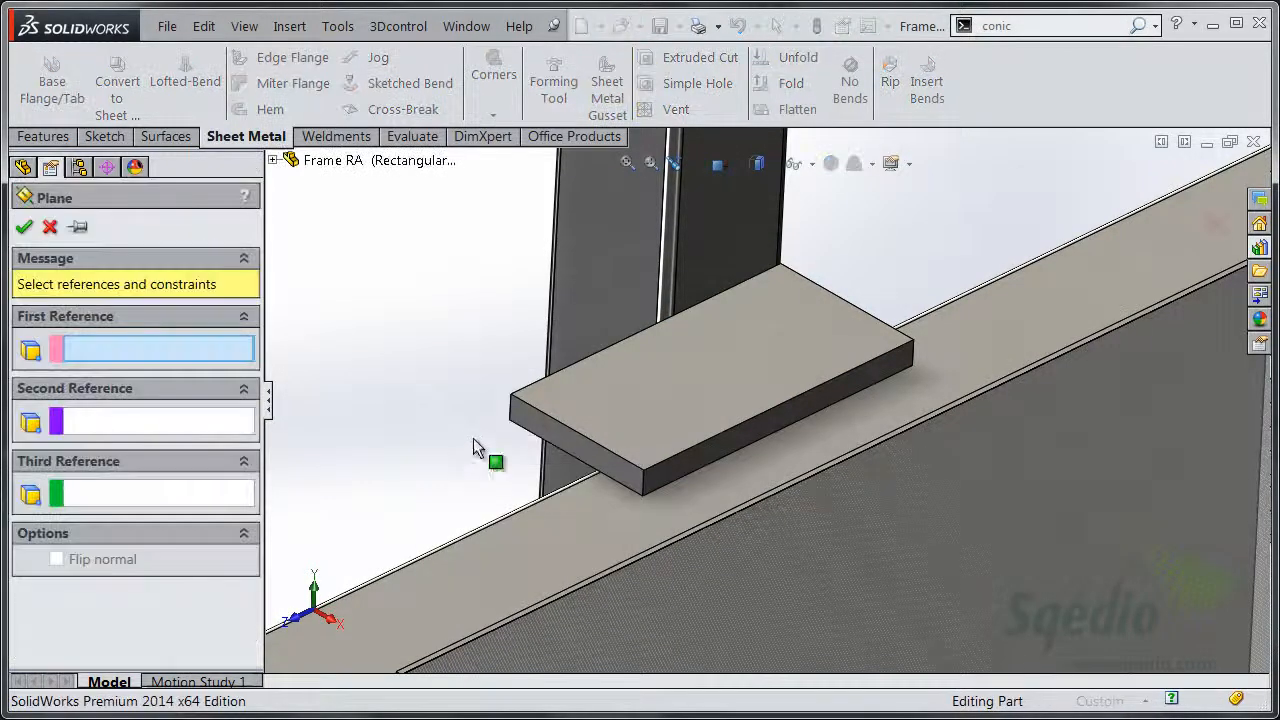
{"action": "right_click", "coordinate": [551, 398]}
{"action": "left_click", "coordinate": [614, 468]}
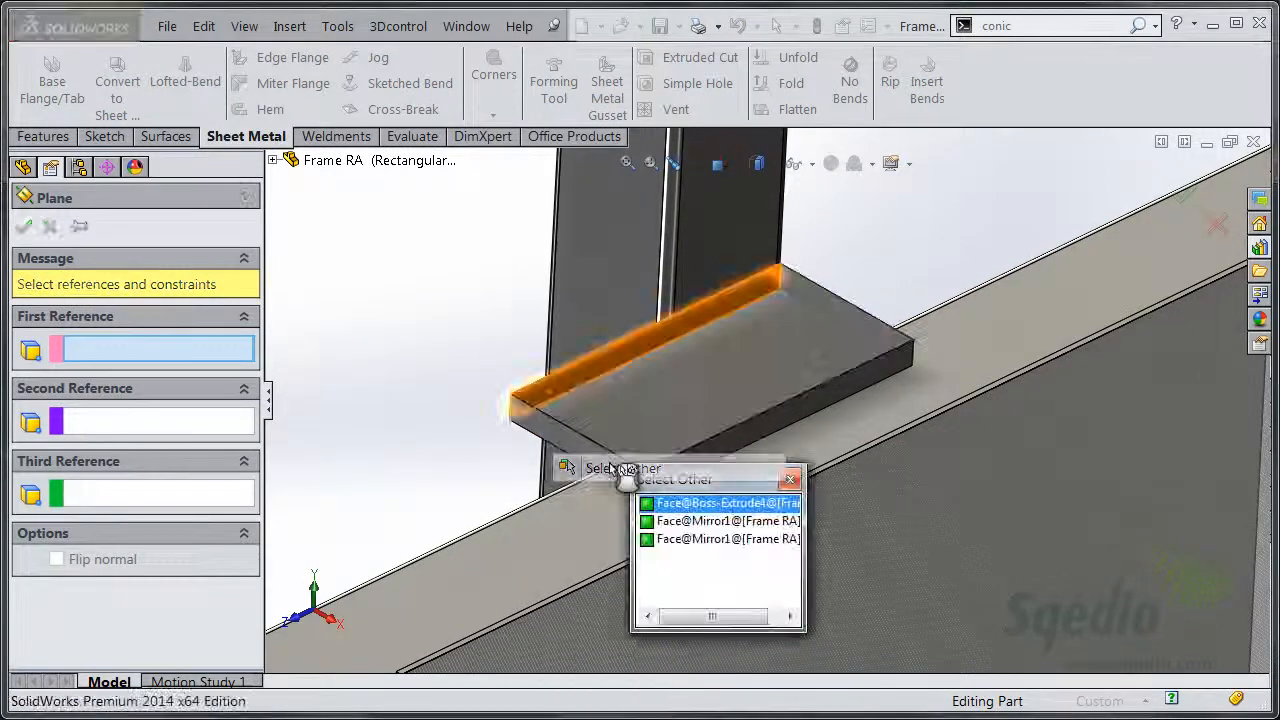
{"action": "left_click", "coordinate": [664, 504]}
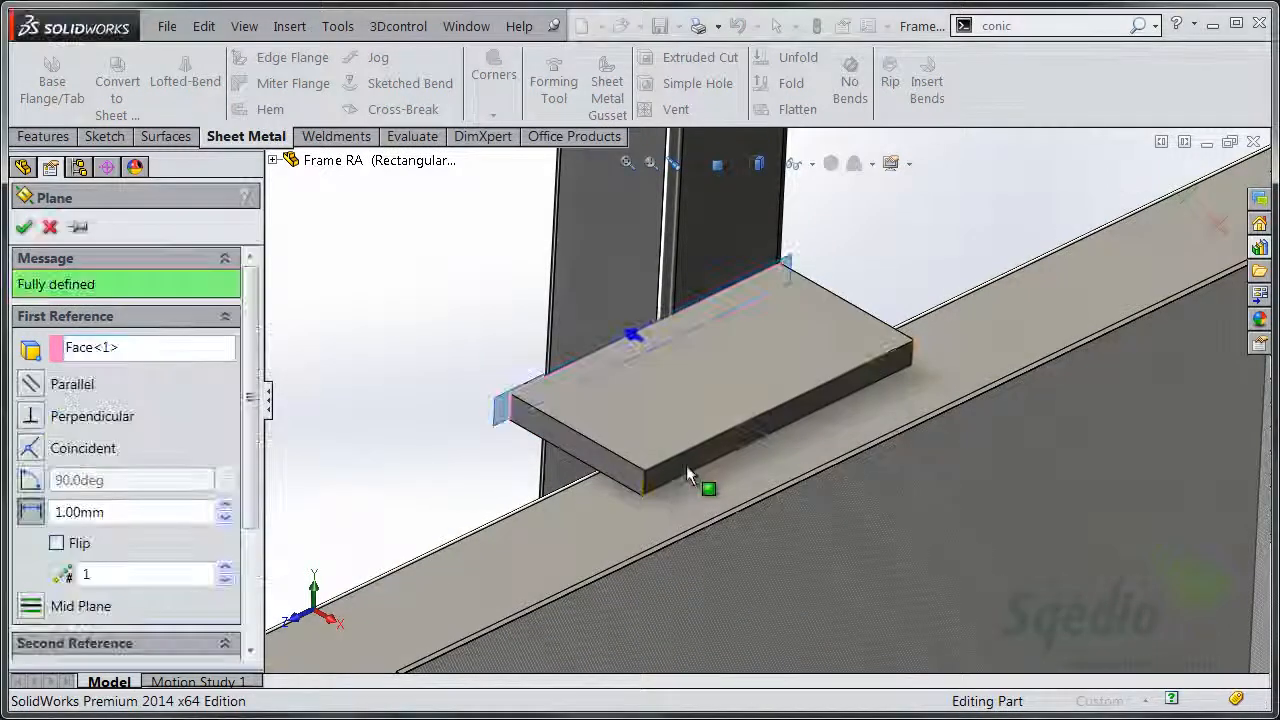
{"action": "left_click", "coordinate": [686, 467]}
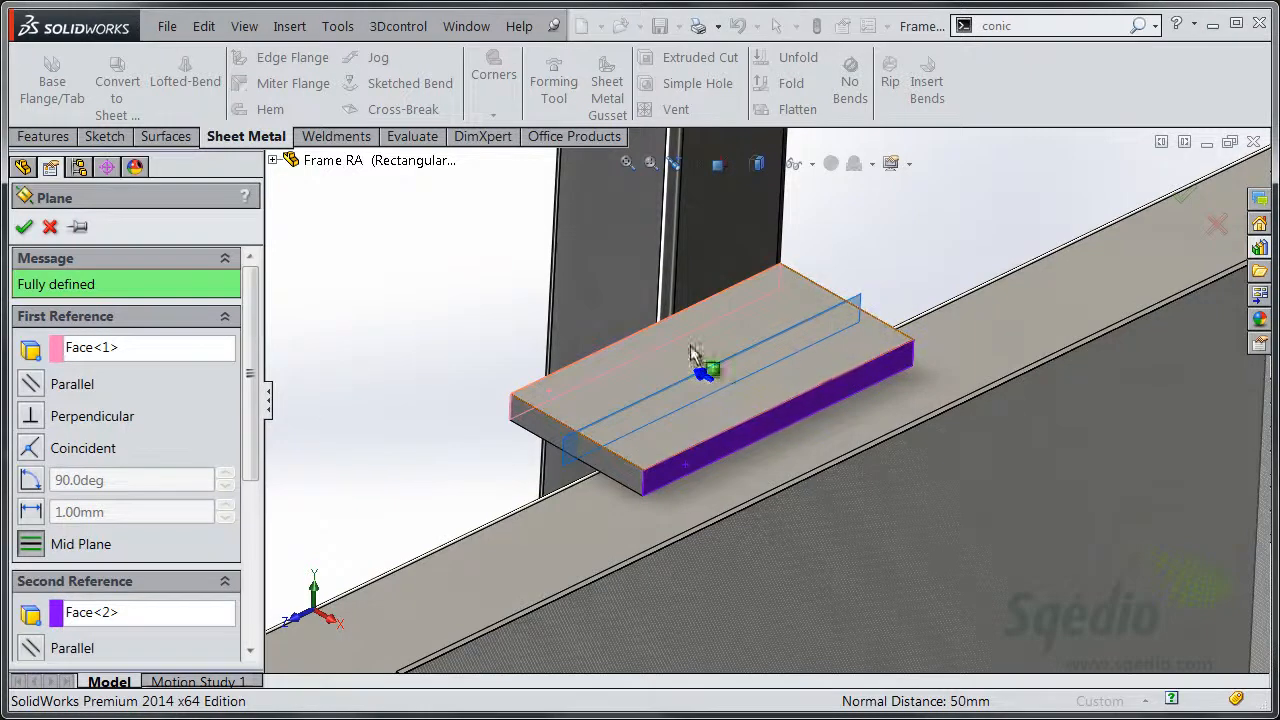
{"action": "scroll", "coordinate": [264, 450], "scroll_direction": "down", "scroll_amount": 5}
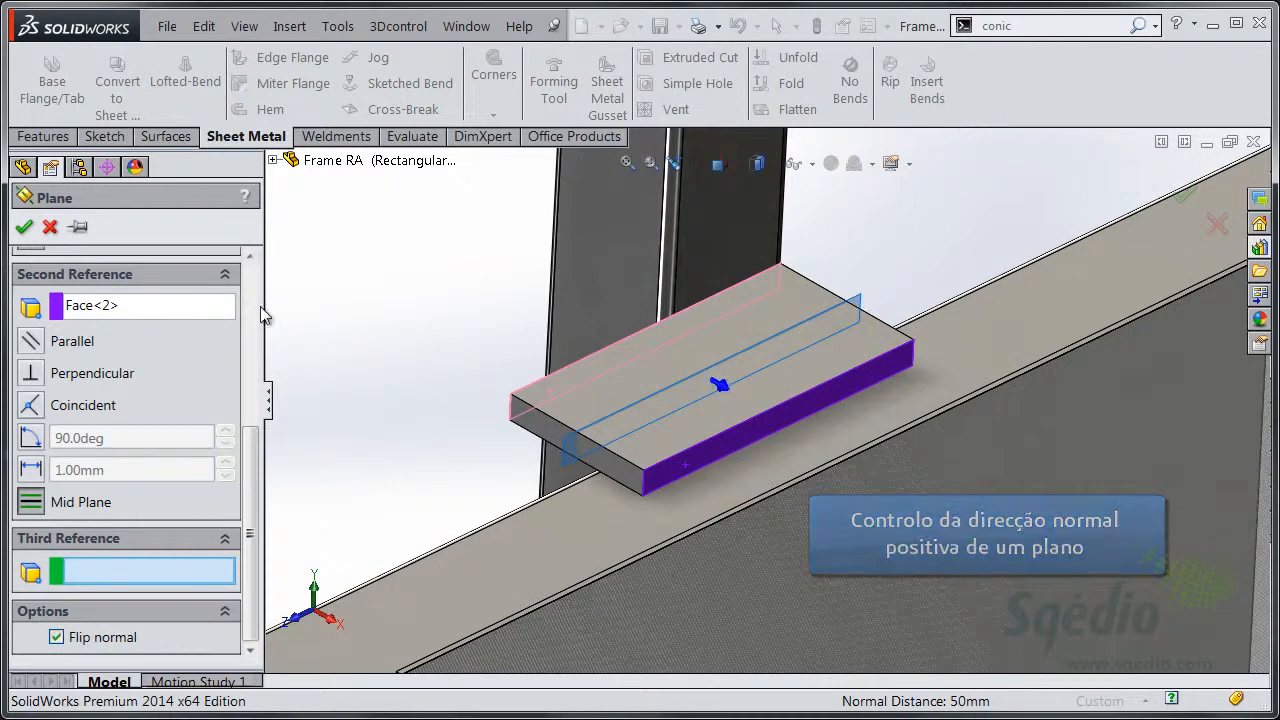
{"action": "scroll", "coordinate": [256, 313], "scroll_direction": "up", "scroll_amount": 5}
{"action": "left_click", "coordinate": [24, 227]}
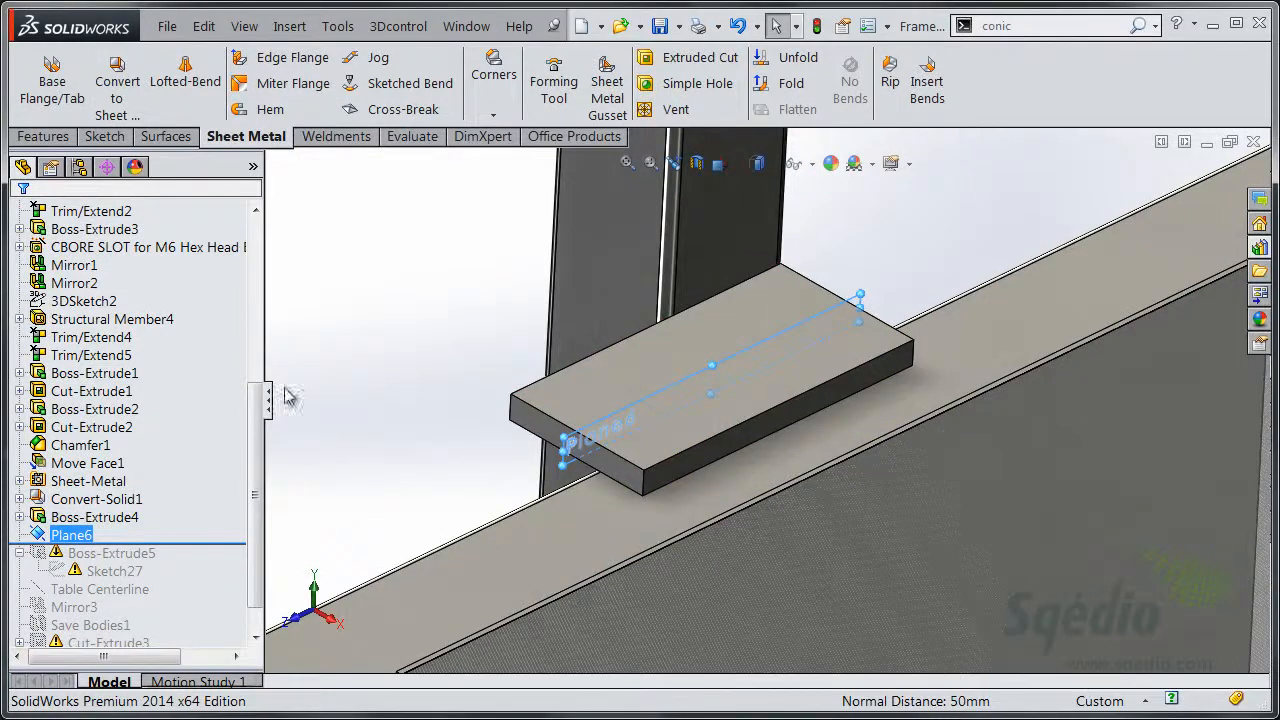
- Roll the feature history forward to the end and reassign Sketch27 of Boss-Extrude5 to the new mid plane for all configurations
{"action": "left_click_drag", "start_coordinate": [203, 541], "coordinate": [130, 634]}
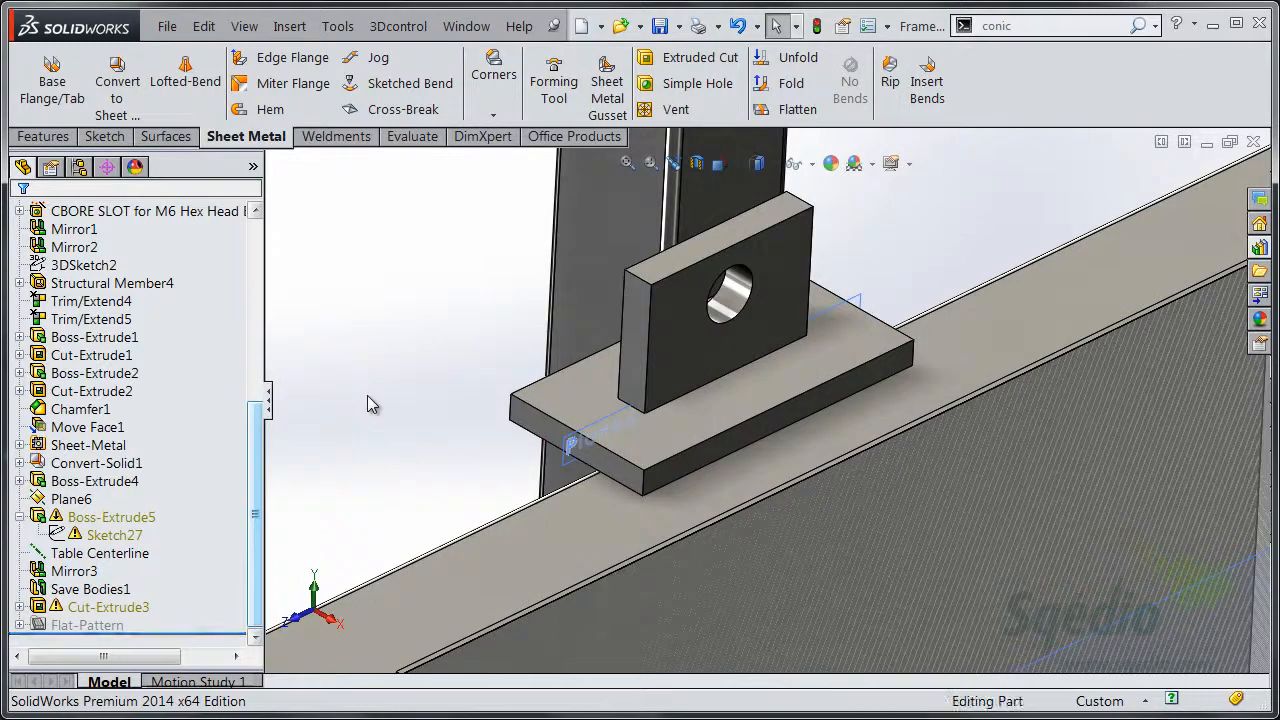
{"action": "middle_click_drag", "start_coordinate": [418, 322], "coordinate": [398, 360], "text": "ctrl"}
{"action": "left_click", "coordinate": [122, 535]}
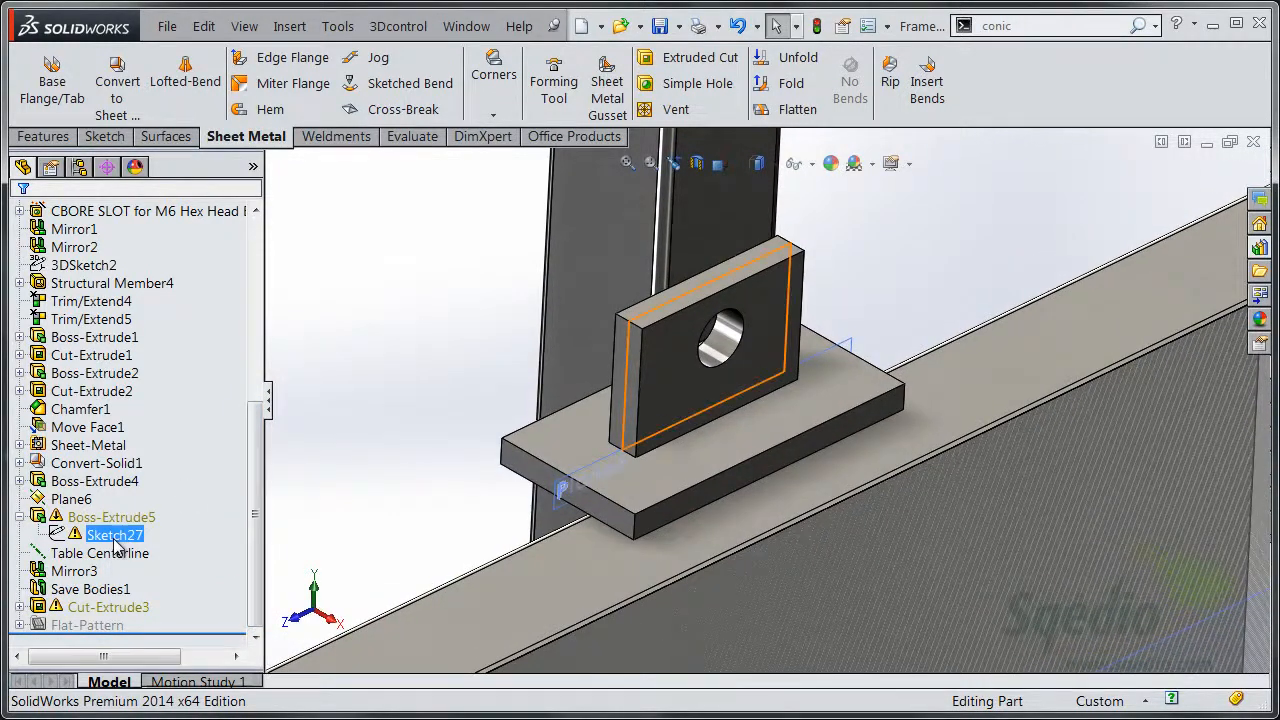
{"action": "right_click", "coordinate": [118, 541]}
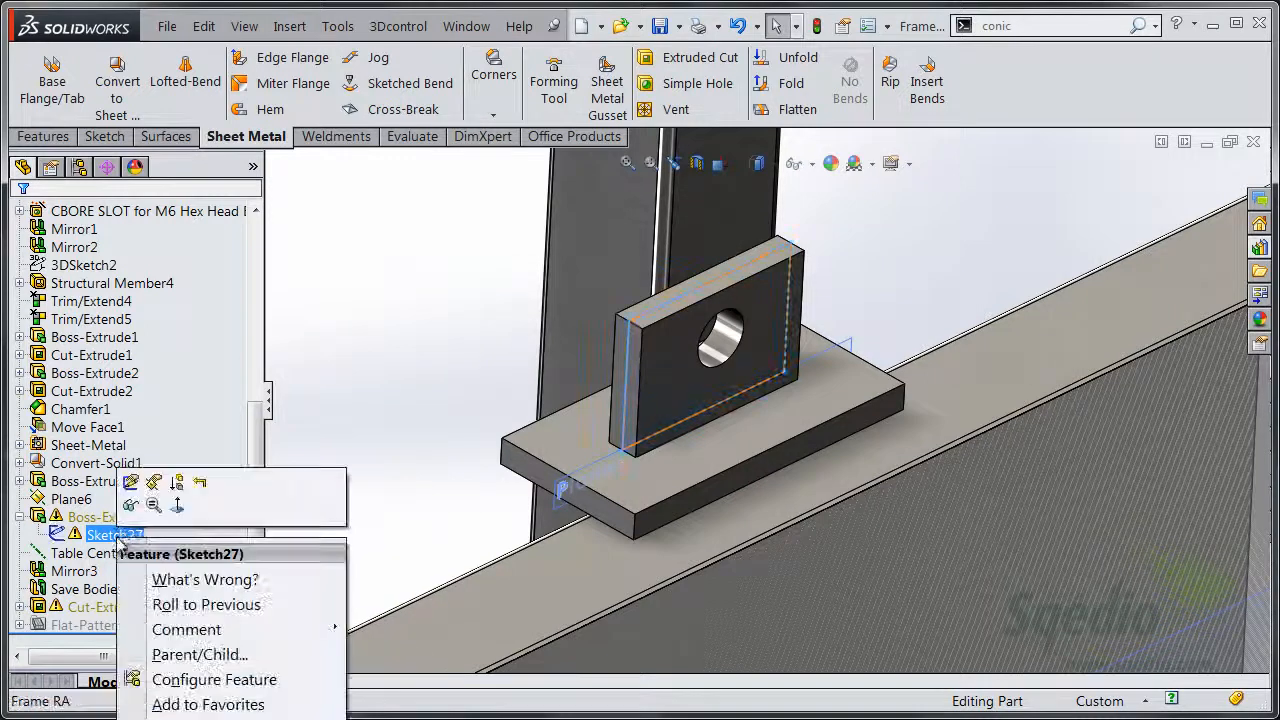
{"action": "left_click", "coordinate": [155, 484]}
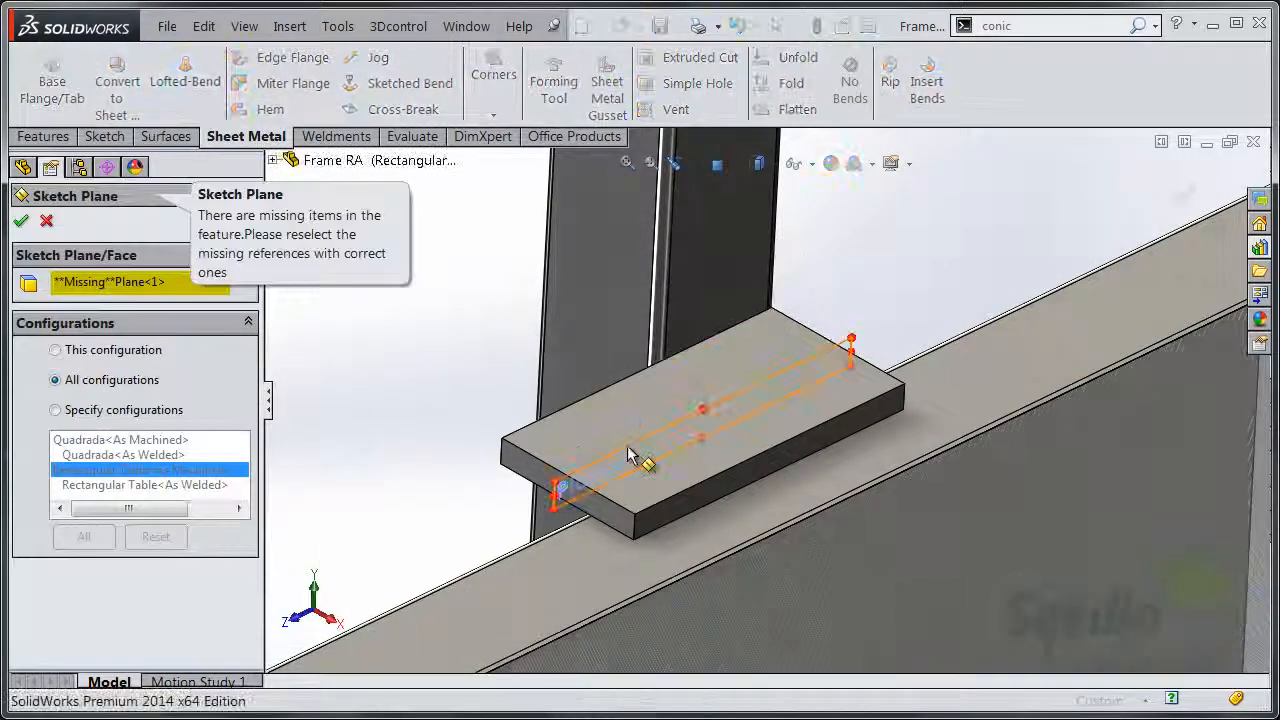
{"action": "left_click", "coordinate": [632, 452]}
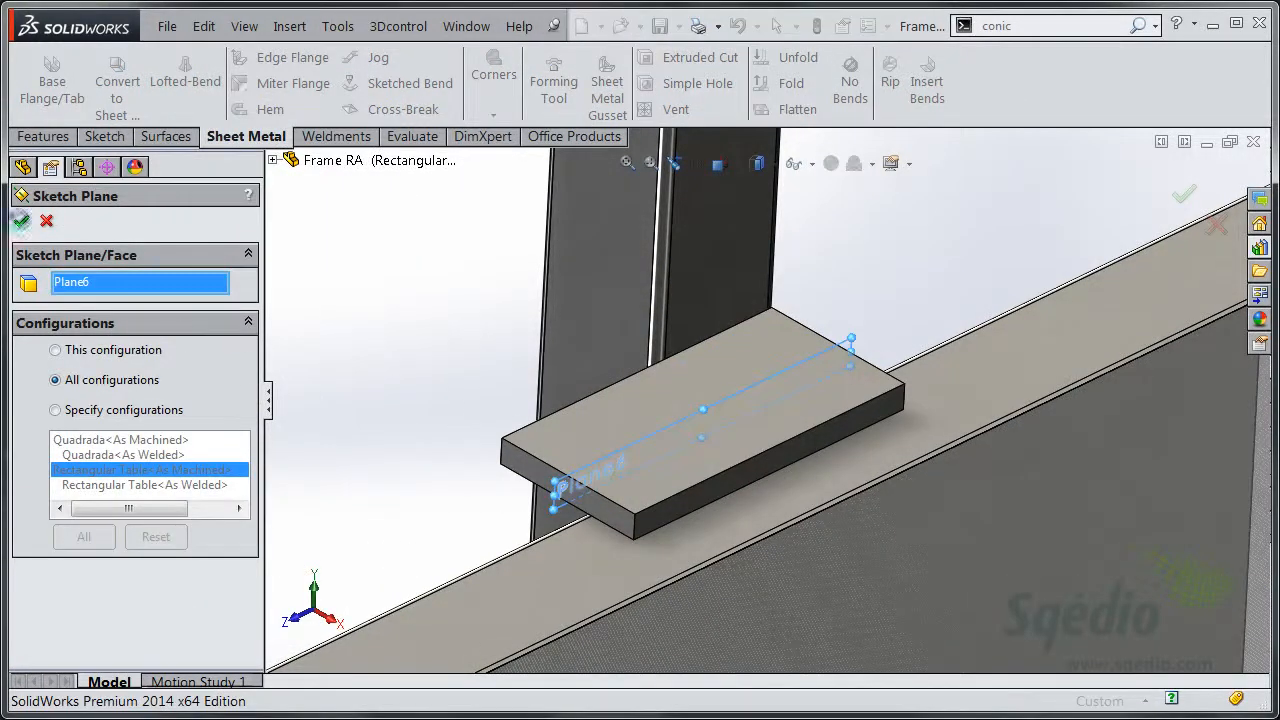
{"action": "left_click", "coordinate": [22, 224]}
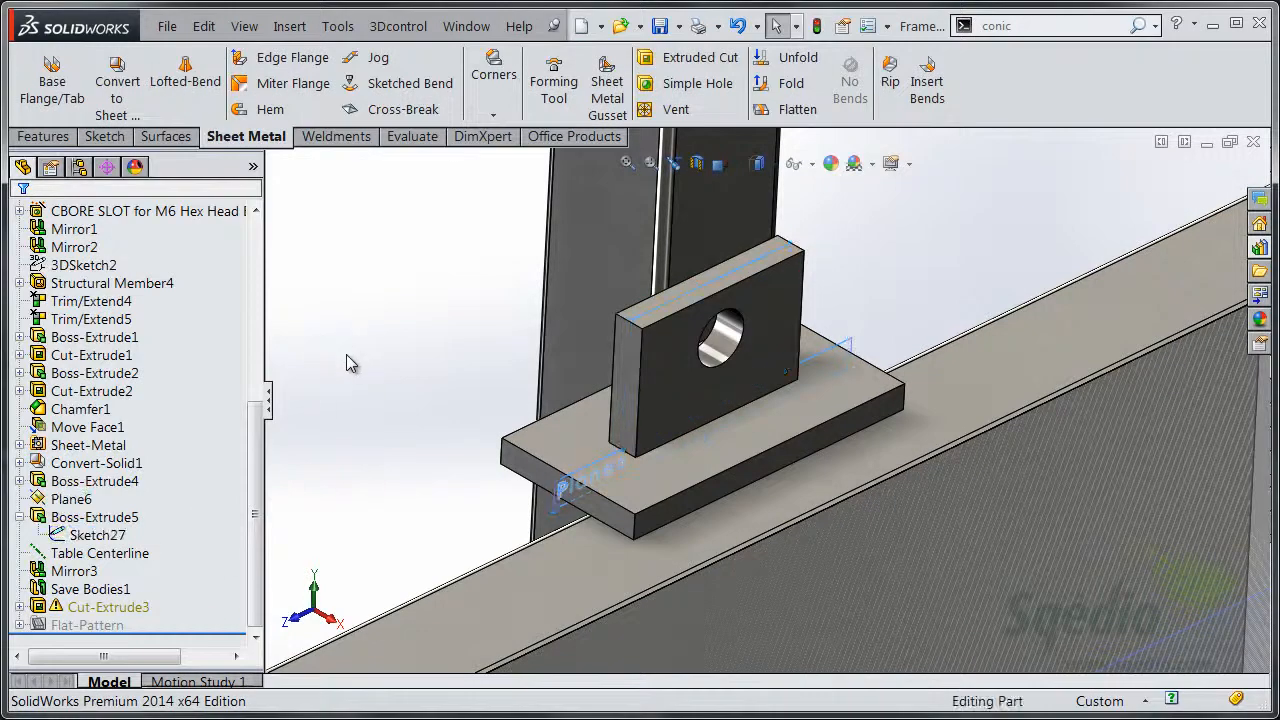
- Reassign the Axle Mount Sketch of Cut-Extrude3 to the new mid plane of the base plate
{"action": "left_click", "coordinate": [19, 607]}
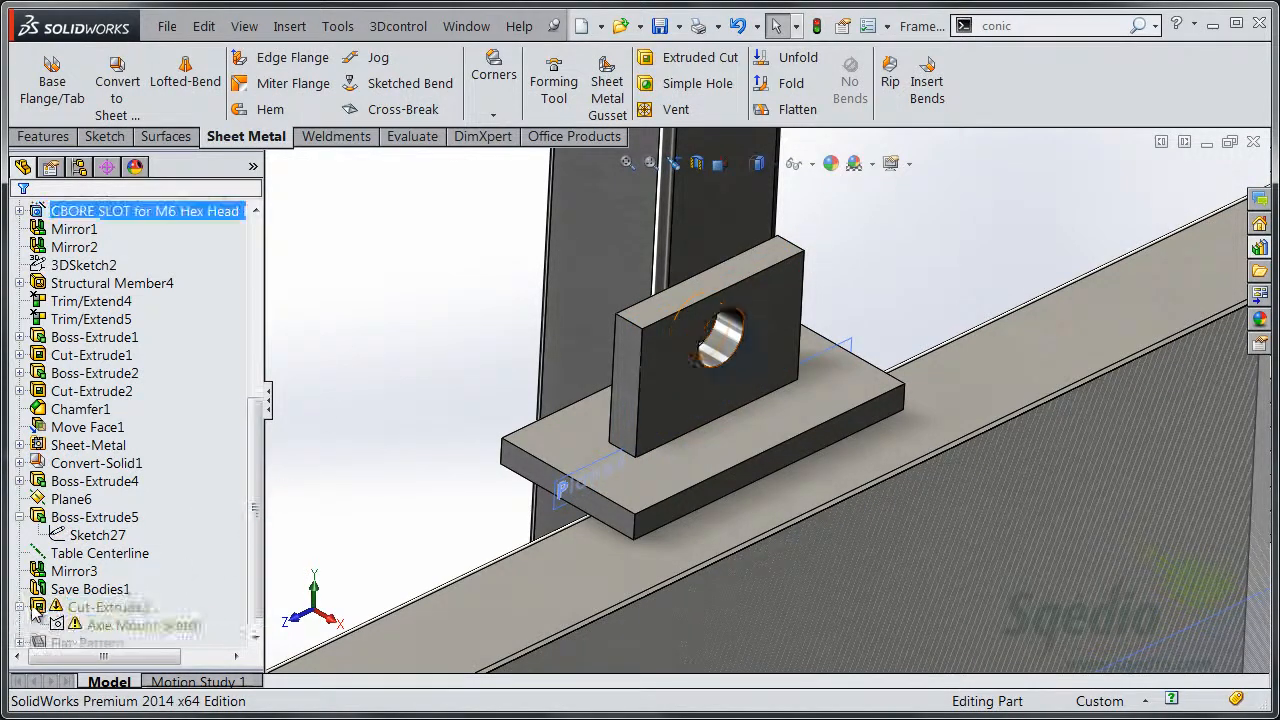
{"action": "right_click", "coordinate": [135, 625]}
{"action": "left_click", "coordinate": [182, 577]}
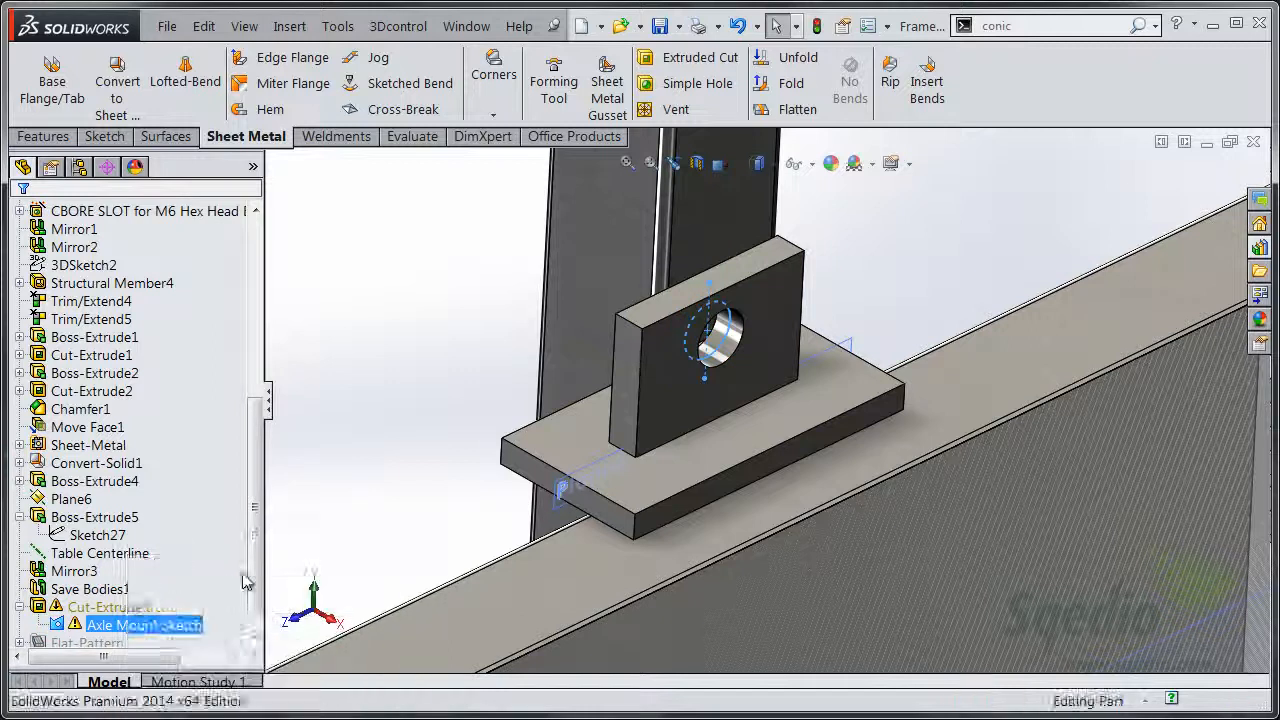
{"action": "left_click", "coordinate": [578, 464]}
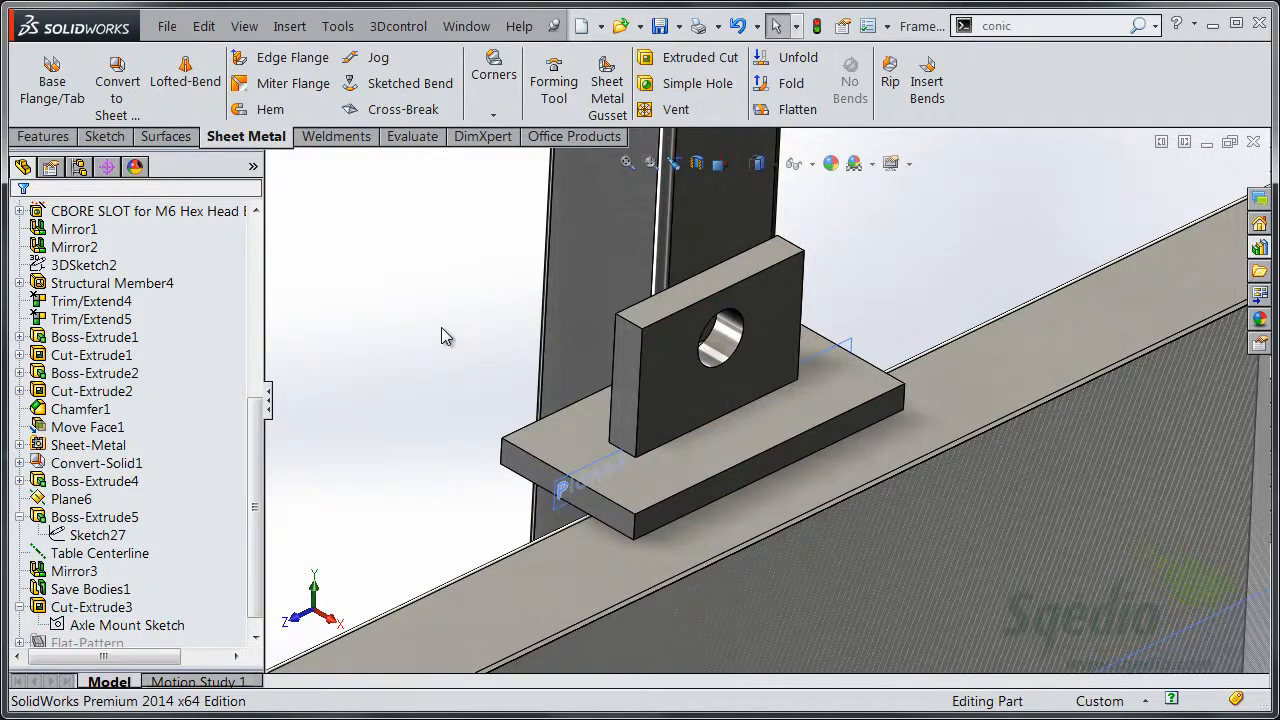
- Bring the whole table frame into view and hide the reference planes
{"action": "scroll", "coordinate": [394, 361], "scroll_direction": "up", "scroll_amount": 5}
{"action": "scroll", "coordinate": [395, 362], "scroll_direction": "up", "scroll_amount": 8}
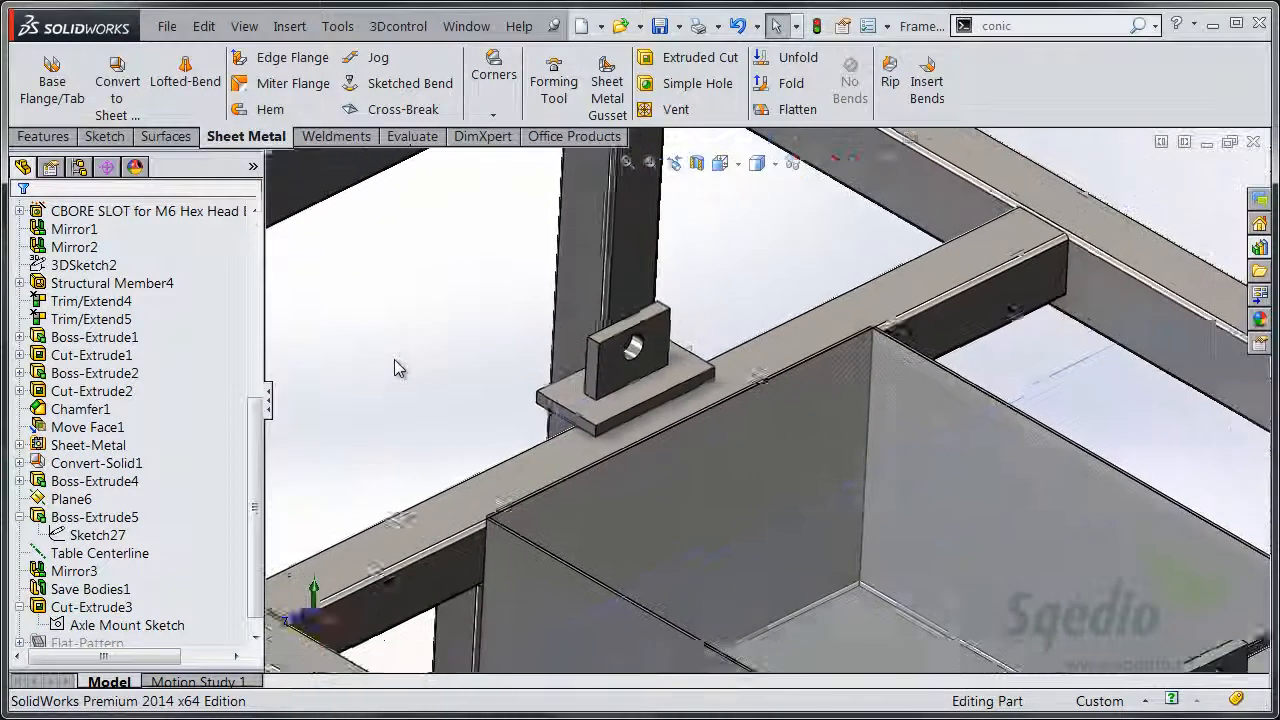
{"action": "scroll", "coordinate": [400, 372], "scroll_direction": "up", "scroll_amount": 8}
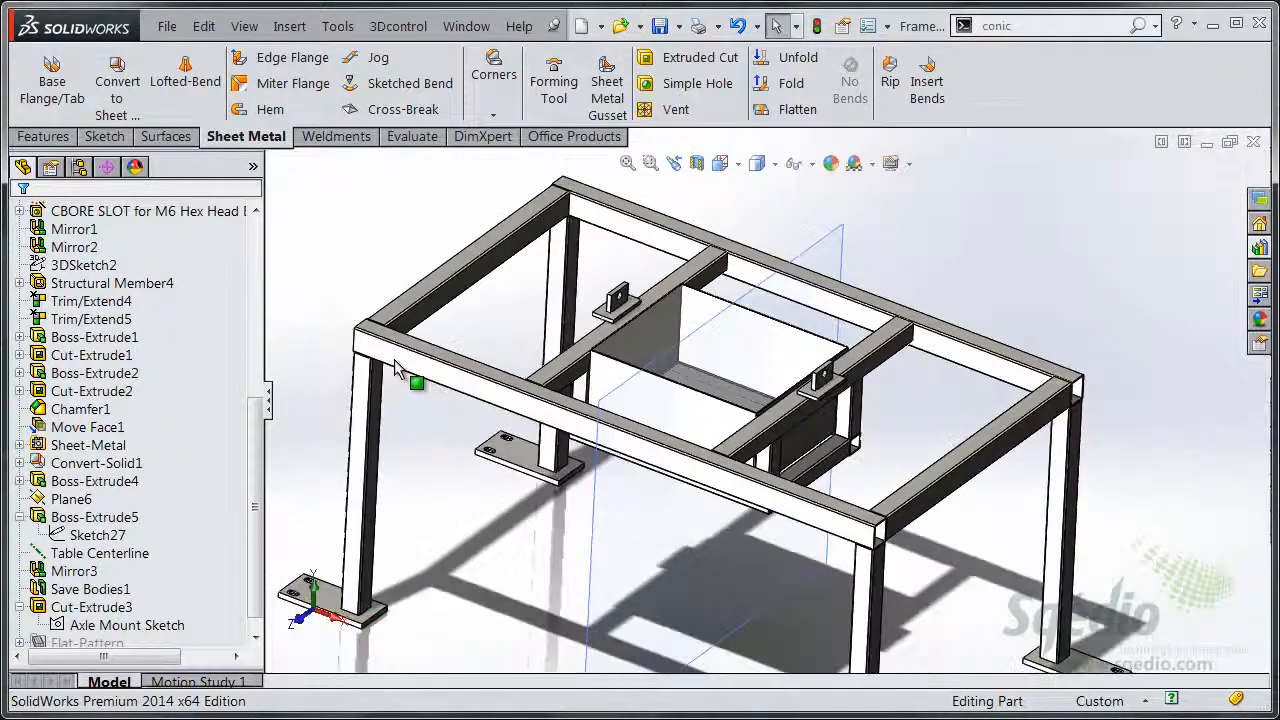
{"action": "left_click", "coordinate": [811, 164]}
{"action": "left_click", "coordinate": [797, 190]}
{"action": "left_click", "coordinate": [987, 233]}
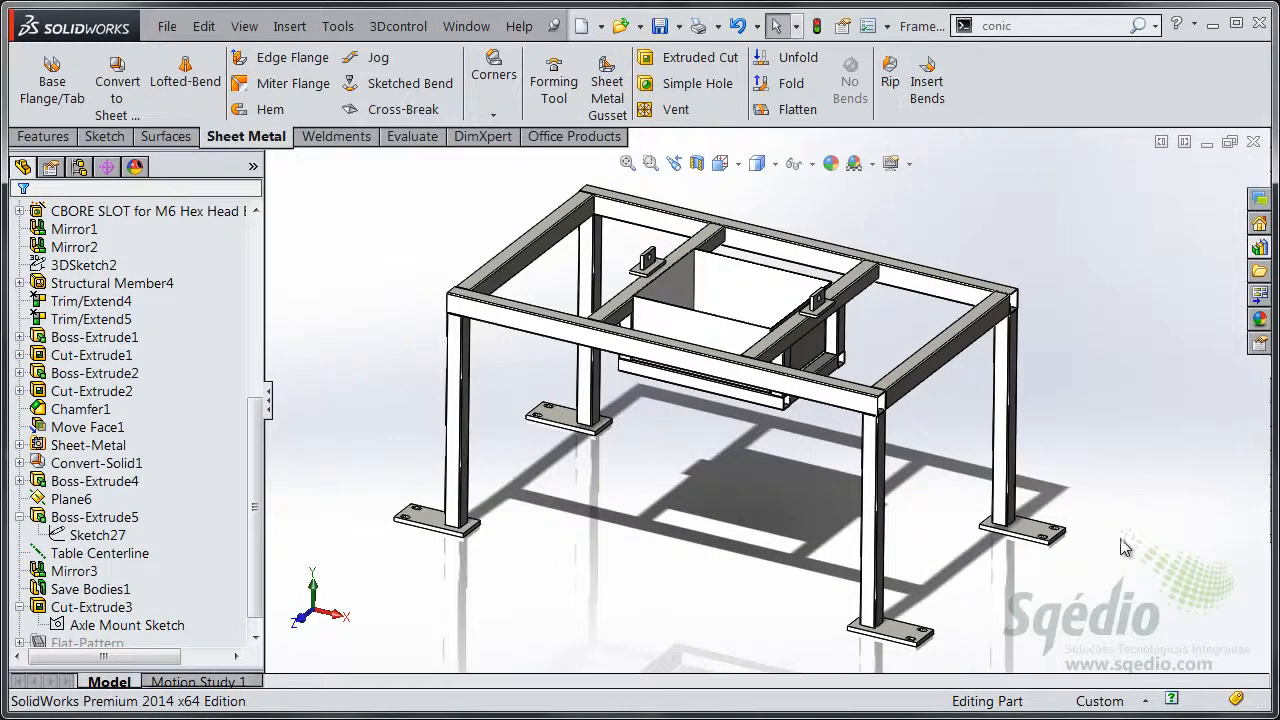
- Examine the unit choices for Per Unit Volume in the document's unit properties and leave without changing them
{"action": "left_click", "coordinate": [1142, 701]}
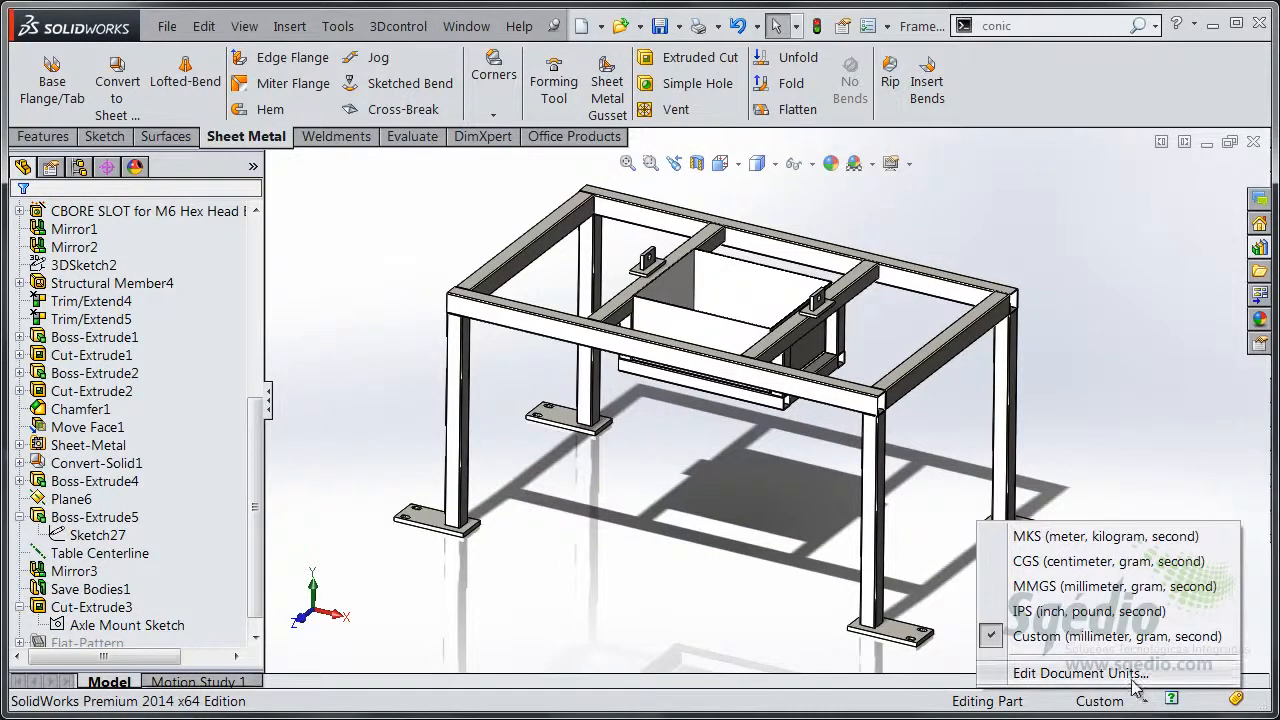
{"action": "left_click", "coordinate": [1080, 673]}
{"action": "left_click_drag", "start_coordinate": [540, 118], "coordinate": [796, 6]}
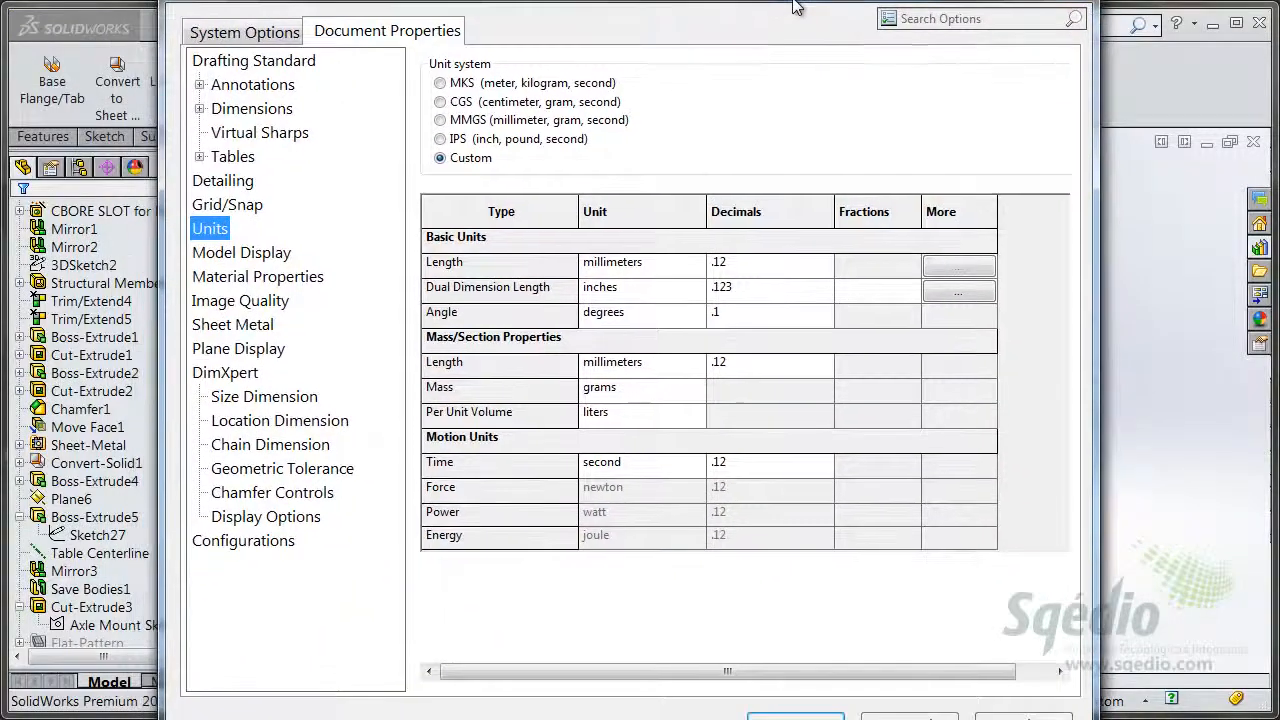
{"action": "left_click", "coordinate": [696, 413]}
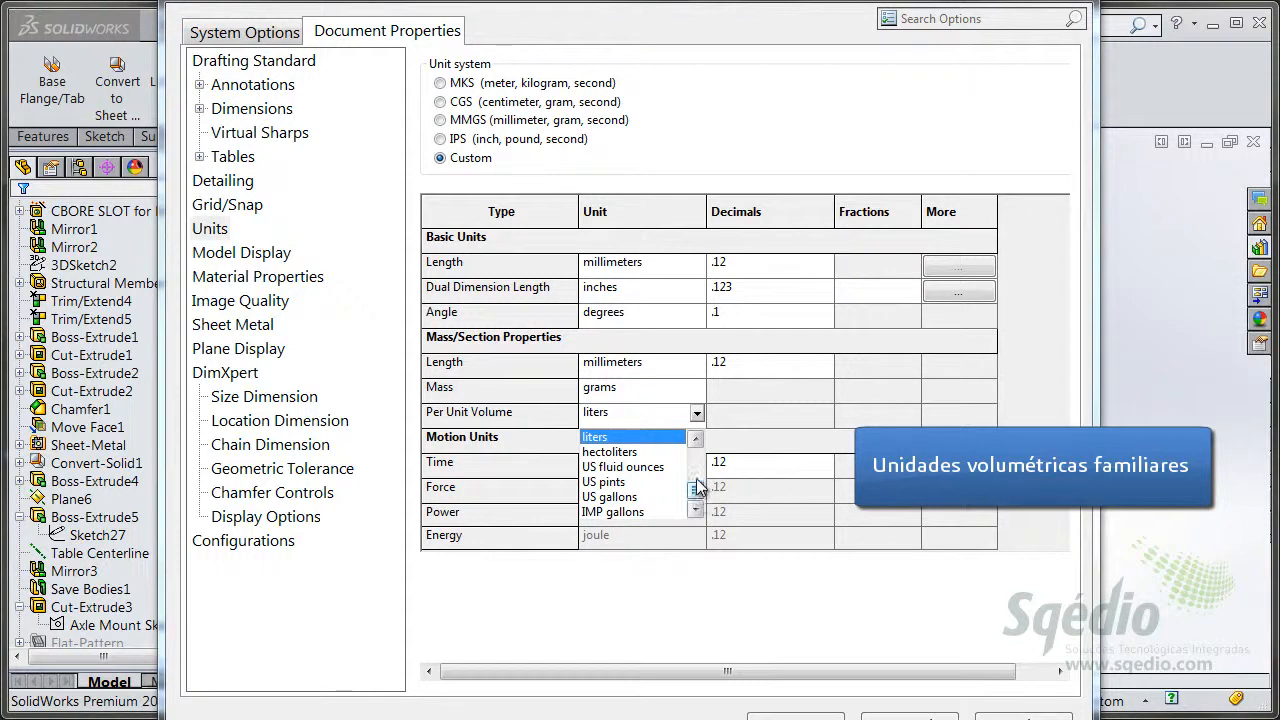
{"action": "scroll", "coordinate": [697, 498], "scroll_direction": "up", "scroll_amount": 3}
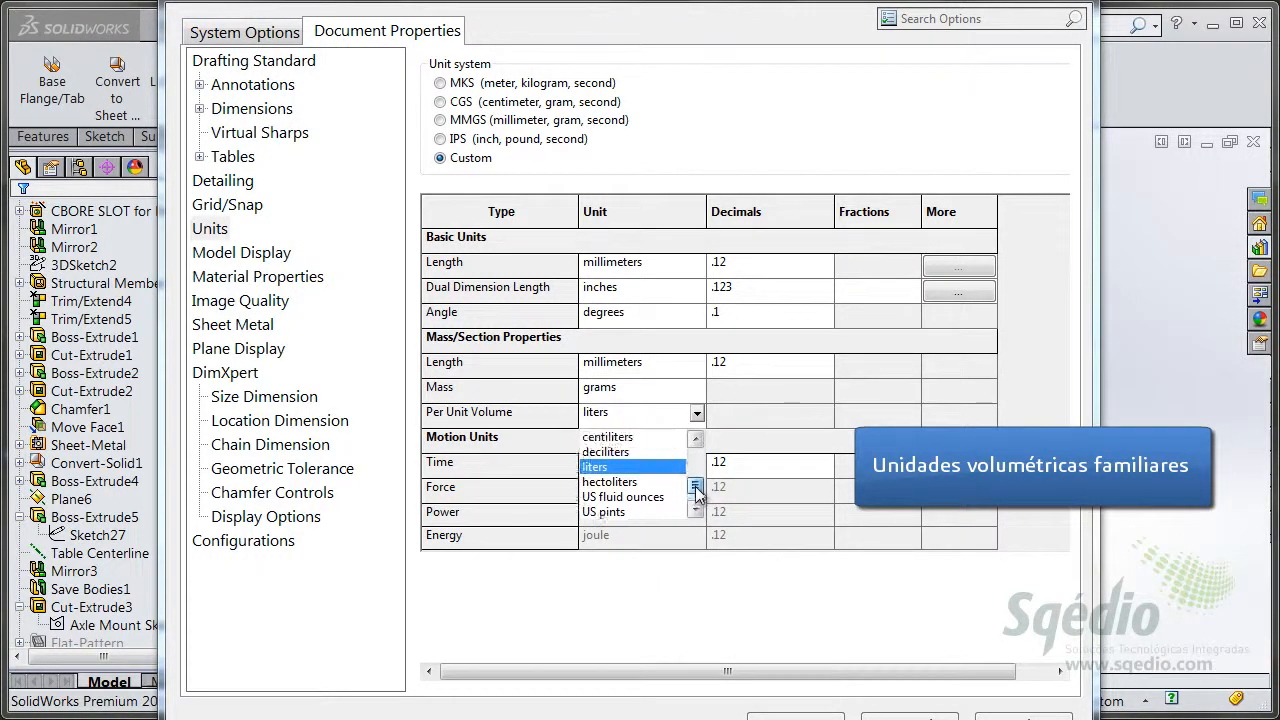
{"action": "mouse_move", "coordinate": [696, 485]}
{"action": "left_mouse_down"}
{"action": "mouse_move", "coordinate": [699, 468]}
{"action": "mouse_move", "coordinate": [700, 497]}
{"action": "left_mouse_up"}
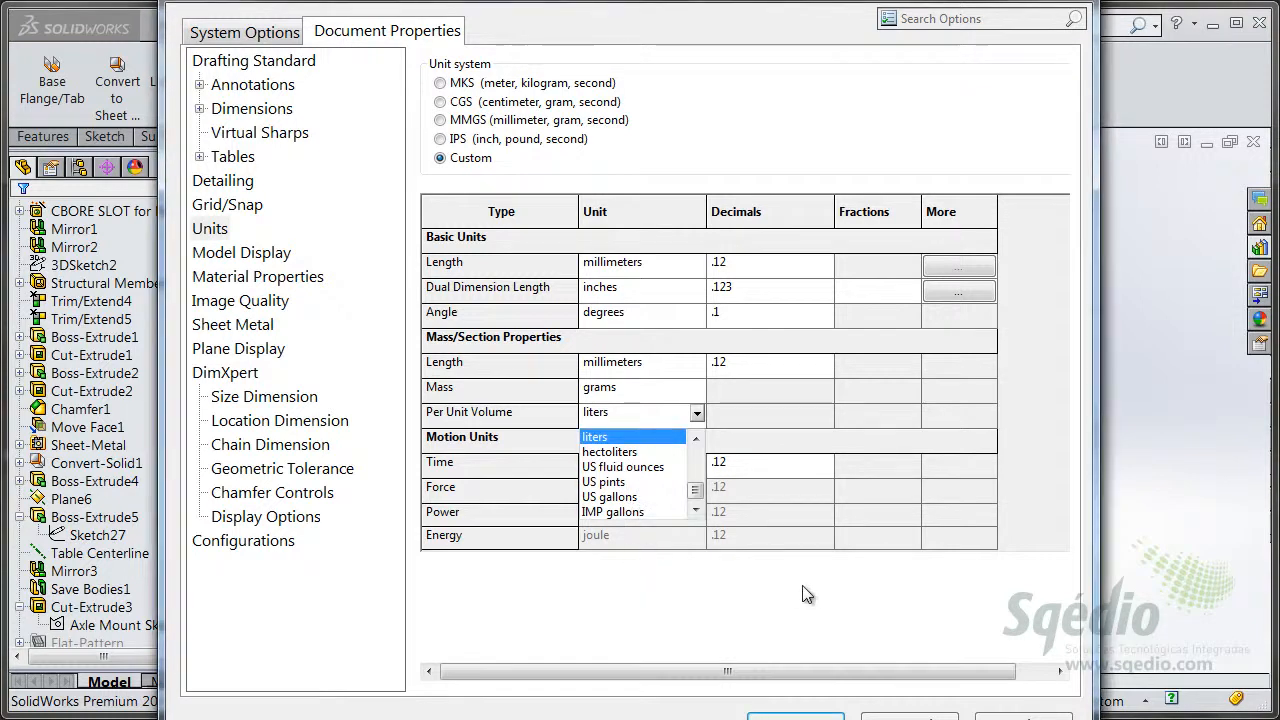
{"action": "left_click", "coordinate": [912, 715]}
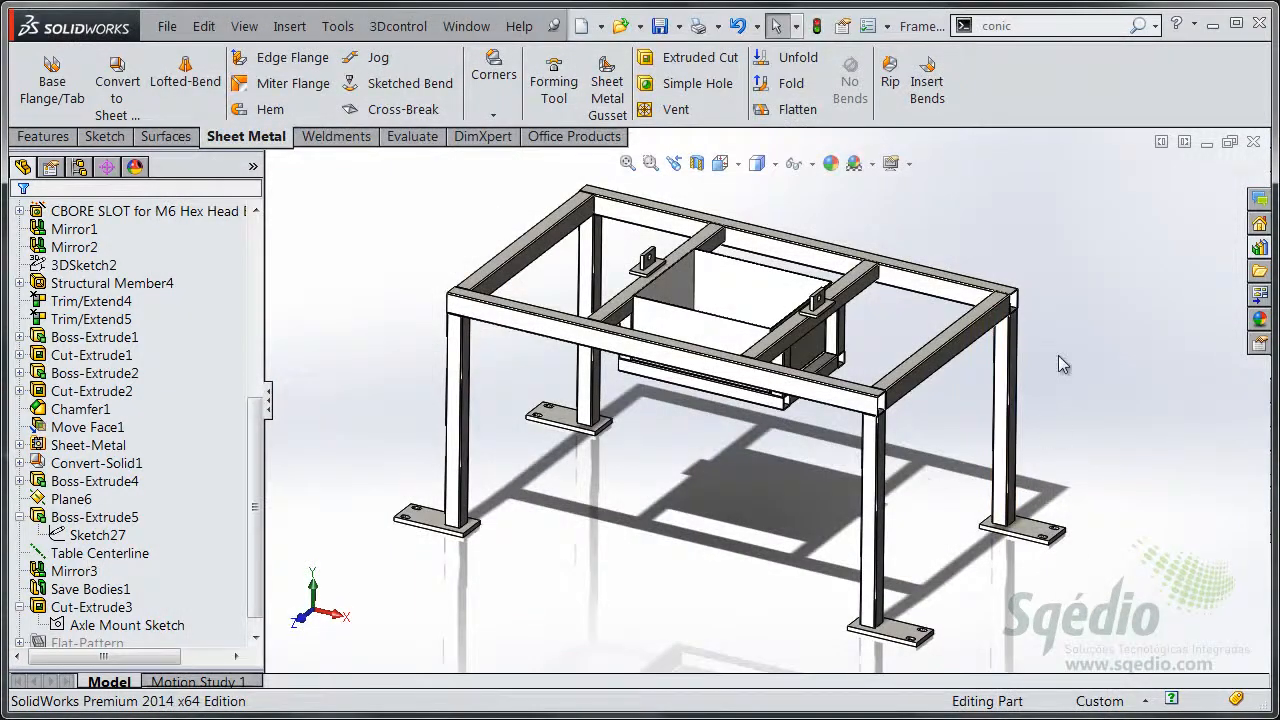
- Widen the feature tree and expand the frame's cut list to show its items
{"action": "left_click_drag", "start_coordinate": [256, 450], "coordinate": [308, 265]}
{"action": "left_click", "coordinate": [56, 300]}
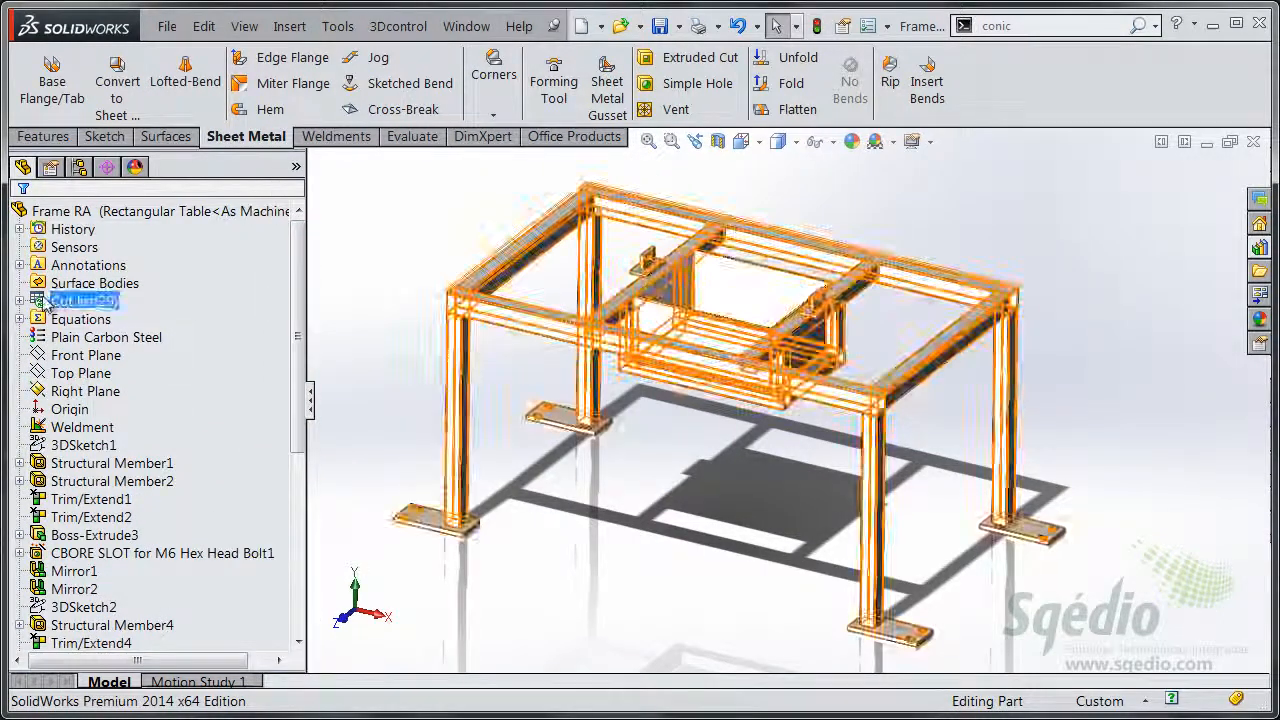
{"action": "left_click", "coordinate": [19, 301]}
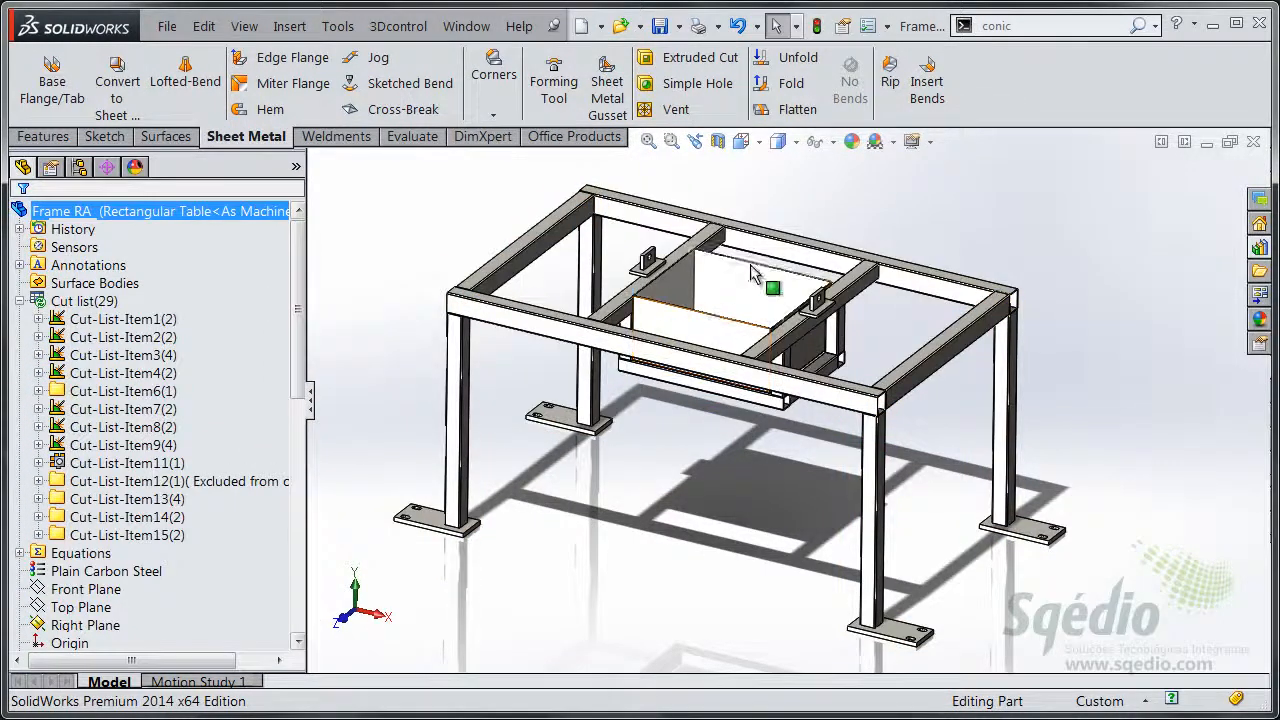
- Review the cut-list properties of the water volume item excluded from the cut list, Cut-List-Item12, and leave without changing them
{"action": "scroll", "coordinate": [740, 288], "scroll_direction": "down", "scroll_amount": 5}
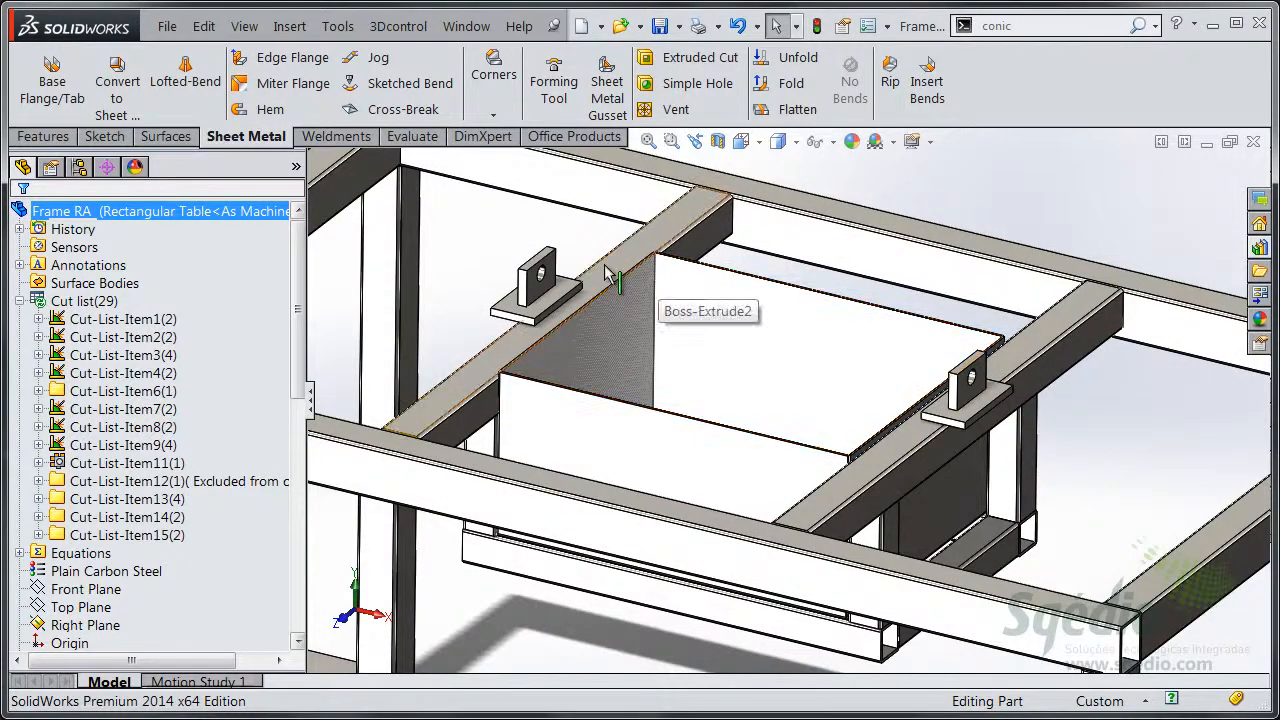
{"action": "right_click", "coordinate": [117, 483]}
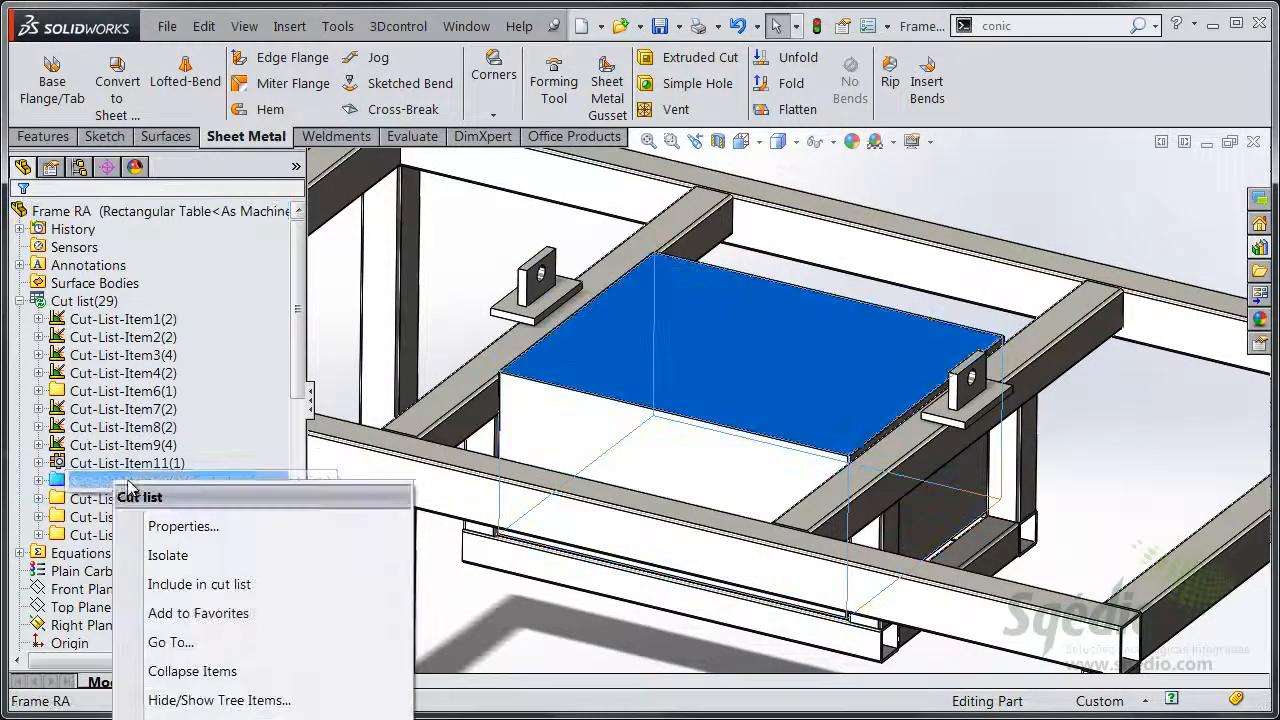
{"action": "left_click", "coordinate": [183, 526]}
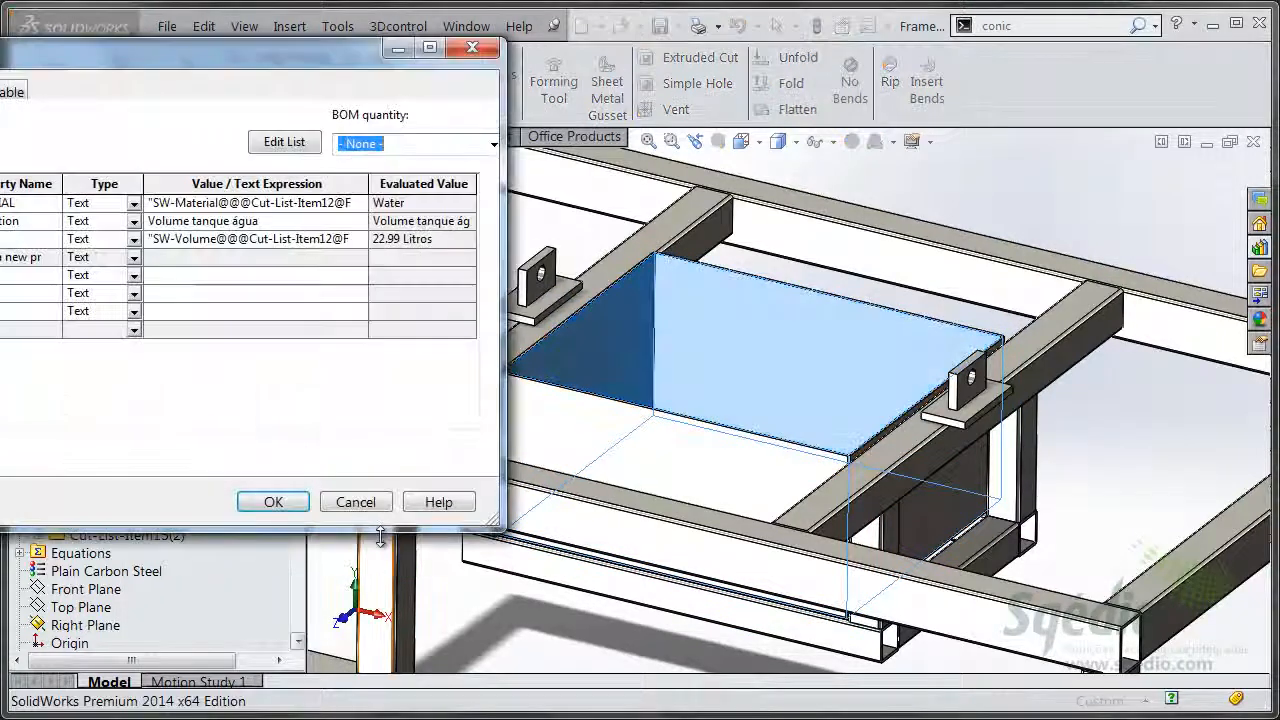
{"action": "left_click_drag", "start_coordinate": [332, 80], "coordinate": [766, 146]}
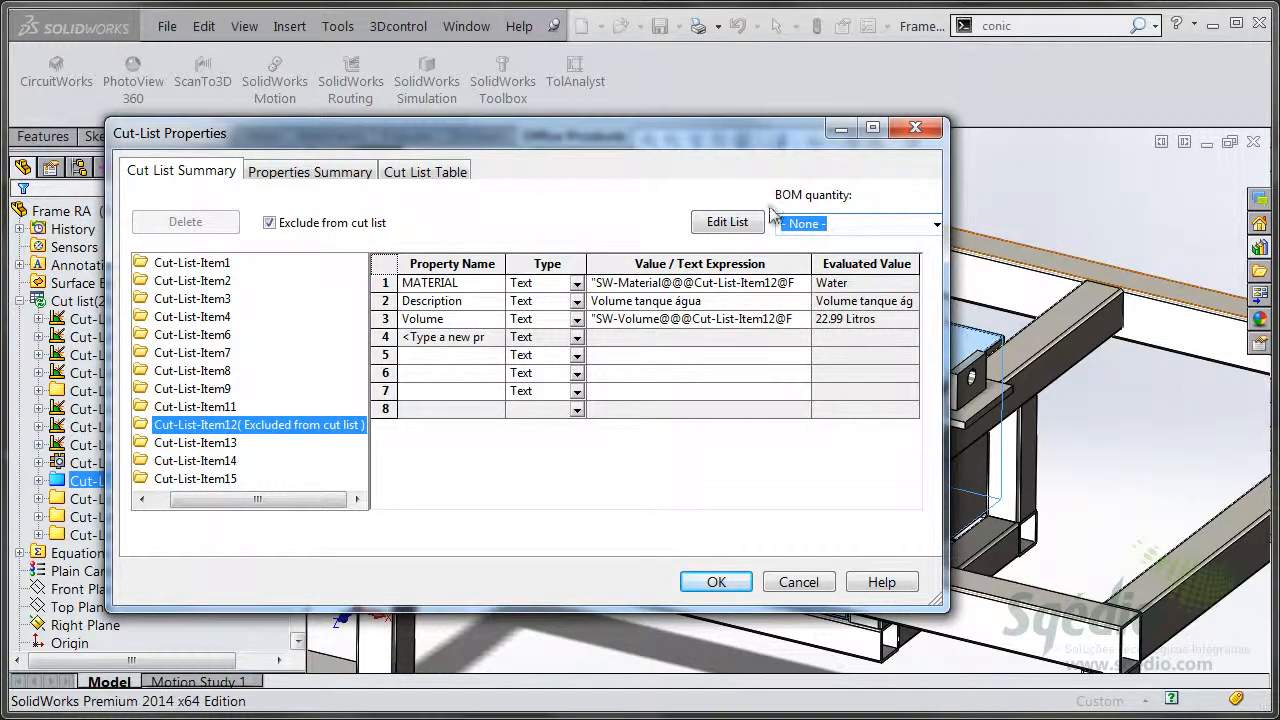
{"action": "left_click", "coordinate": [825, 590]}
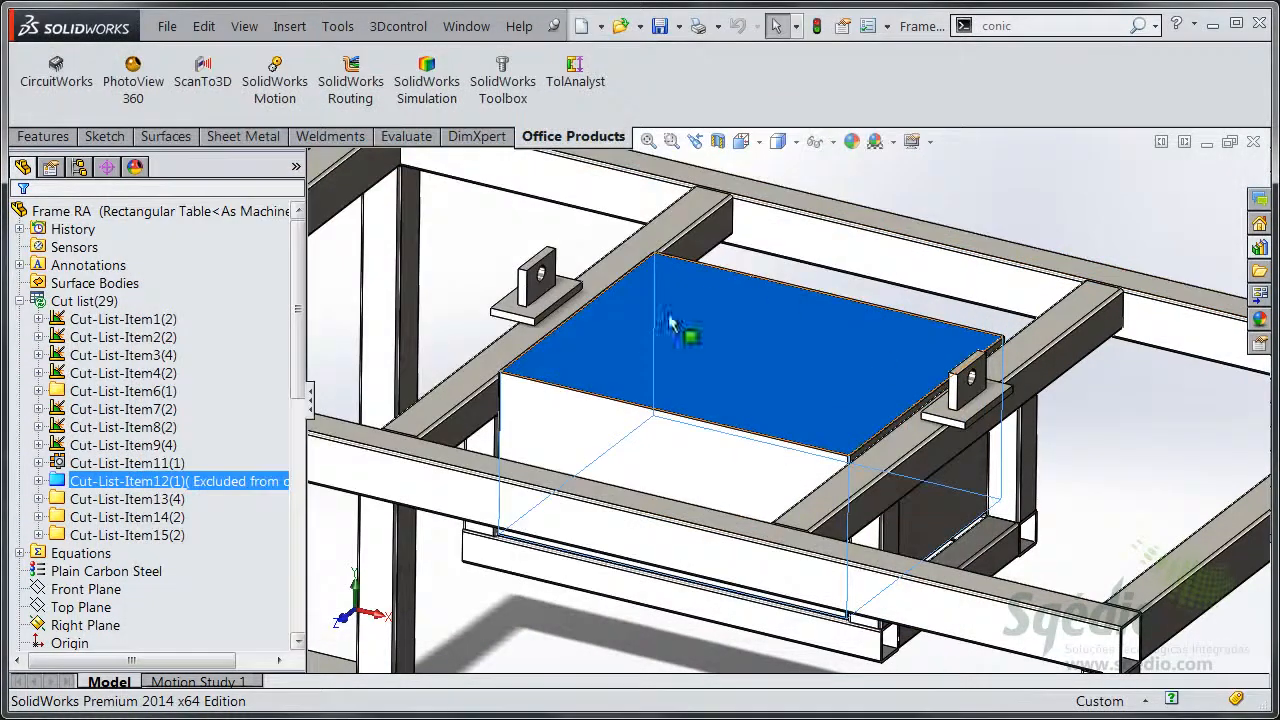
{"action": "left_click", "coordinate": [1034, 206]}
- Collapse the frame's cut list in the feature tree and update it
{"action": "scroll", "coordinate": [812, 466], "scroll_direction": "up", "scroll_amount": 6}
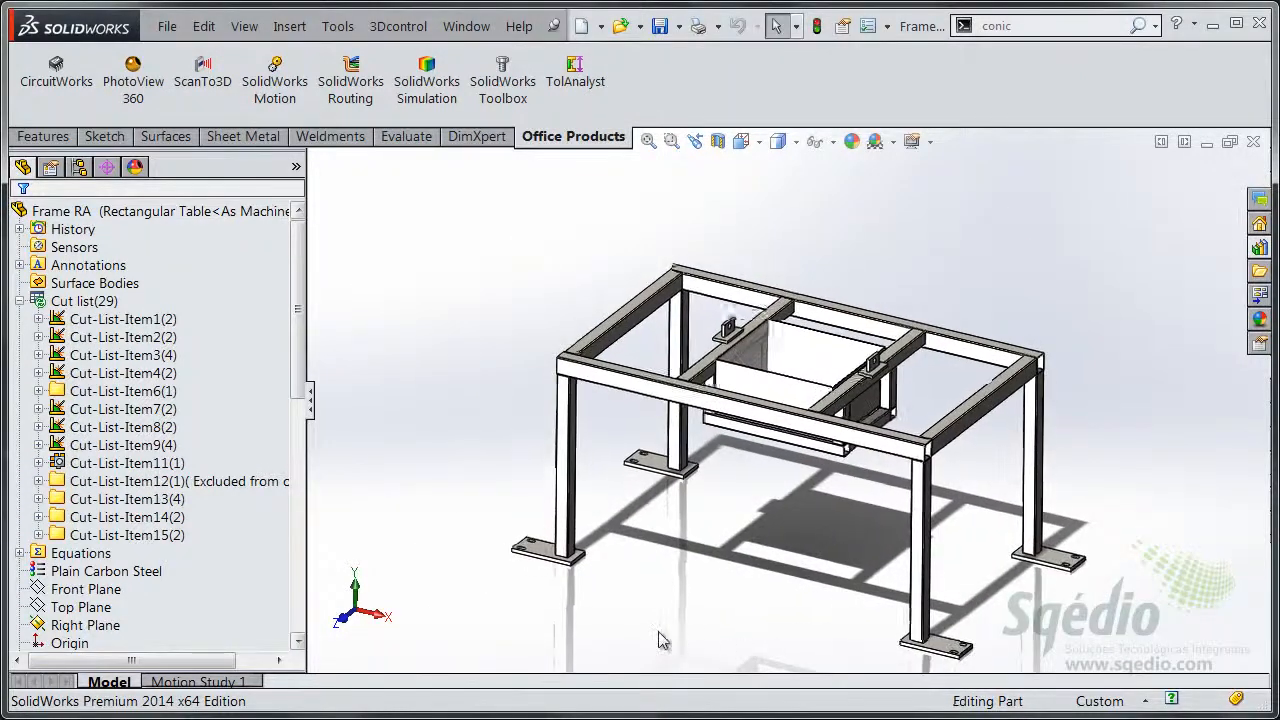
{"action": "scroll", "coordinate": [657, 640], "scroll_direction": "down", "scroll_amount": 2}
{"action": "scroll", "coordinate": [657, 640], "scroll_direction": "down", "scroll_amount": 5}
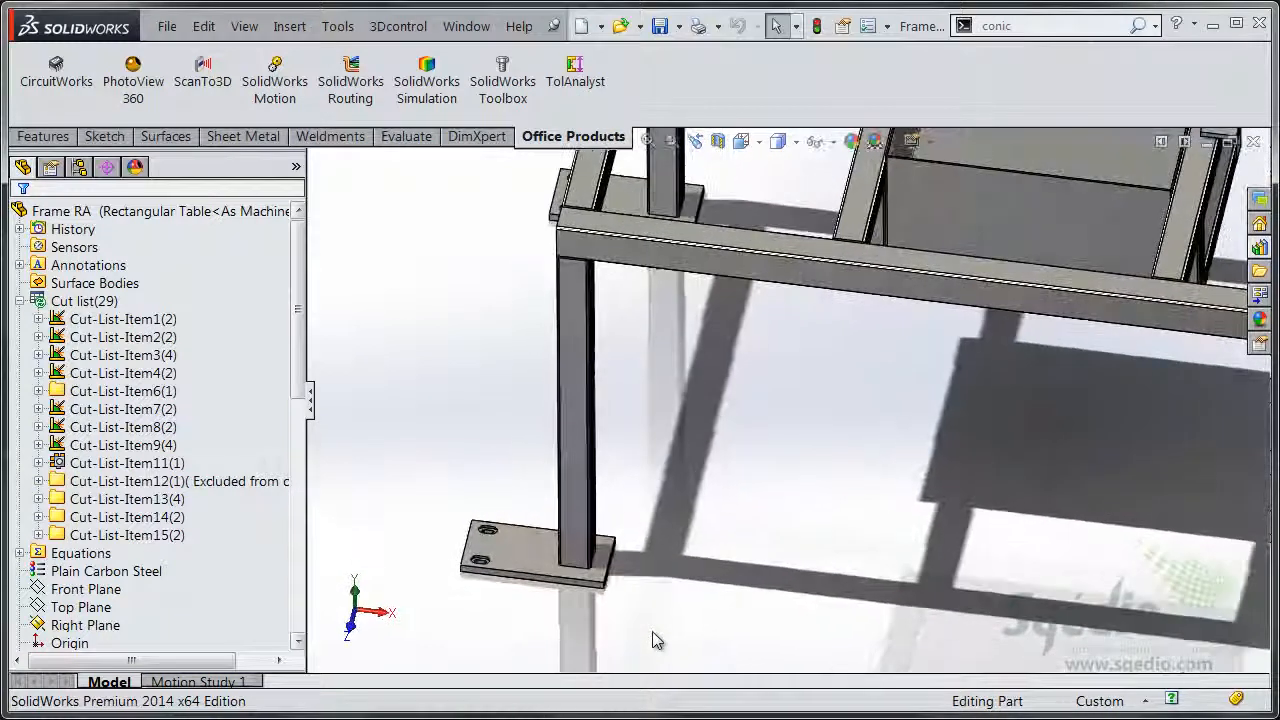
{"action": "scroll", "coordinate": [655, 640], "scroll_direction": "down", "scroll_amount": 6}
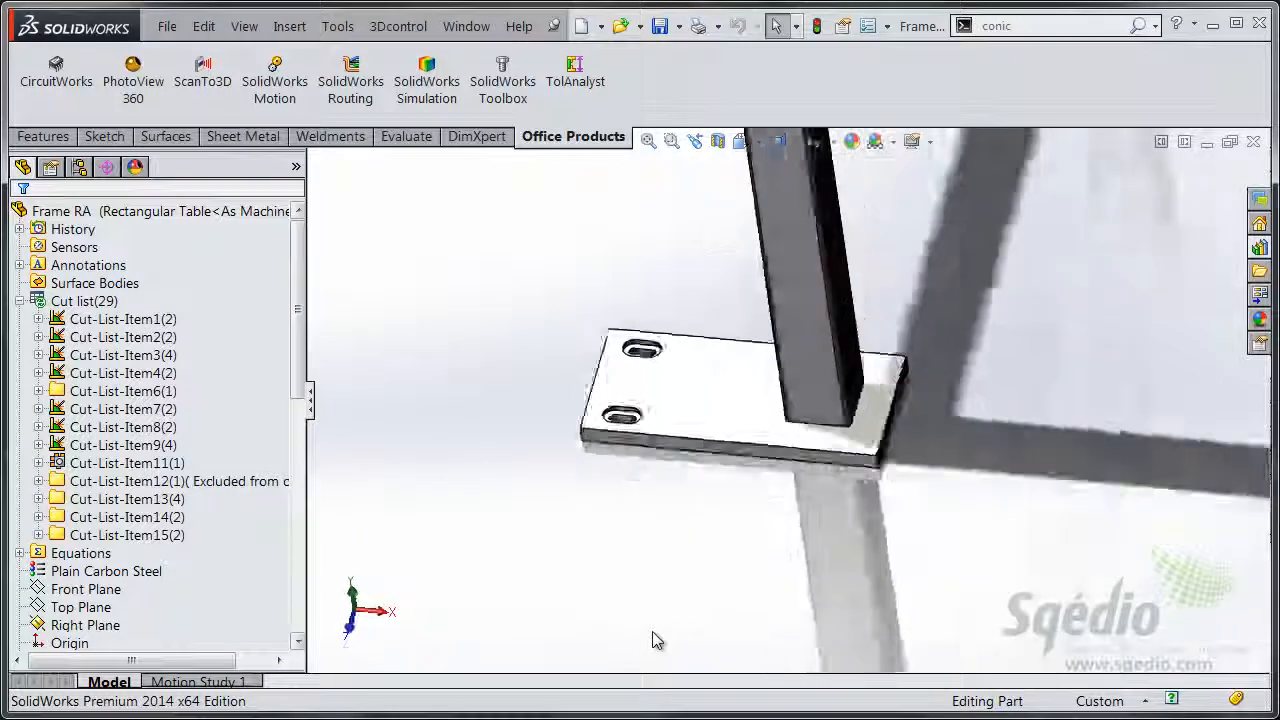
{"action": "left_click", "coordinate": [87, 284]}
{"action": "double_click", "coordinate": [84, 301]}
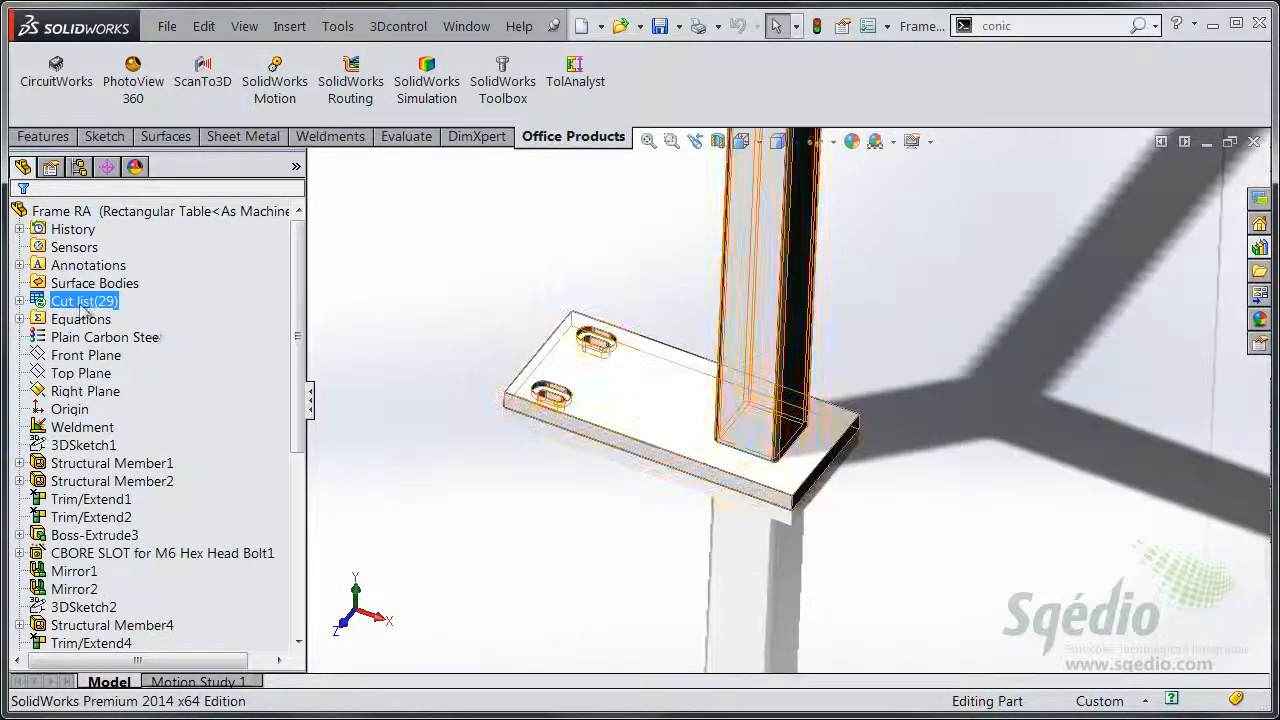
{"action": "right_click", "coordinate": [88, 301]}
{"action": "left_click", "coordinate": [140, 507]}
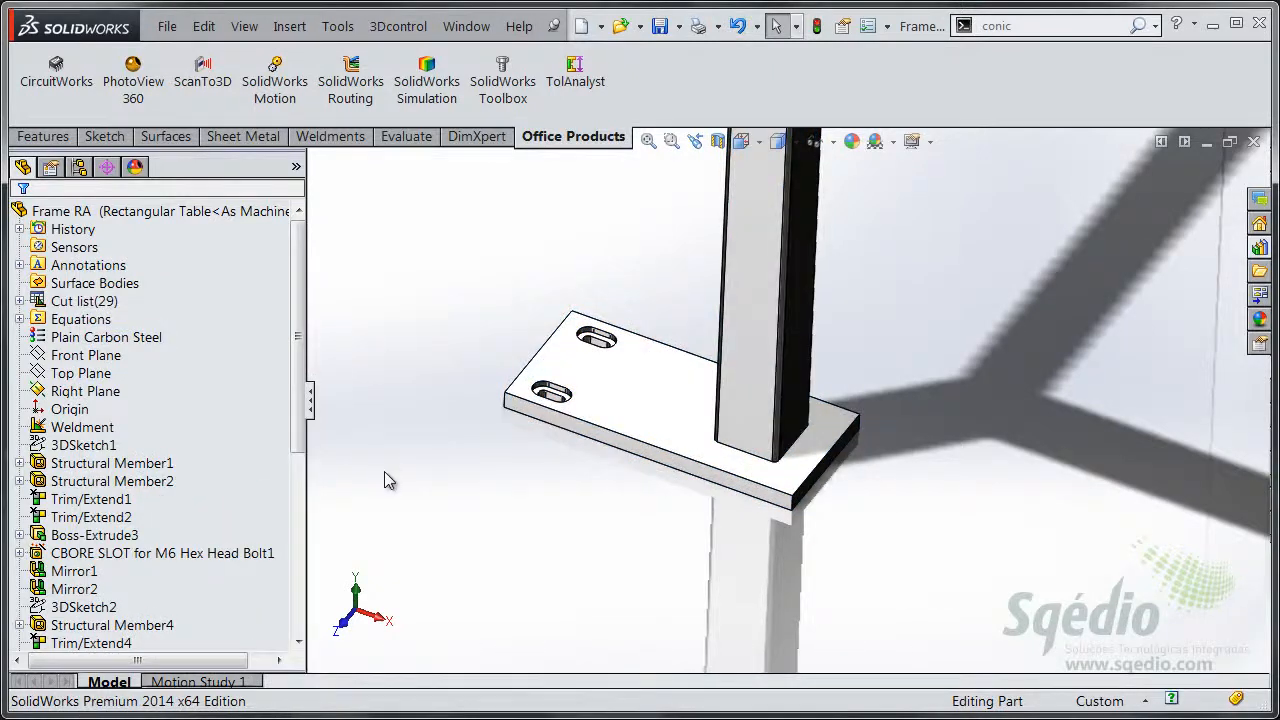
- Set up Insert Into New Part for the slotted foot plate body, with its cut list properties transferred to file properties
{"action": "left_click", "coordinate": [651, 400]}
{"action": "right_click", "coordinate": [651, 400]}
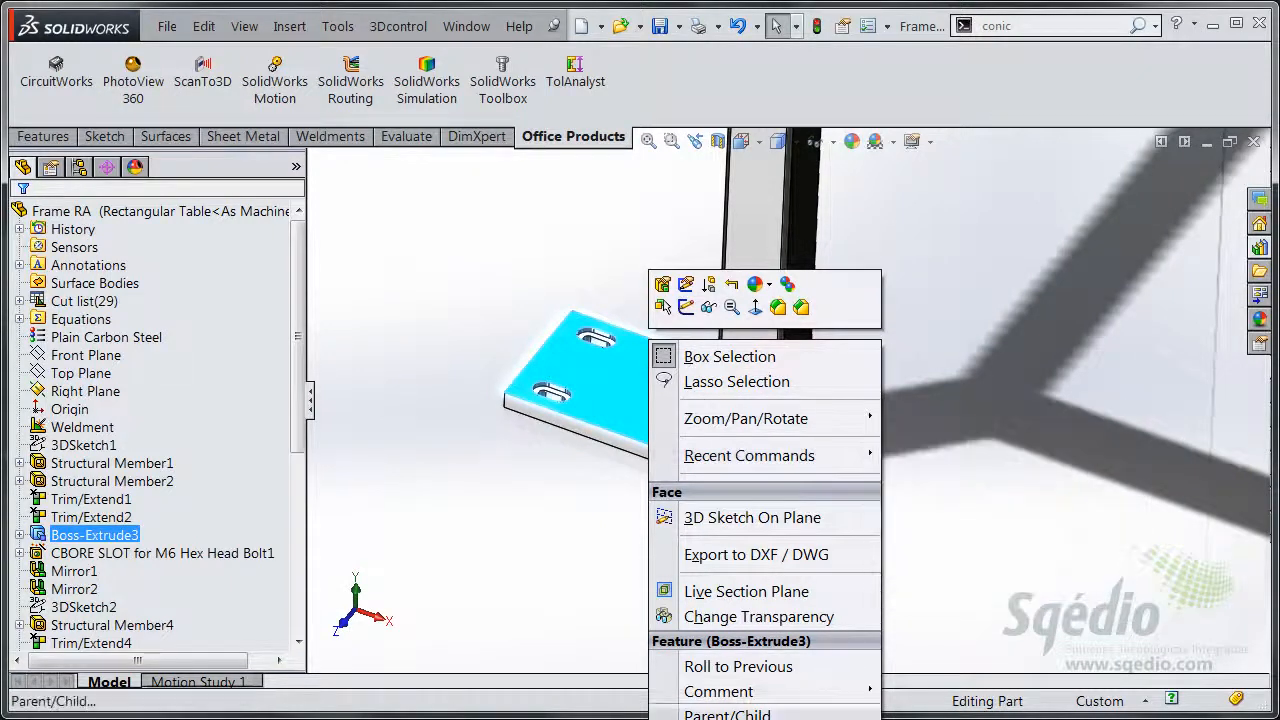
{"action": "left_click", "coordinate": [700, 718]}
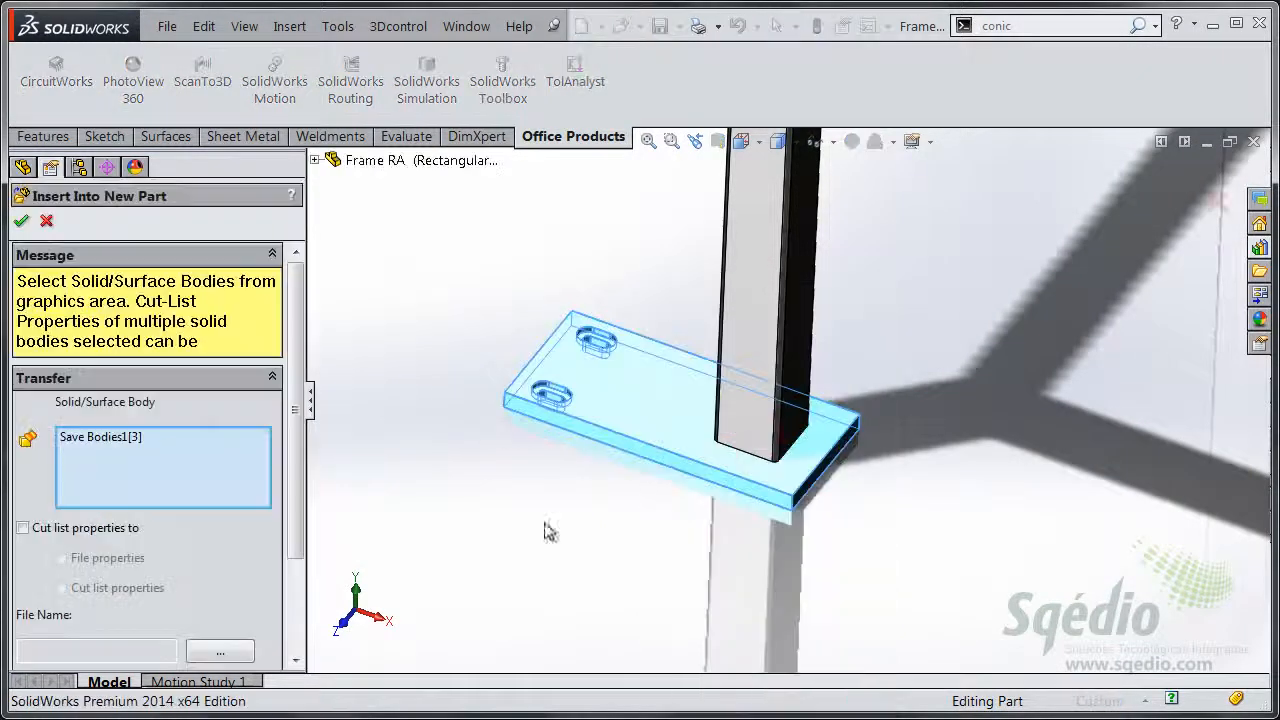
{"action": "left_click_drag", "start_coordinate": [300, 309], "coordinate": [300, 400]}
{"action": "left_click", "coordinate": [29, 399]}
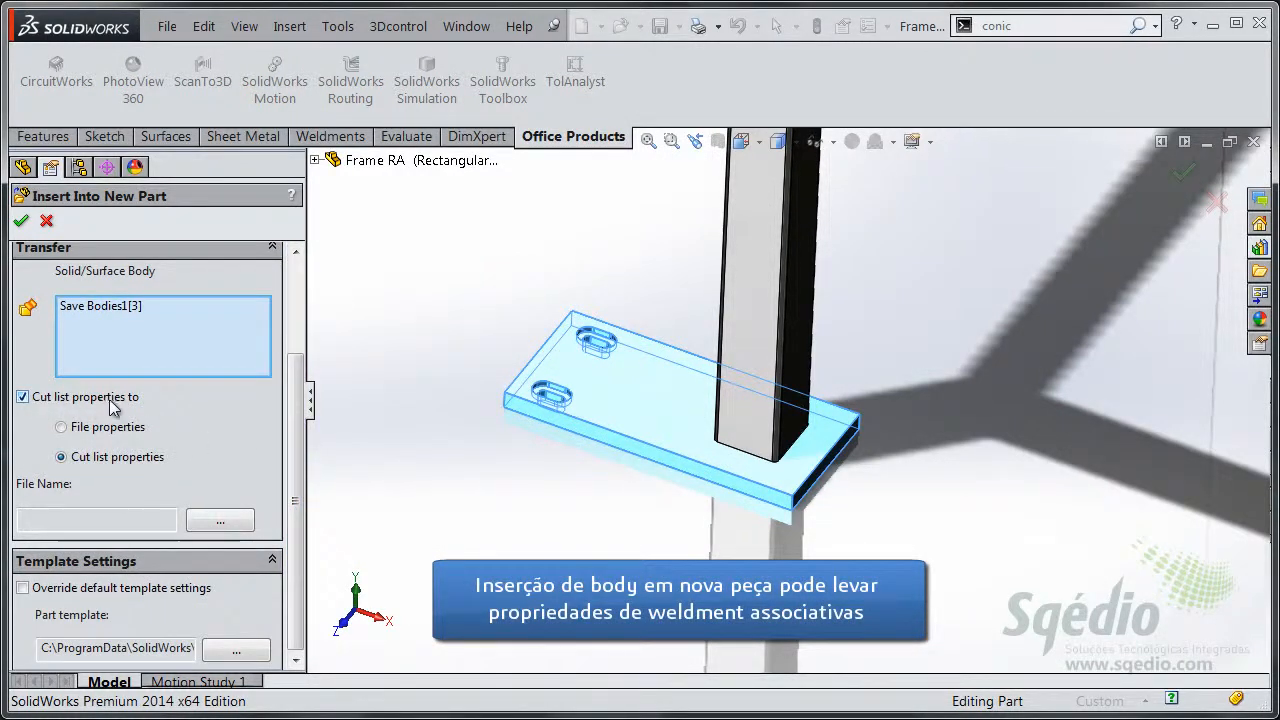
{"action": "left_click", "coordinate": [62, 427]}
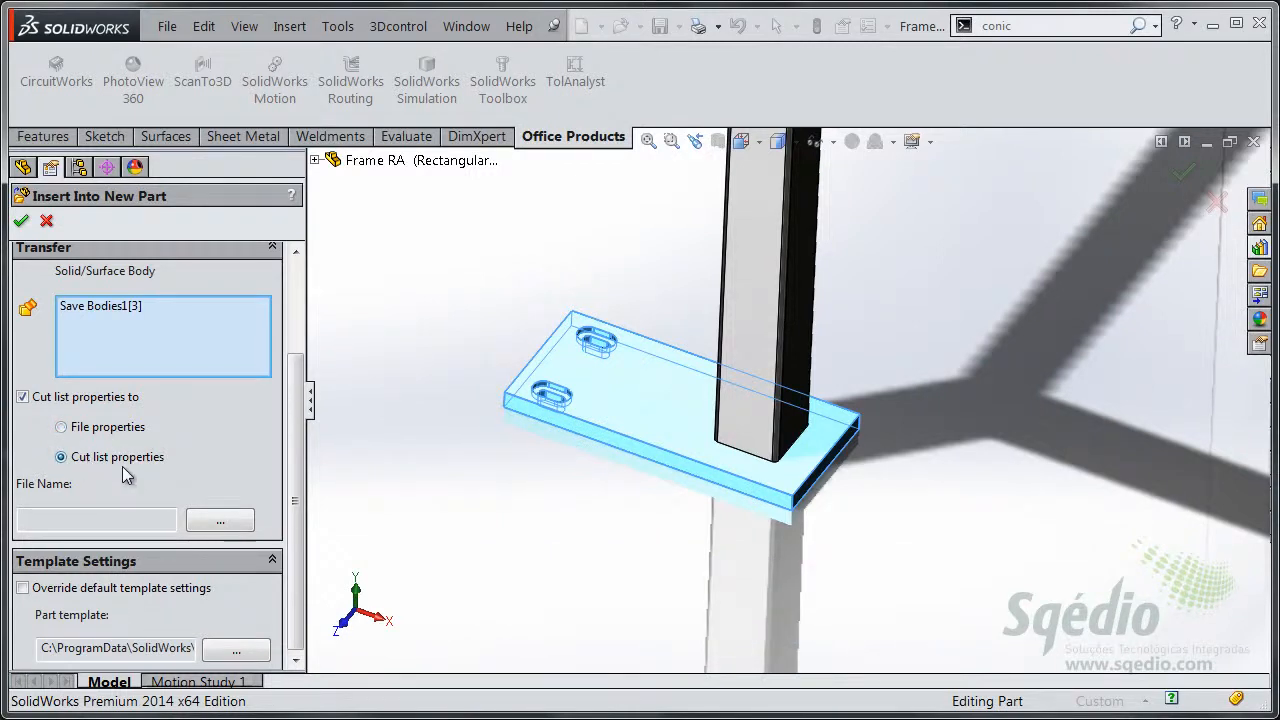
- Create the new part from the plate body, converting its property values to the template's units, and leave the part unsaved
{"action": "left_click_drag", "start_coordinate": [297, 463], "coordinate": [300, 355]}
{"action": "left_click", "coordinate": [22, 223]}
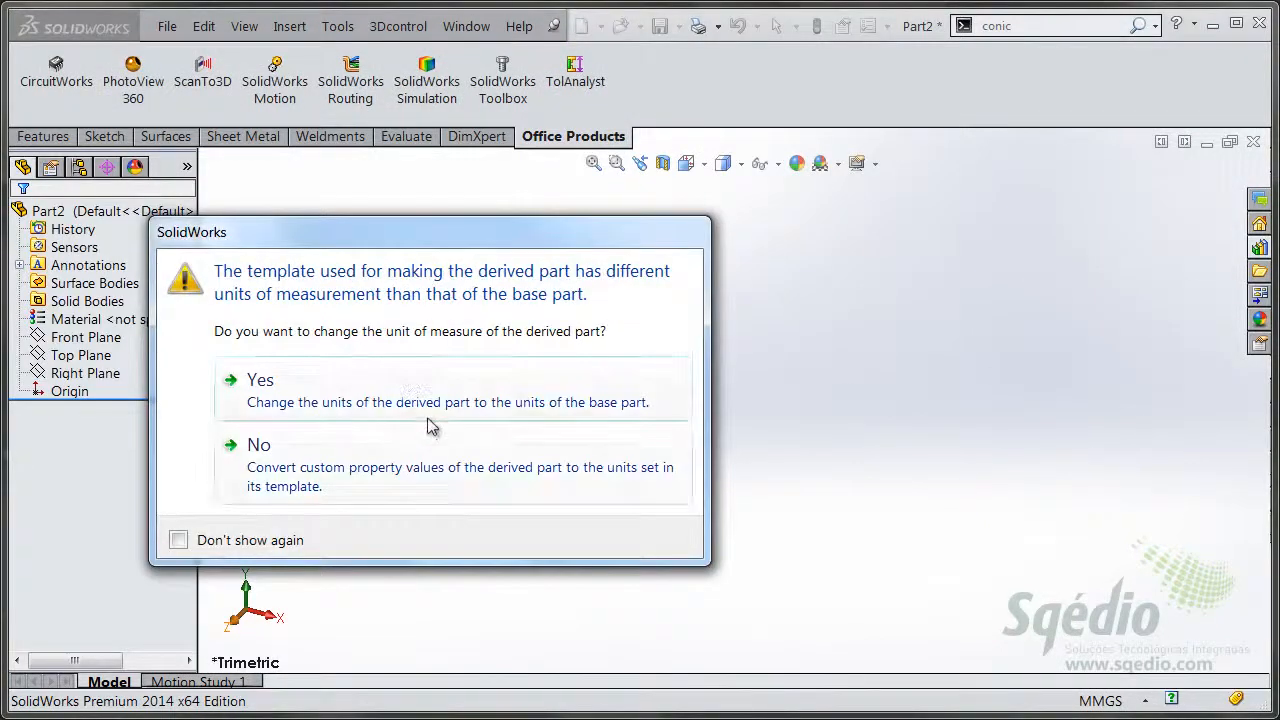
{"action": "left_click", "coordinate": [436, 474]}
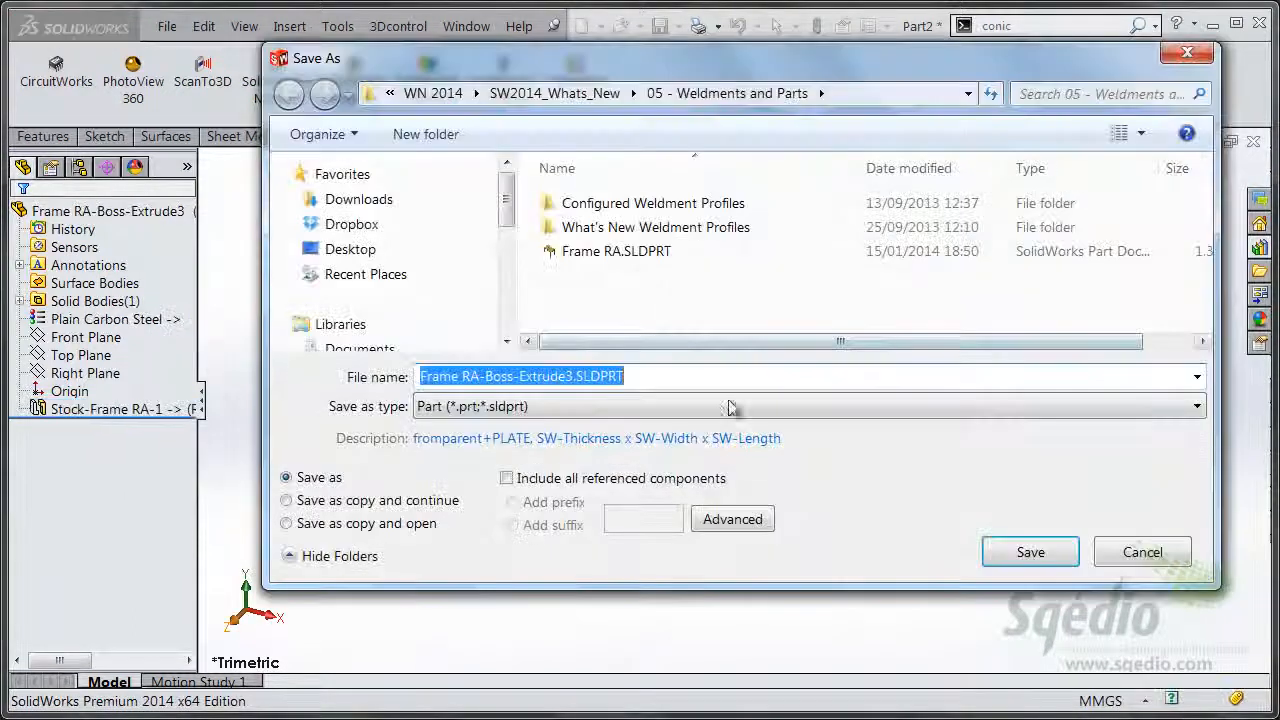
{"action": "left_click", "coordinate": [1142, 552]}
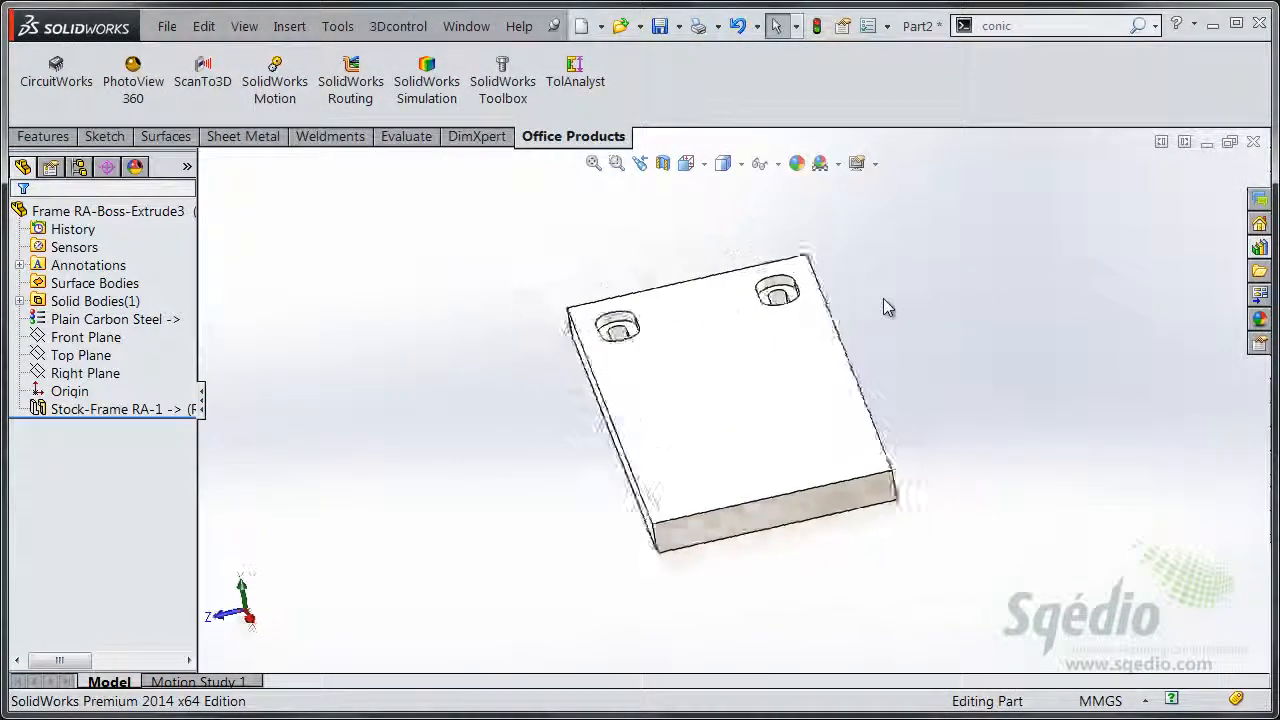
- Examine the derived plate's custom properties linked to the parent frame part and their evaluated values, and leave them unchanged
{"action": "left_click", "coordinate": [167, 26]}
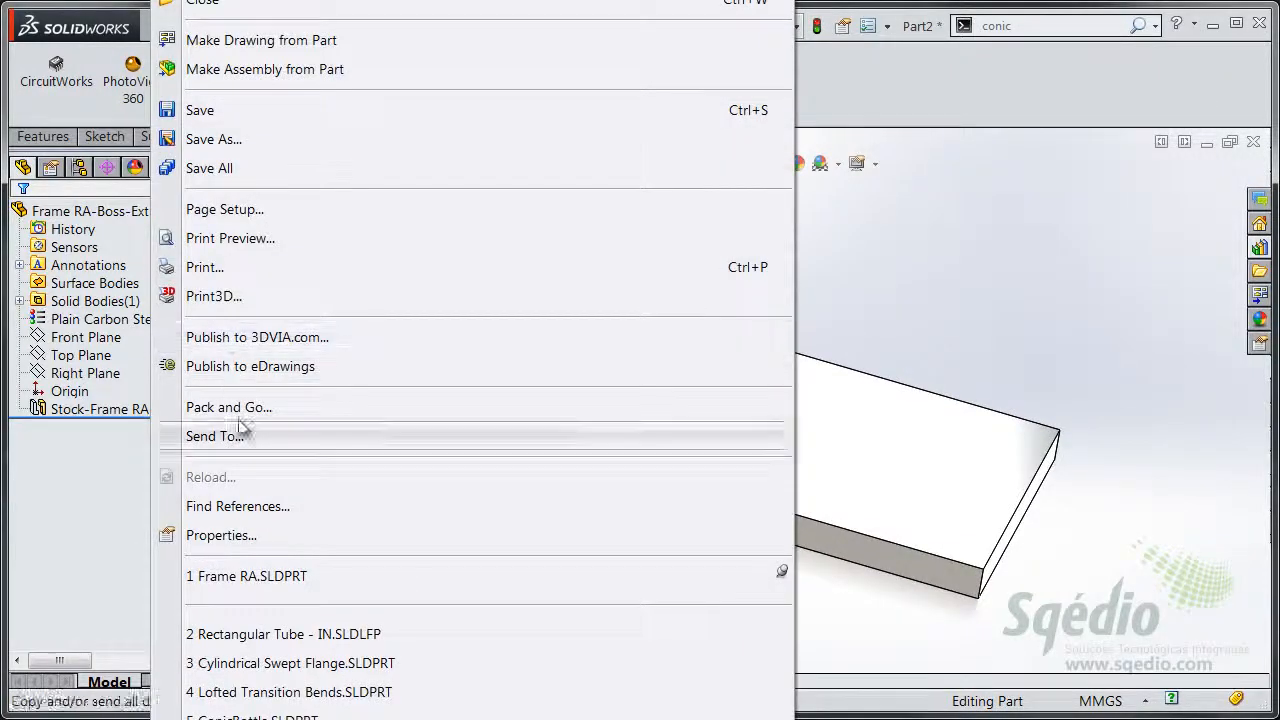
{"action": "left_click", "coordinate": [250, 538]}
{"action": "left_click_drag", "start_coordinate": [493, 148], "coordinate": [578, 137]}
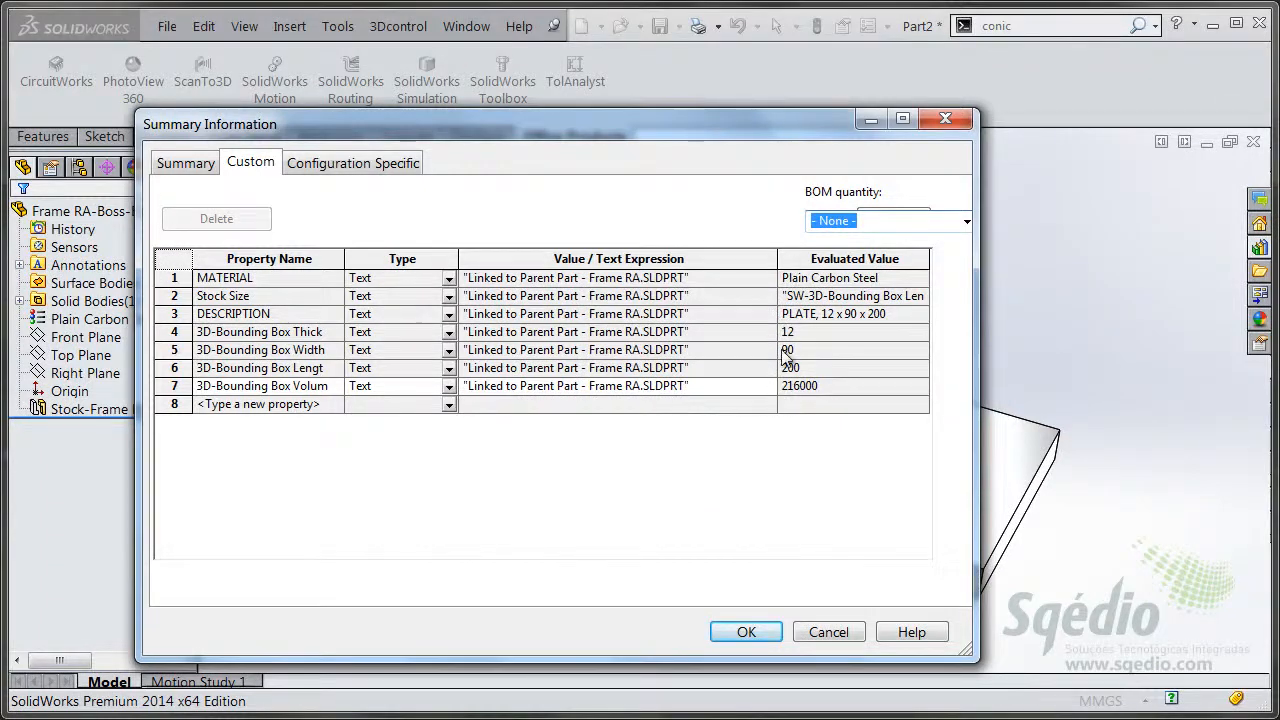
{"action": "left_click_drag", "start_coordinate": [775, 258], "coordinate": [717, 259]}
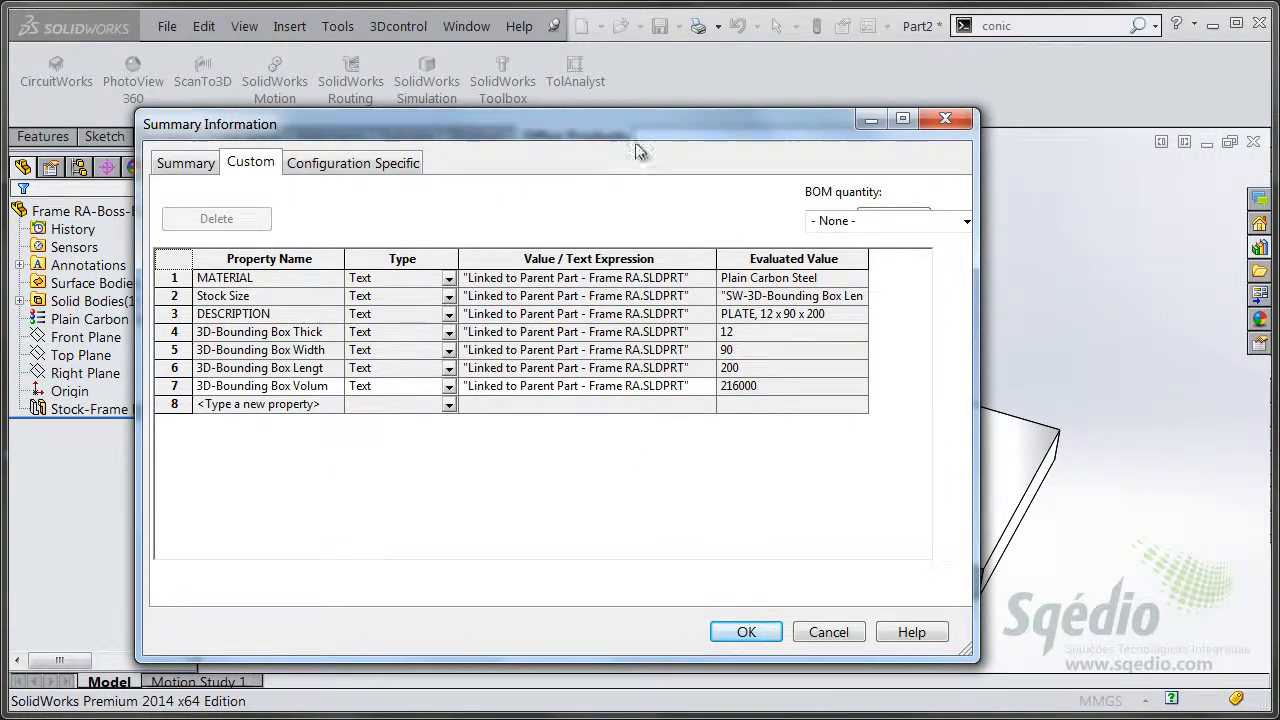
{"action": "left_click_drag", "start_coordinate": [632, 131], "coordinate": [694, 118]}
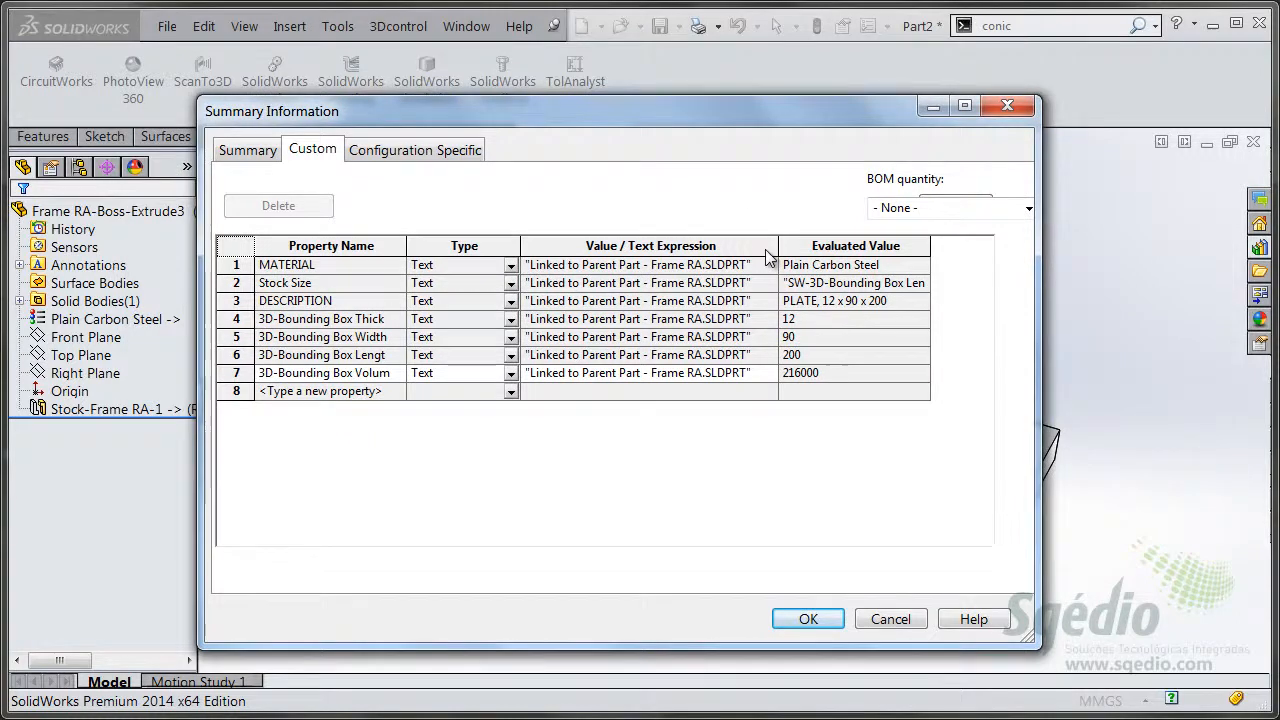
{"action": "left_click", "coordinate": [890, 618]}
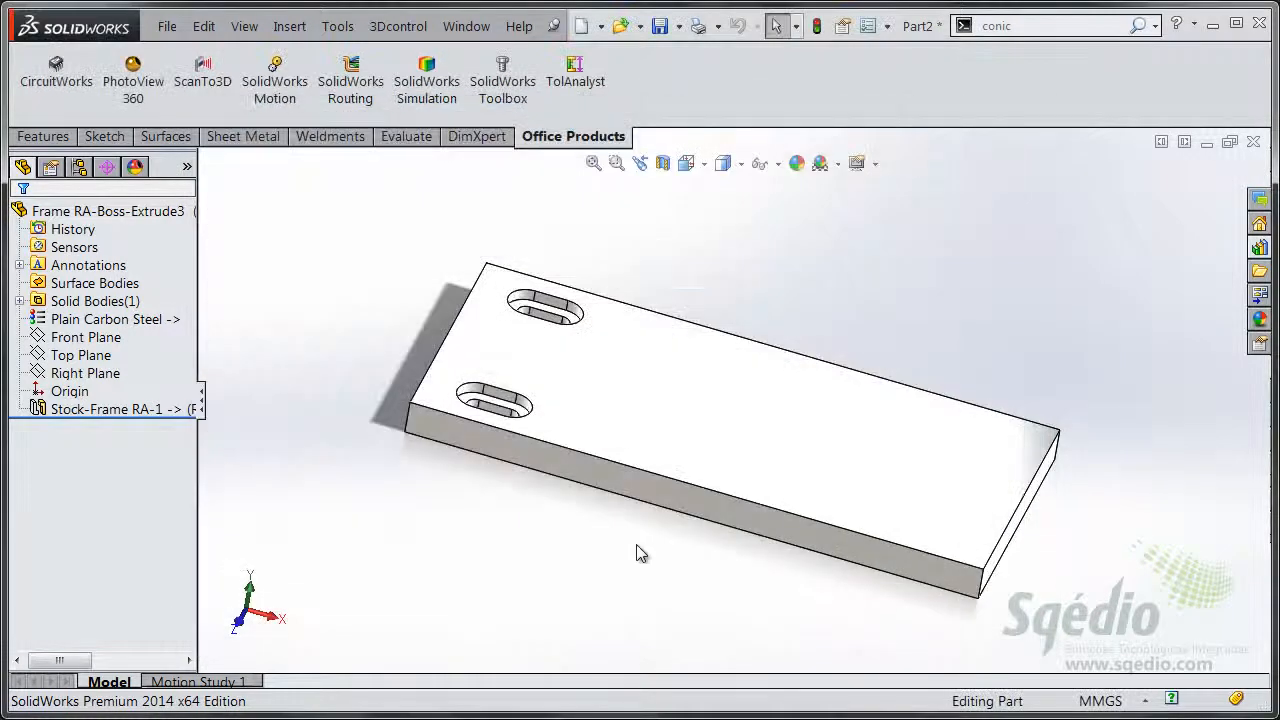
{"action": "middle_click_drag", "start_coordinate": [648, 544], "coordinate": [614, 543]}
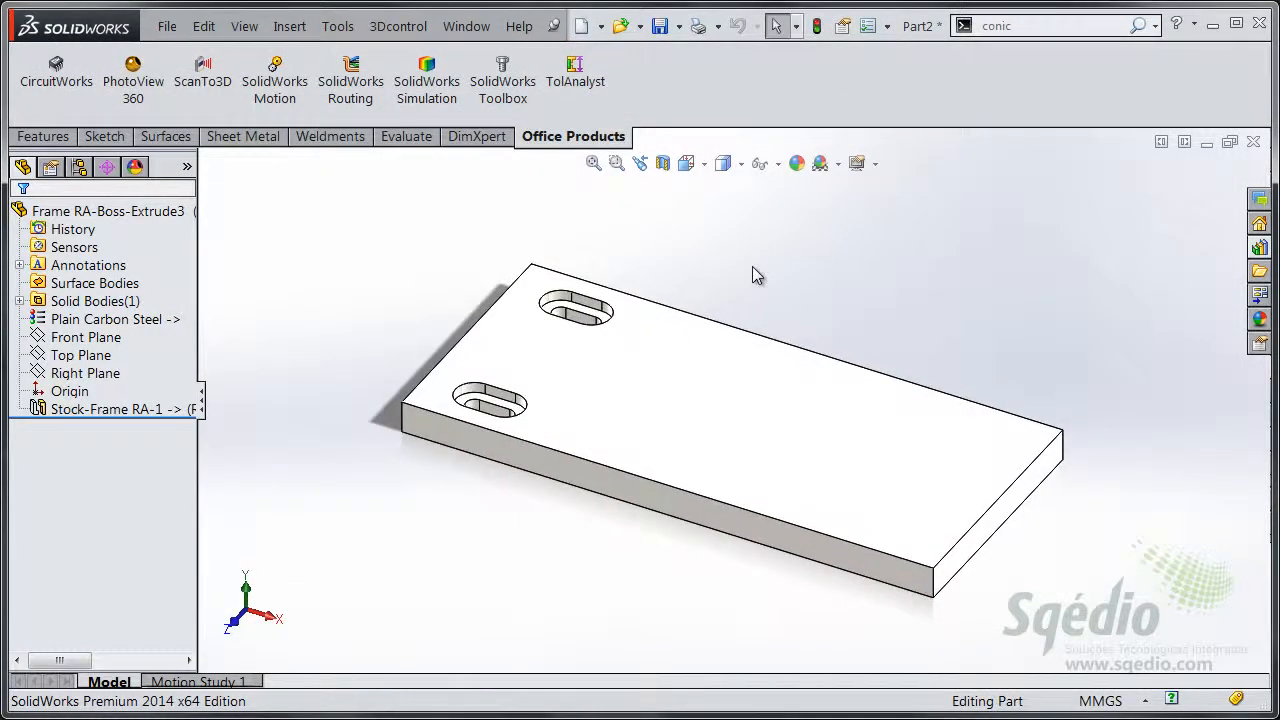